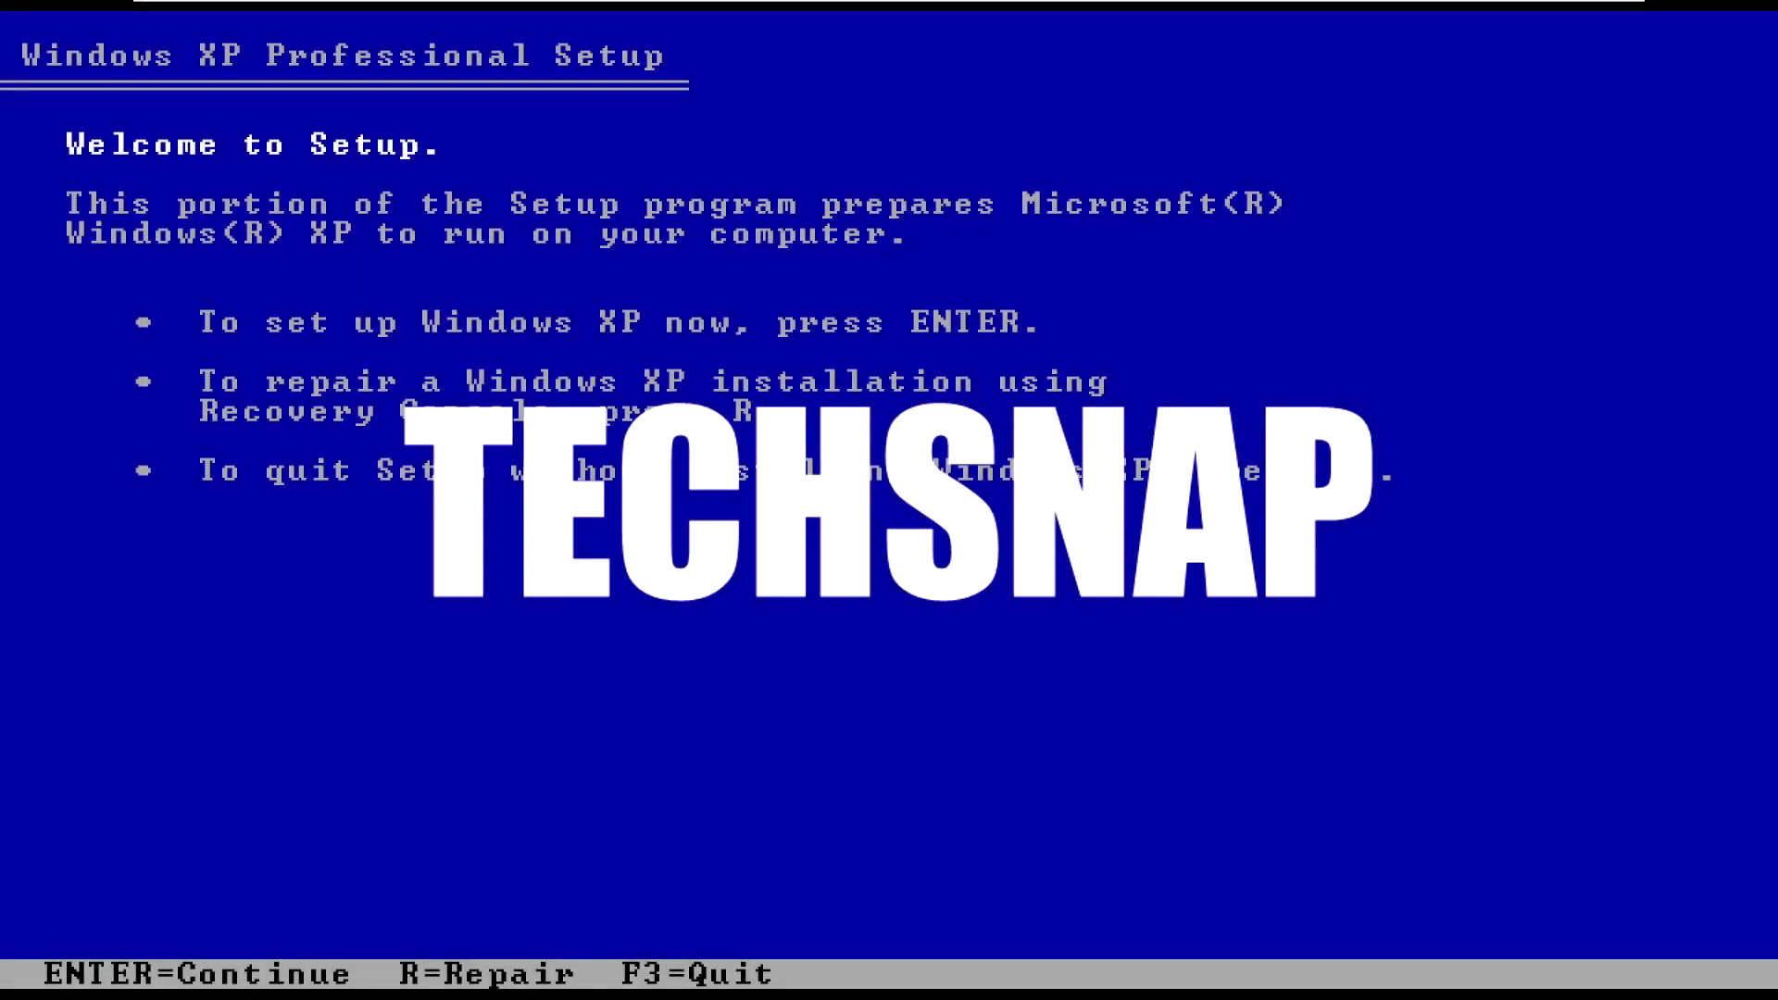
- Begin Windows XP setup, accept the EULA, and install onto the unpartitioned disk space
key(Return)
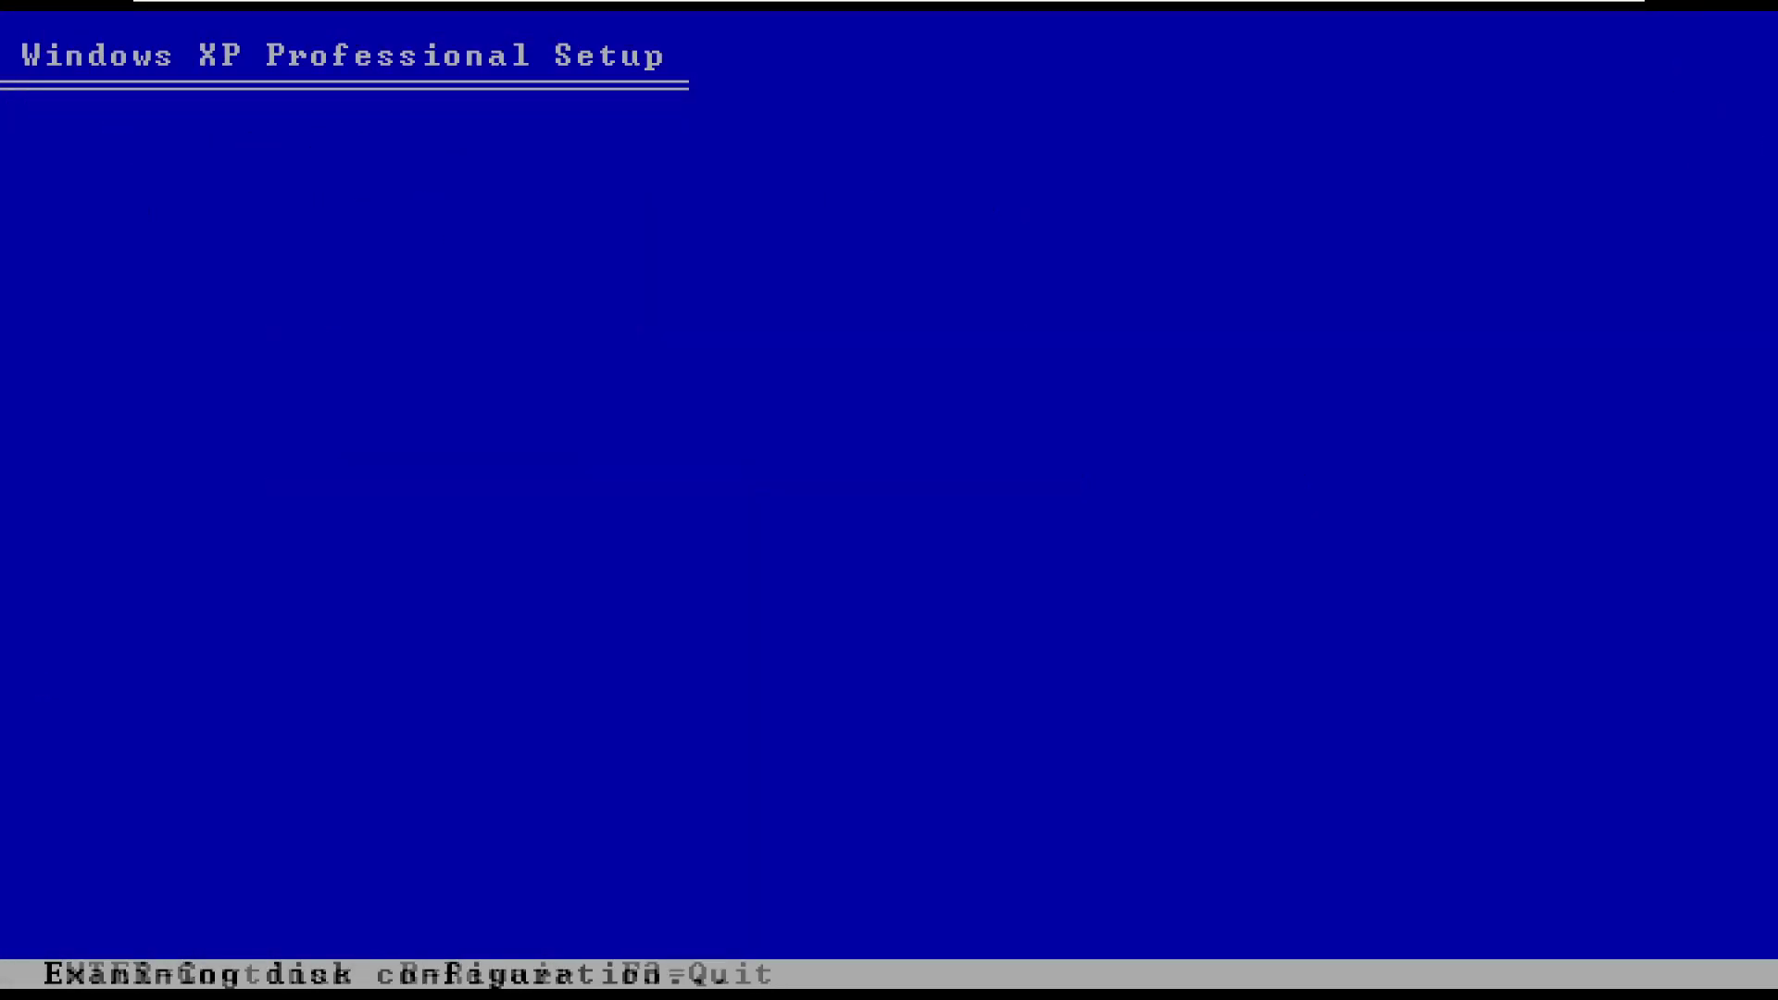
key(F8)
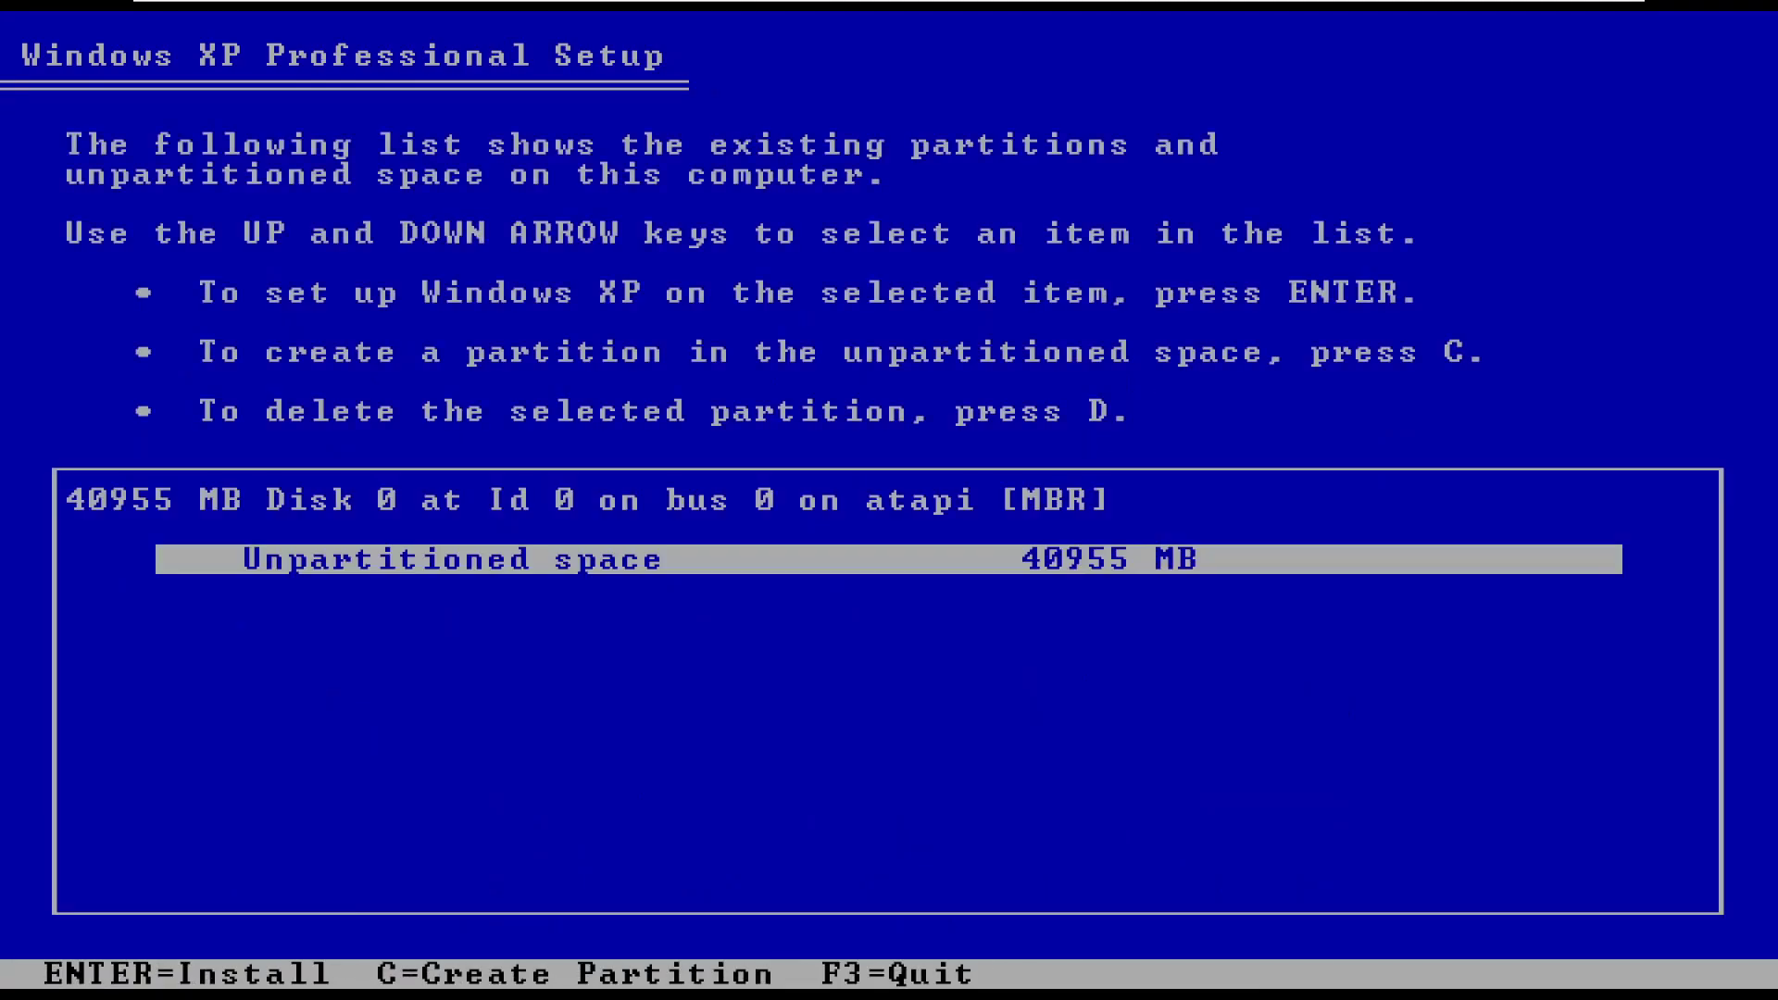
key(Return)
key(Return)
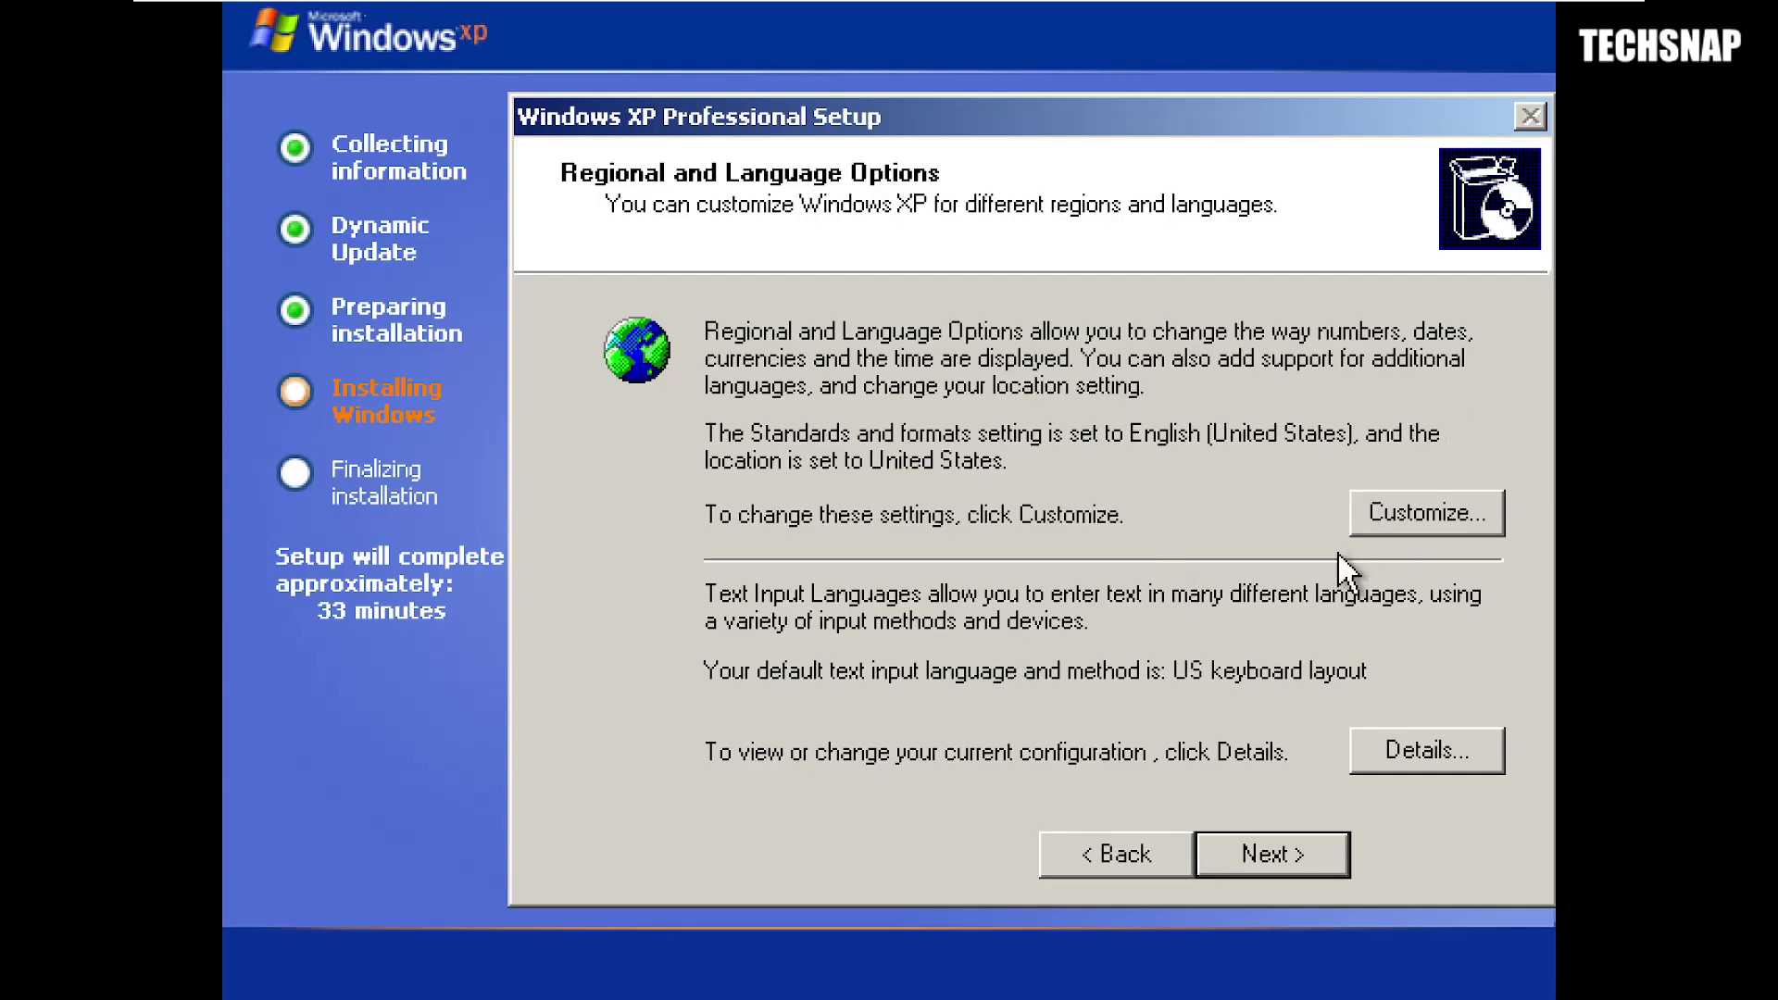
- Set the standards and formats to English (United Kingdom) and the location to United Kingdom
click(1380, 515)
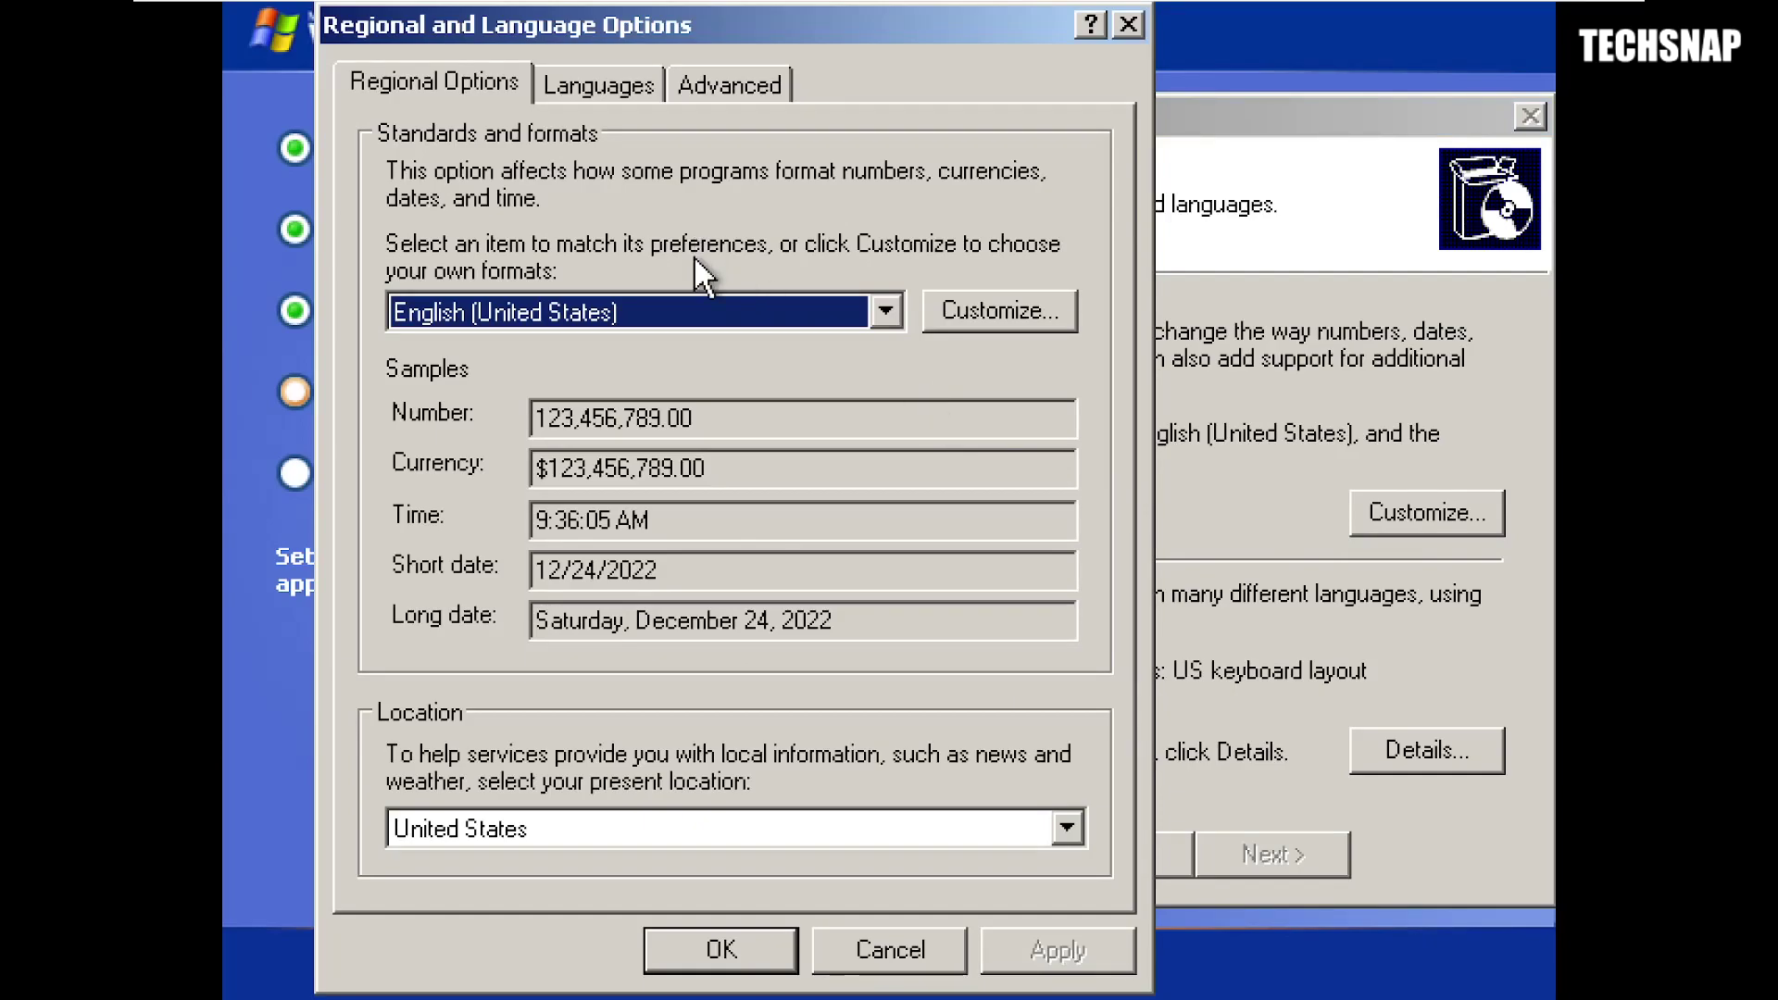
click(700, 313)
scroll(667, 37, up, 1)
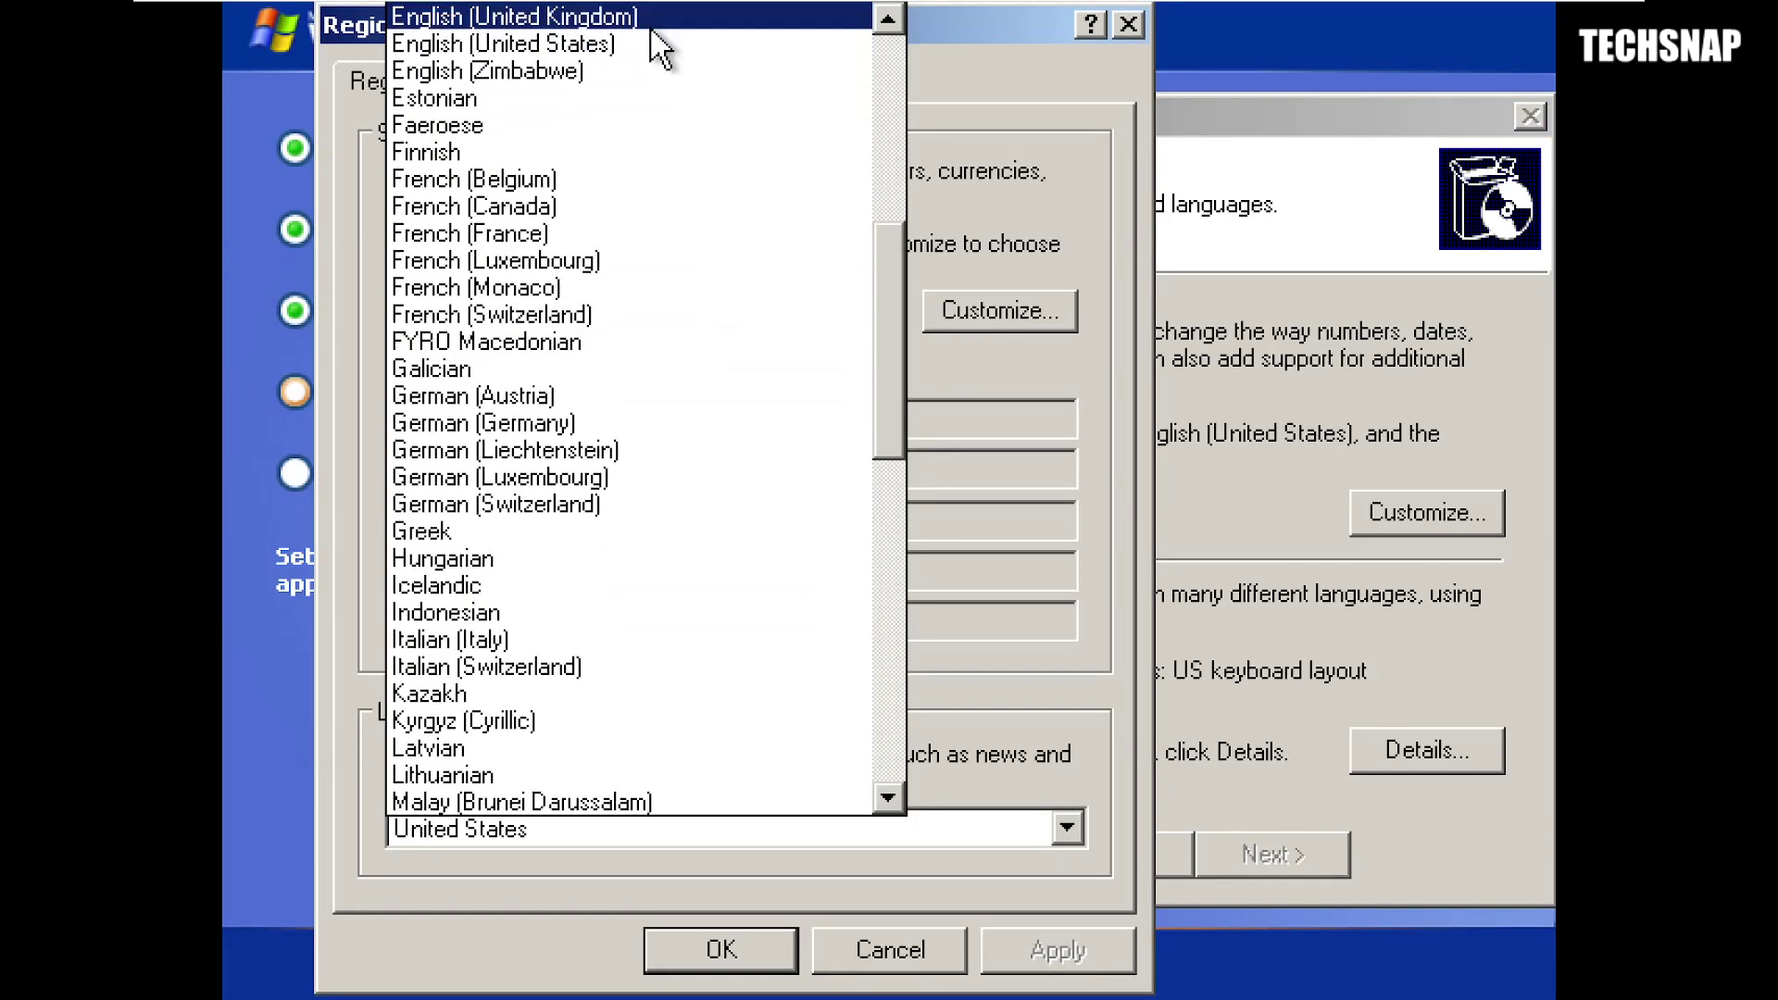
click(652, 22)
click(936, 830)
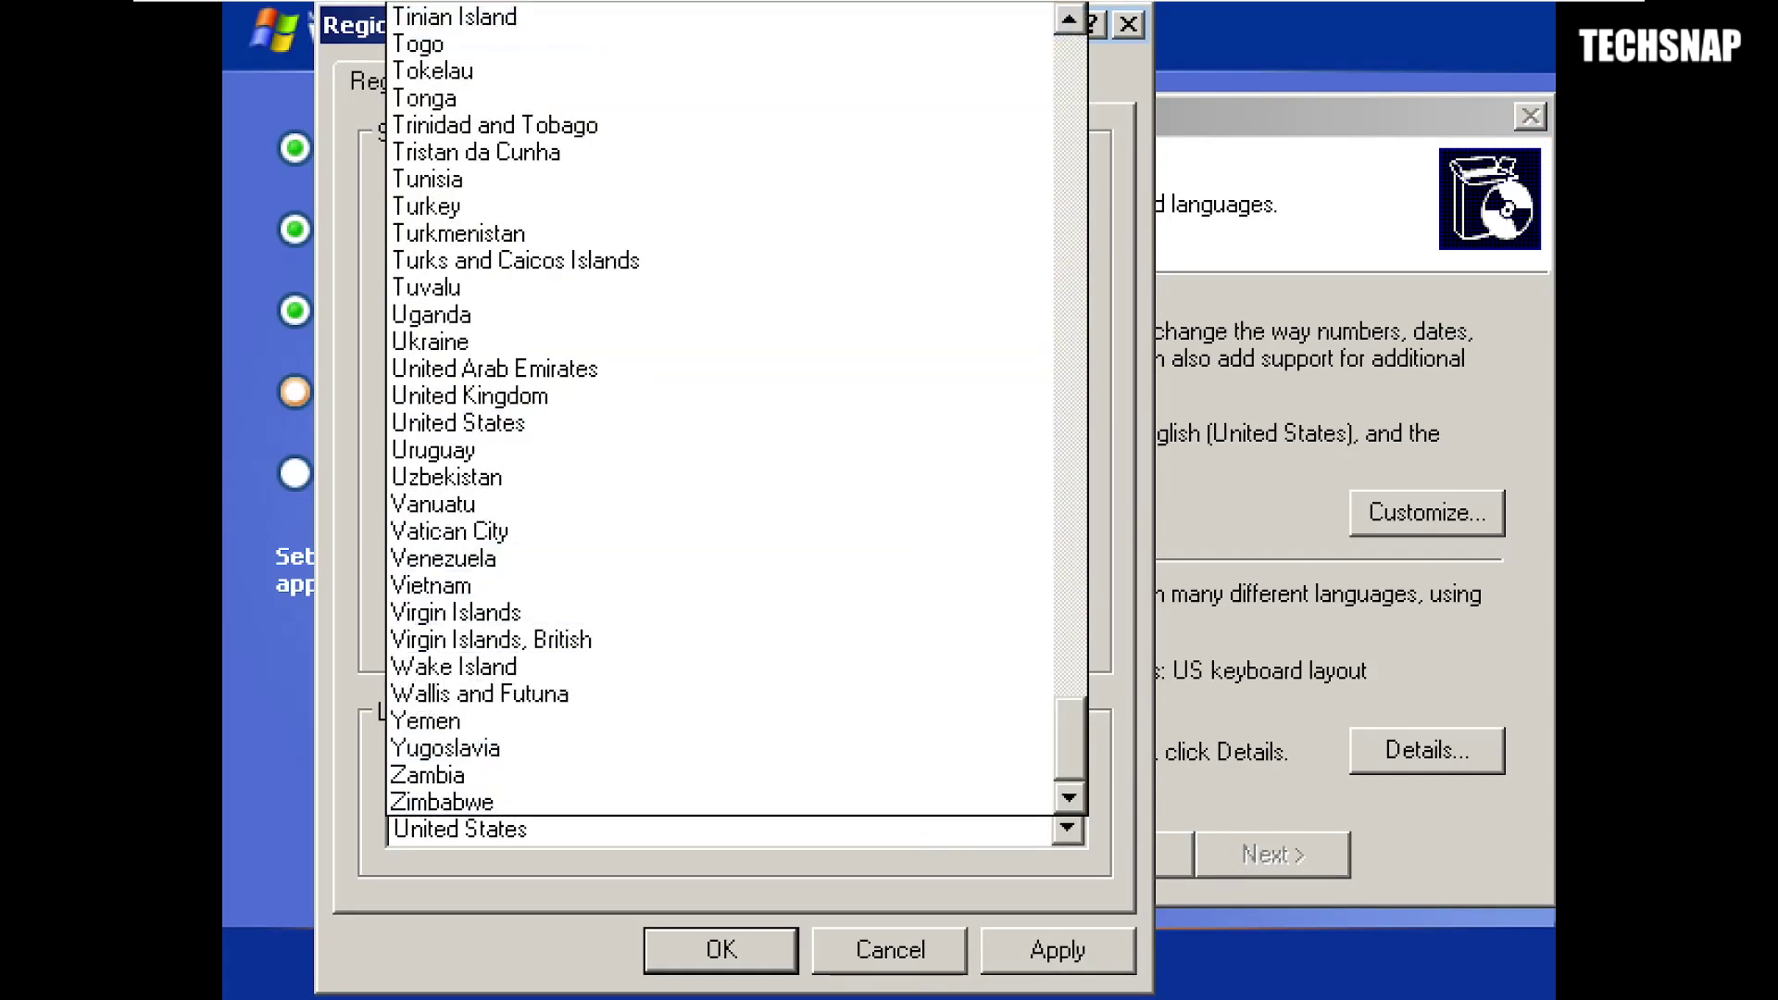
click(922, 398)
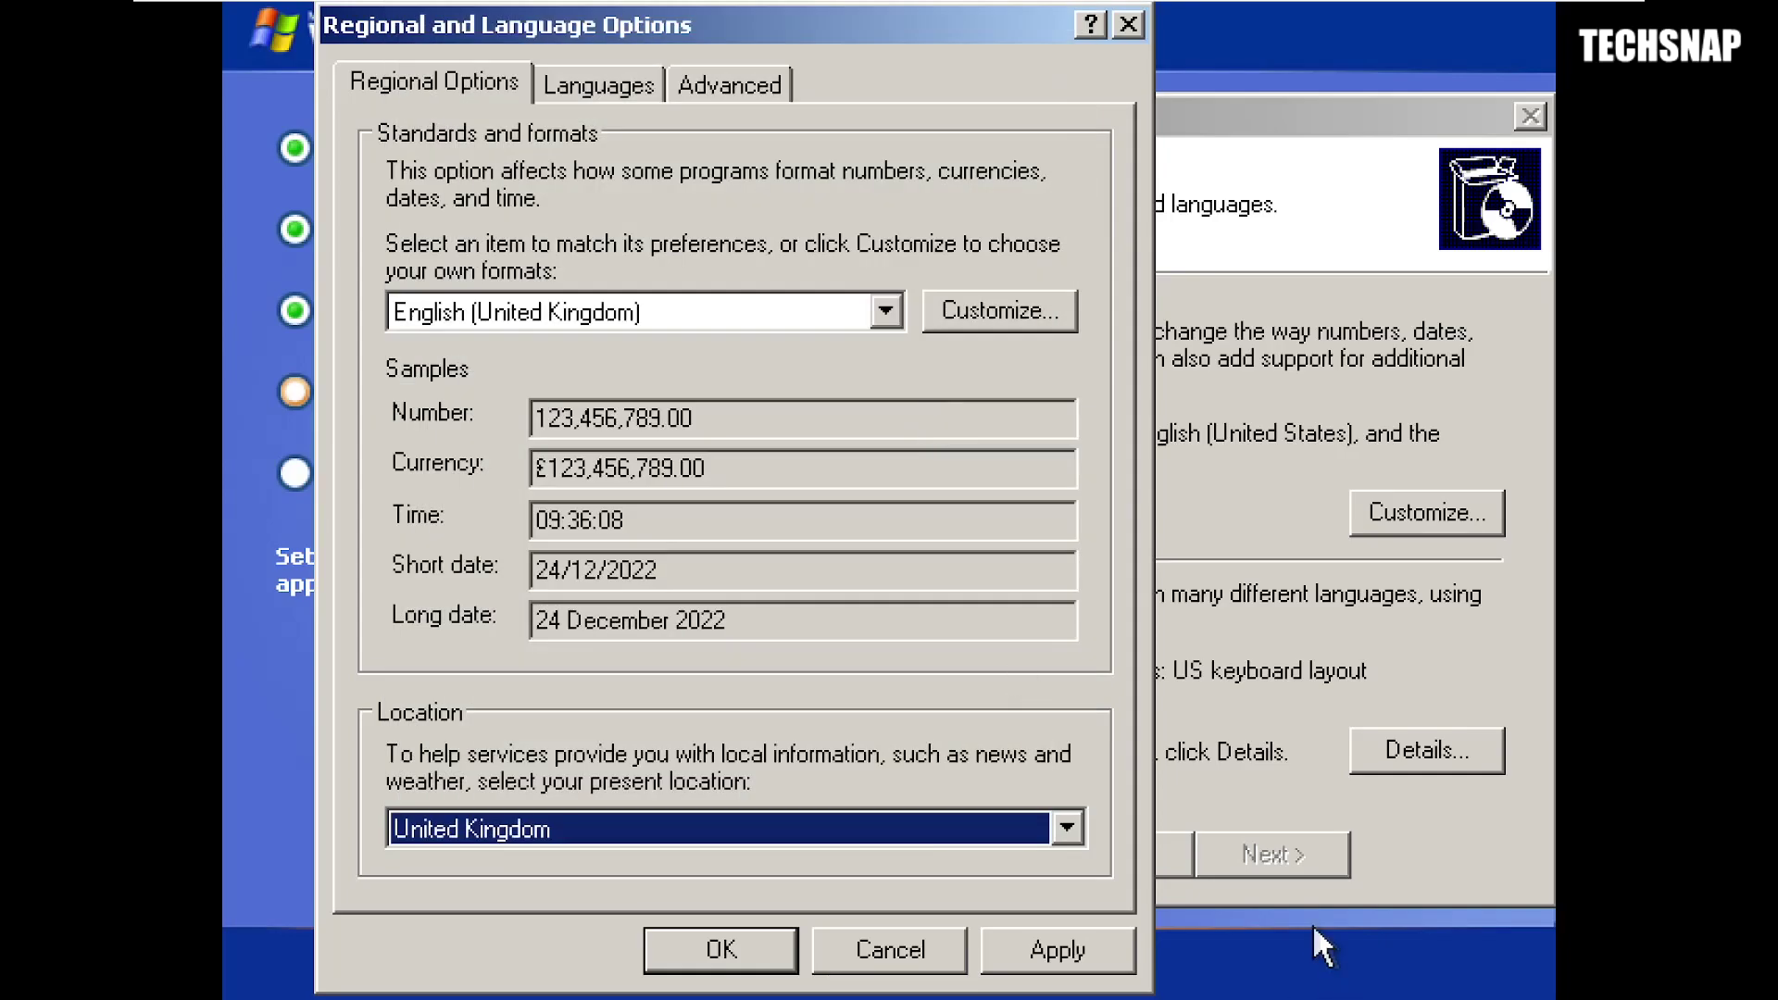
click(1097, 968)
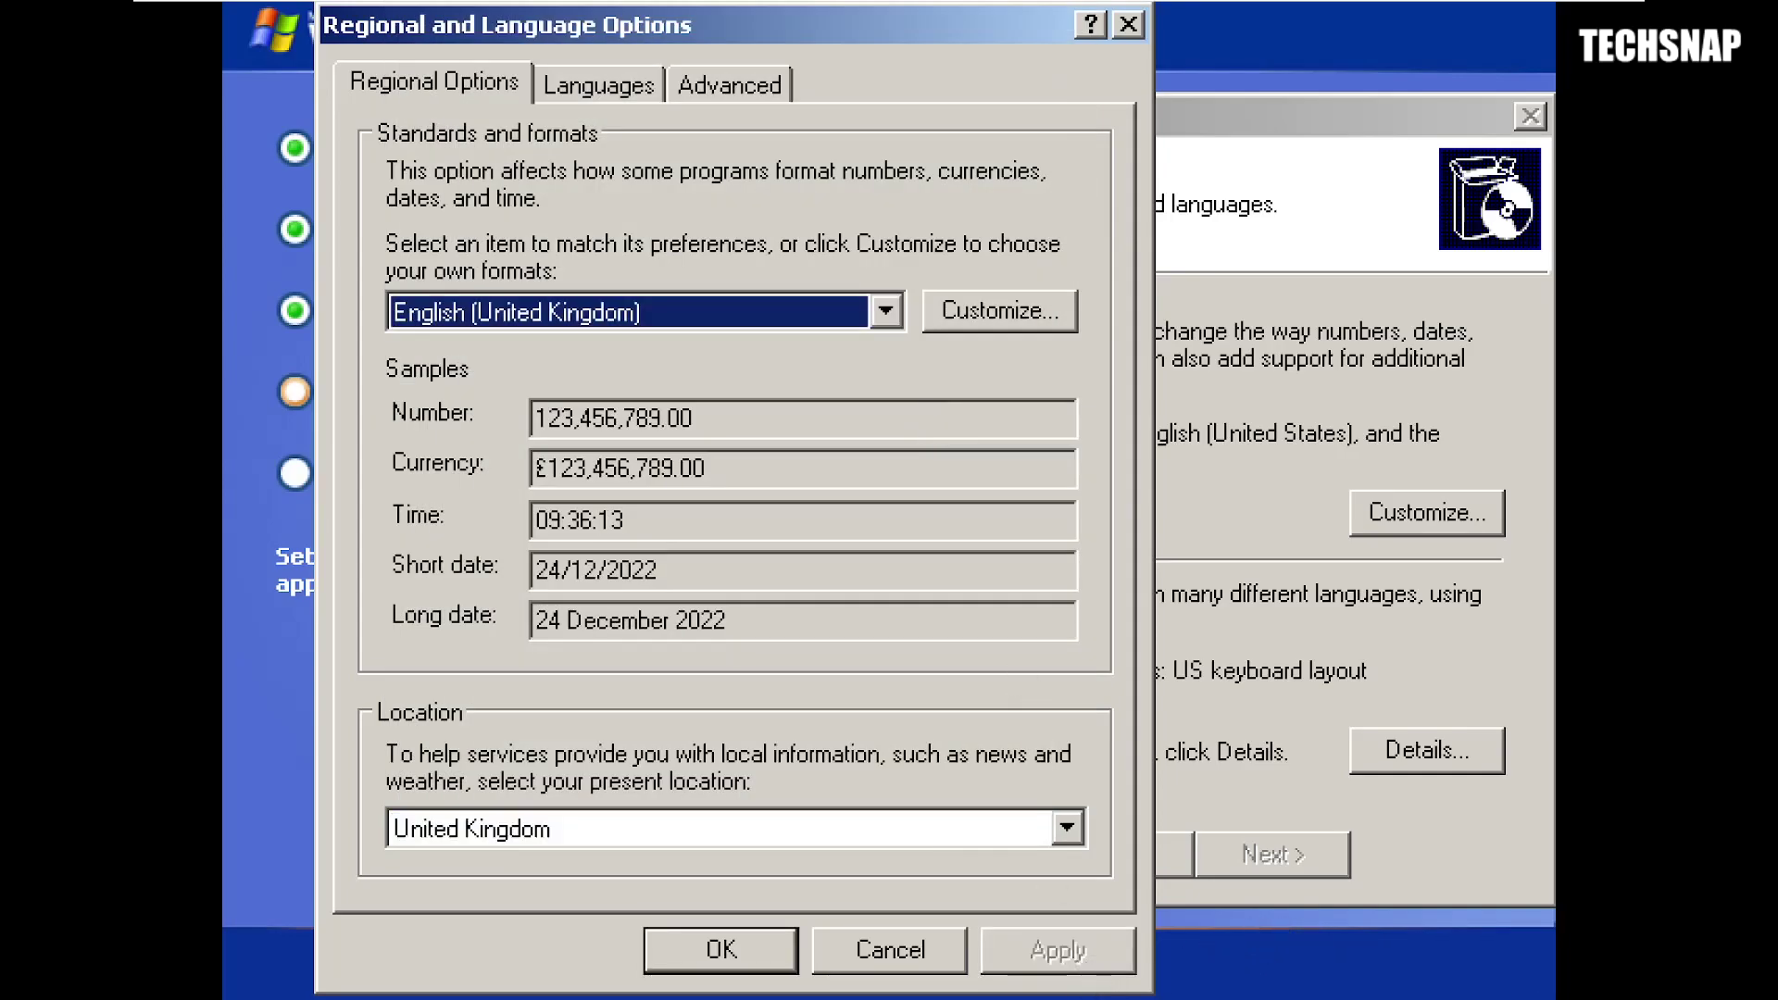
- Make the English (United Kingdom) keyboard the default input language and remove US English
click(632, 89)
click(991, 240)
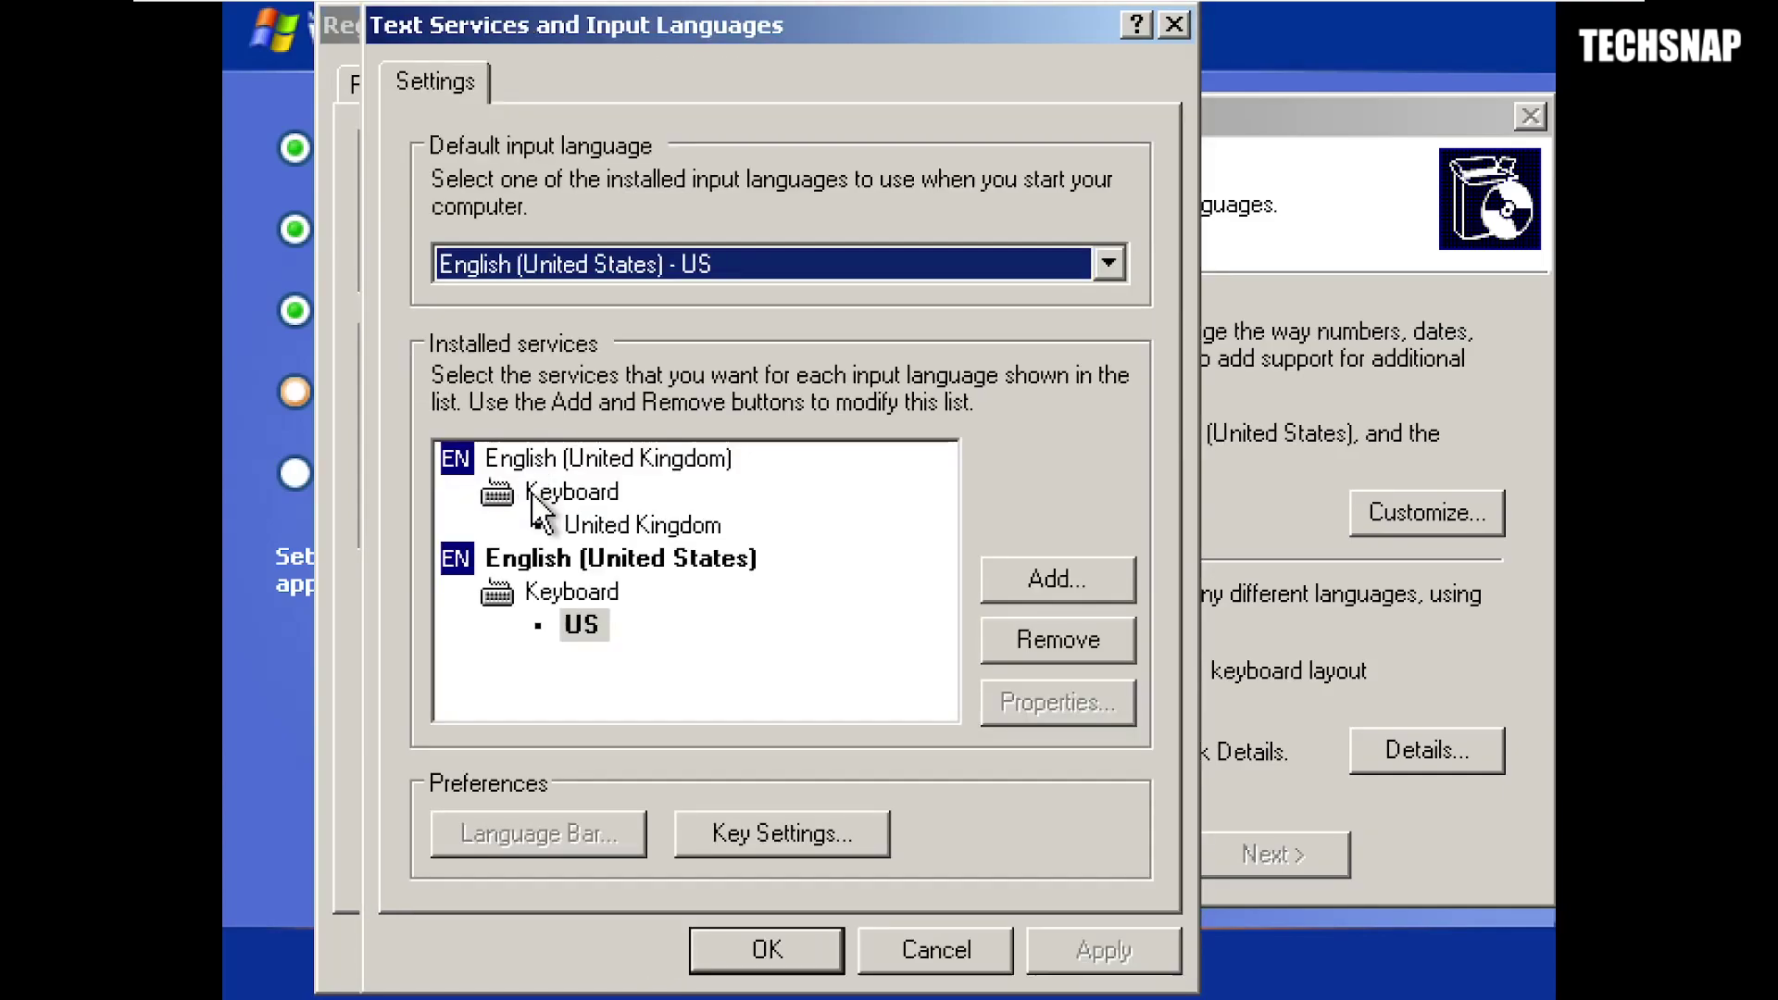
click(706, 463)
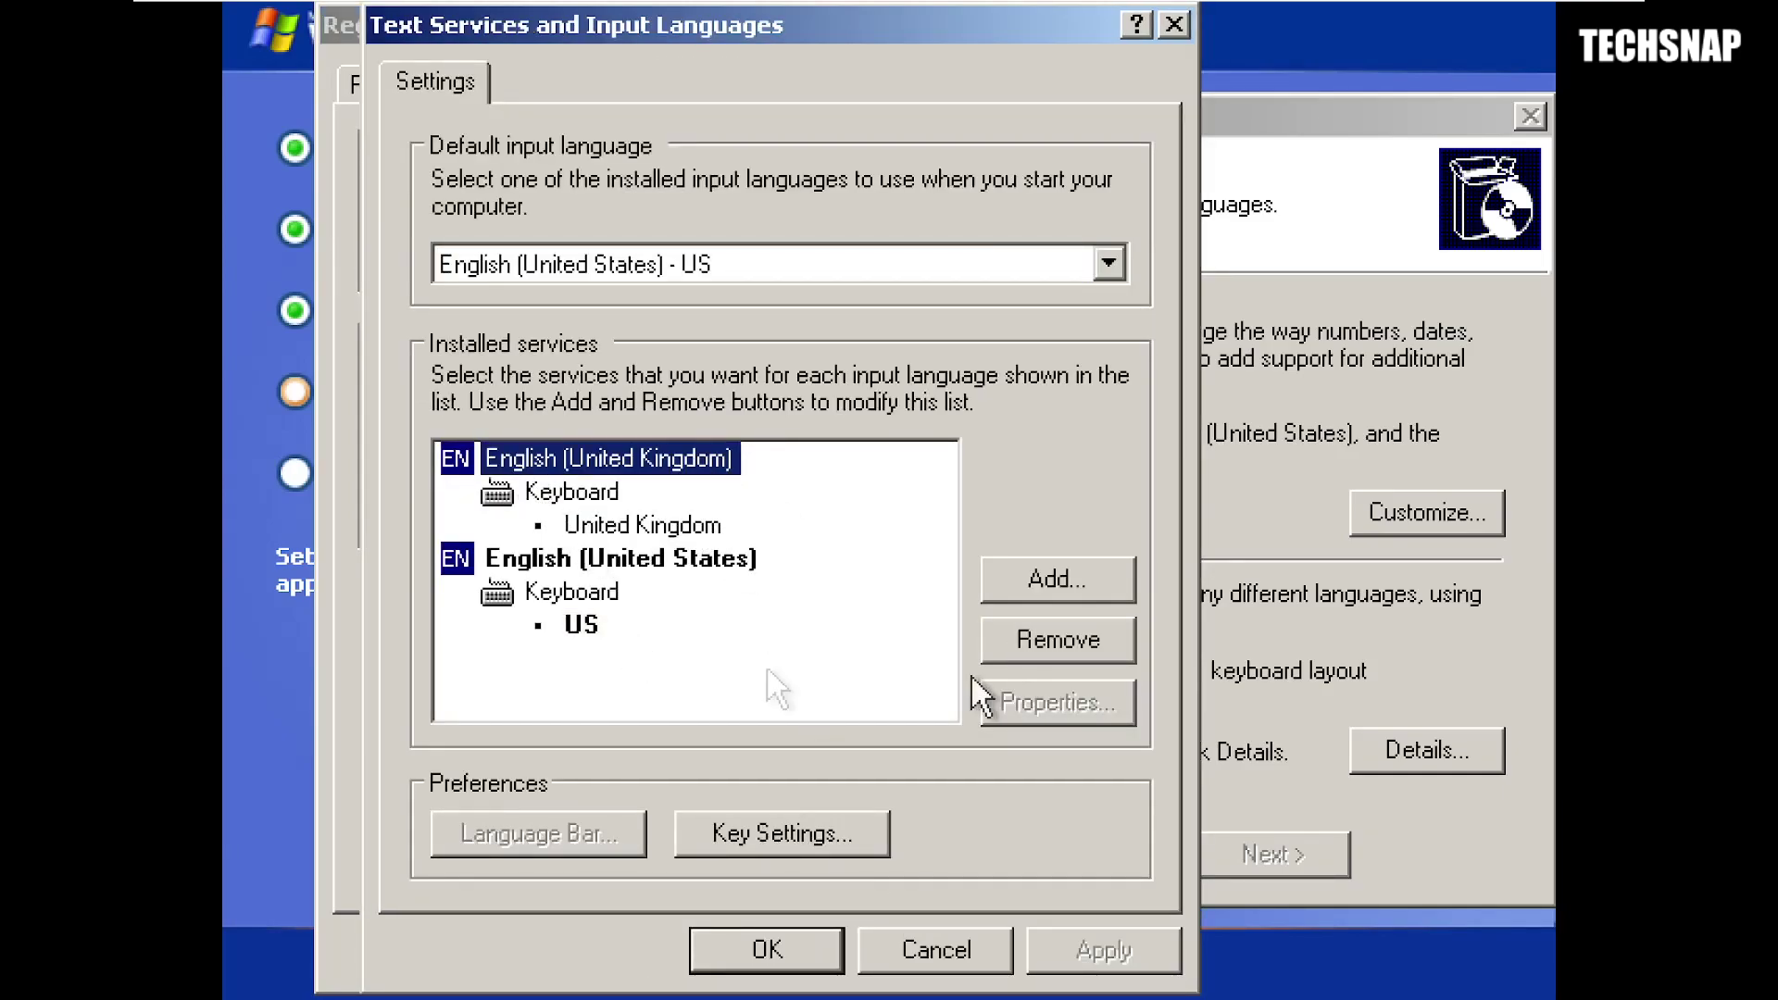
click(584, 264)
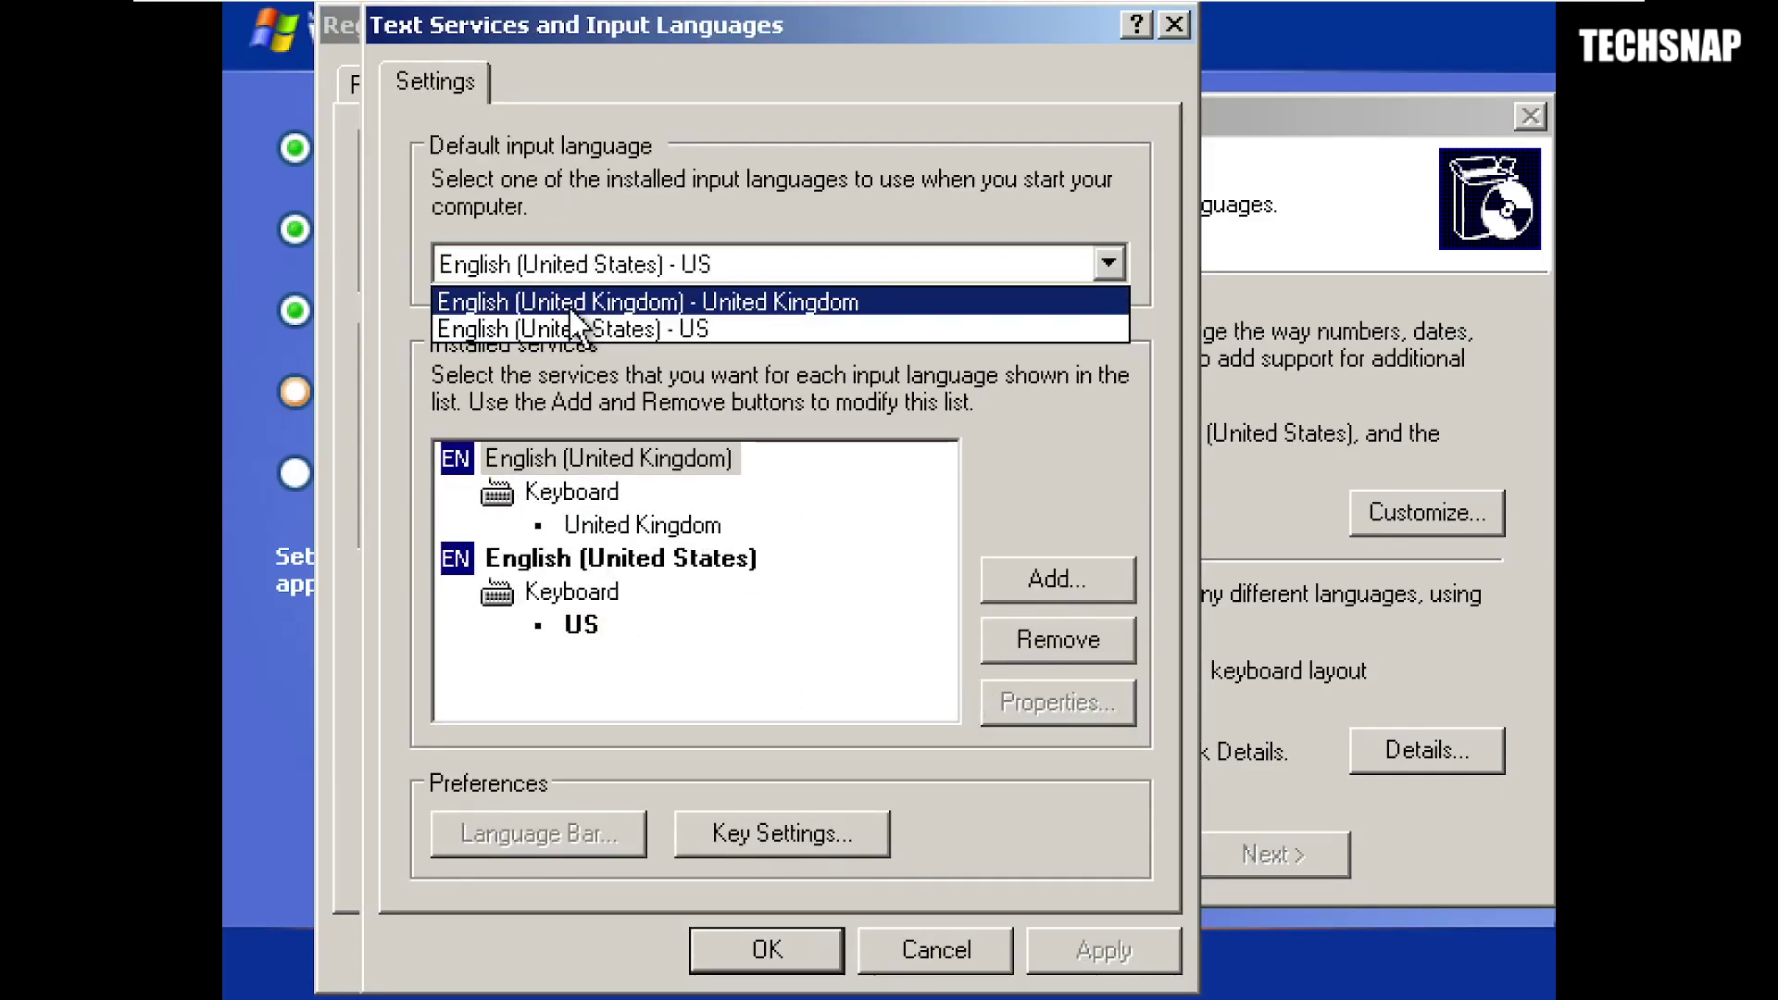
click(580, 298)
click(1141, 954)
click(567, 561)
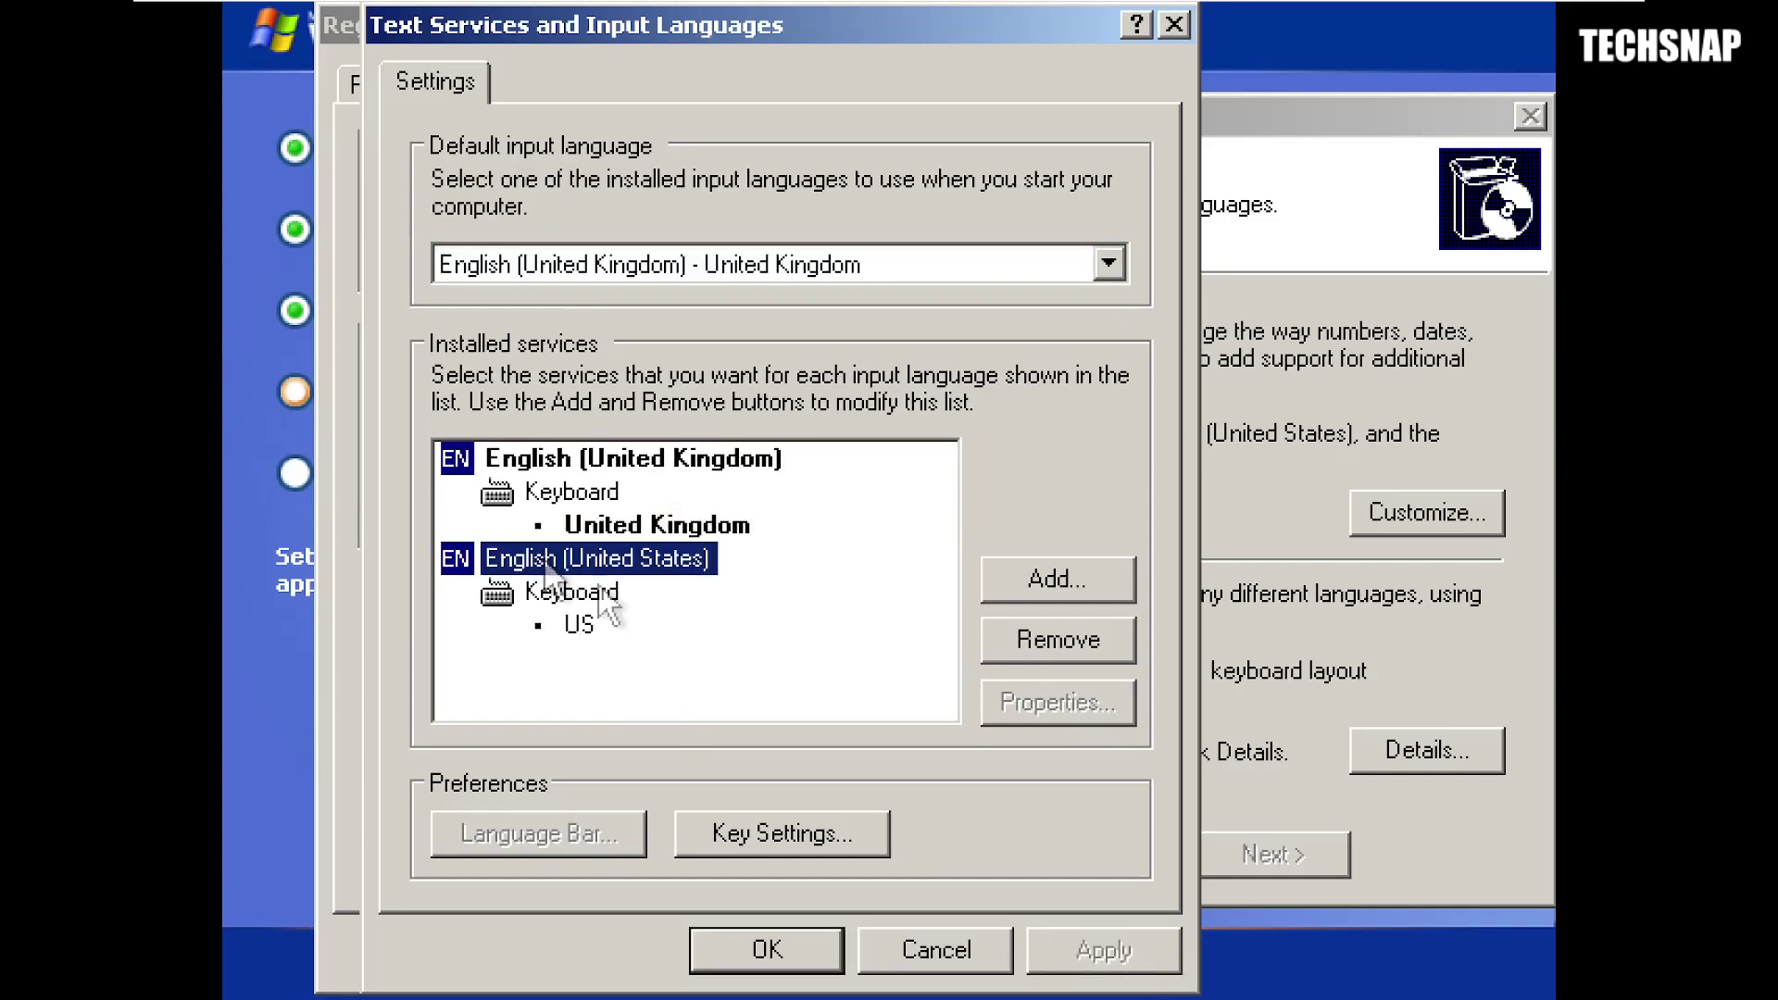
click(1067, 654)
click(1139, 952)
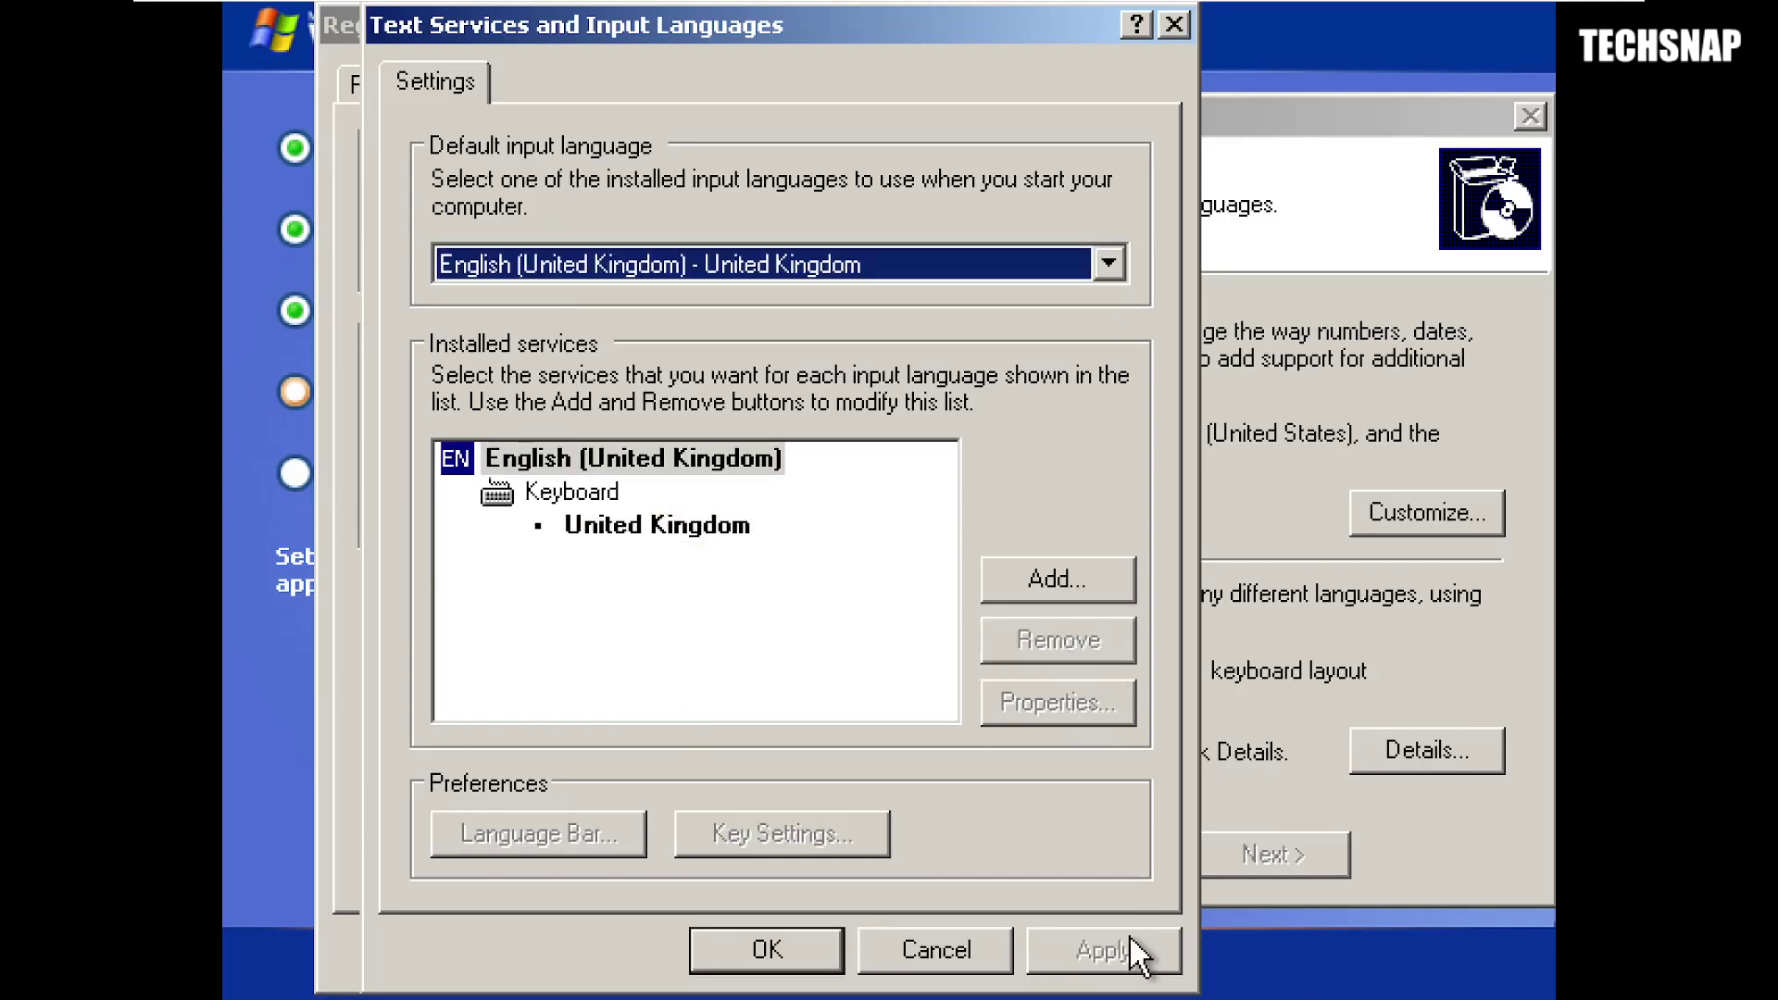
click(718, 944)
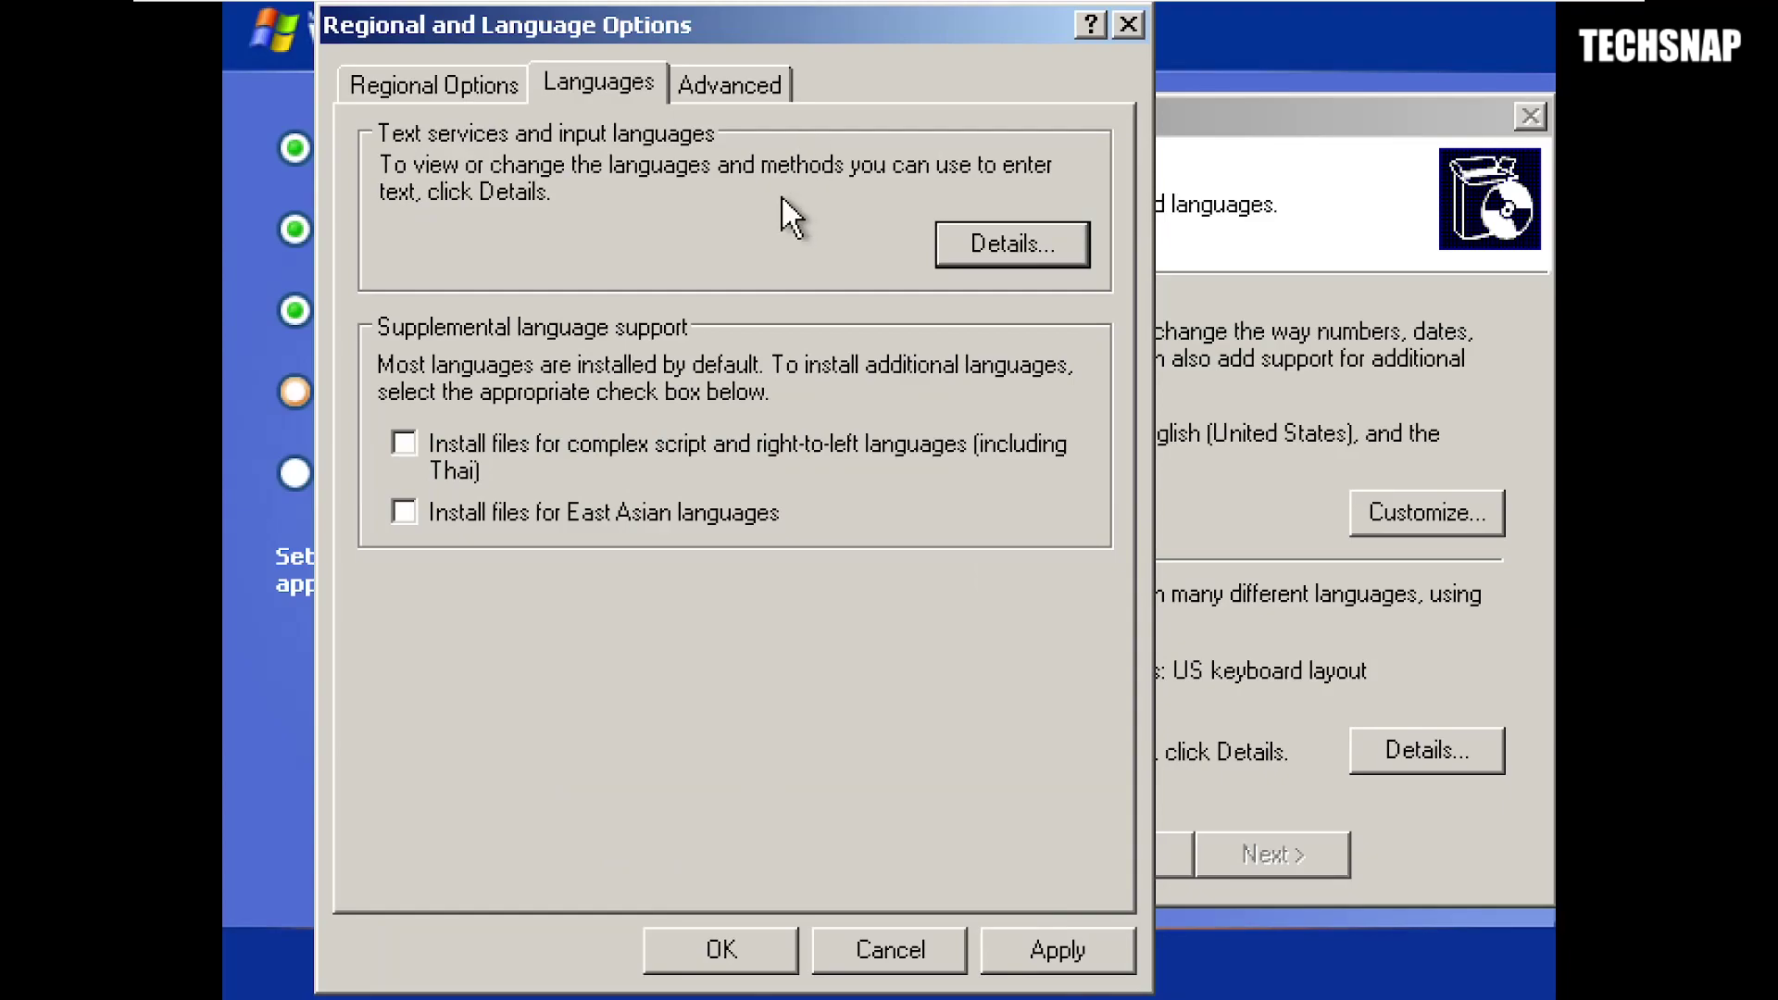
- Set the non-Unicode program language to English (United Kingdom) and continue setup
click(737, 98)
click(798, 371)
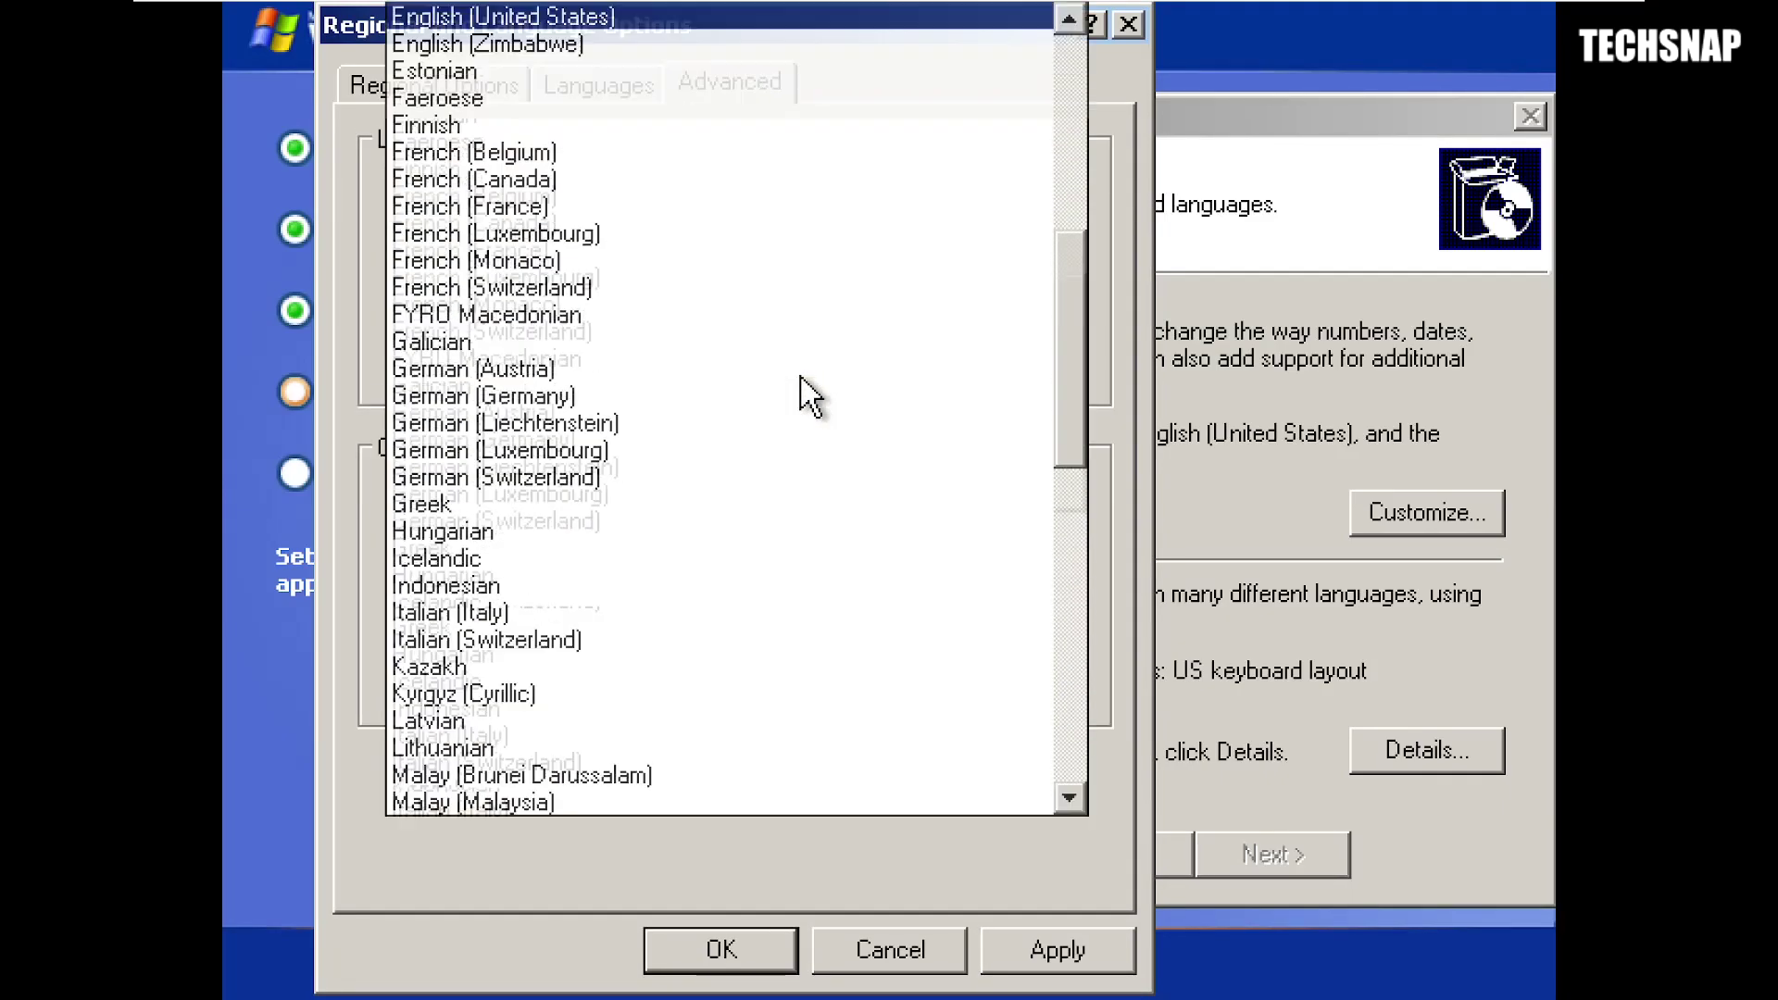
click(739, 19)
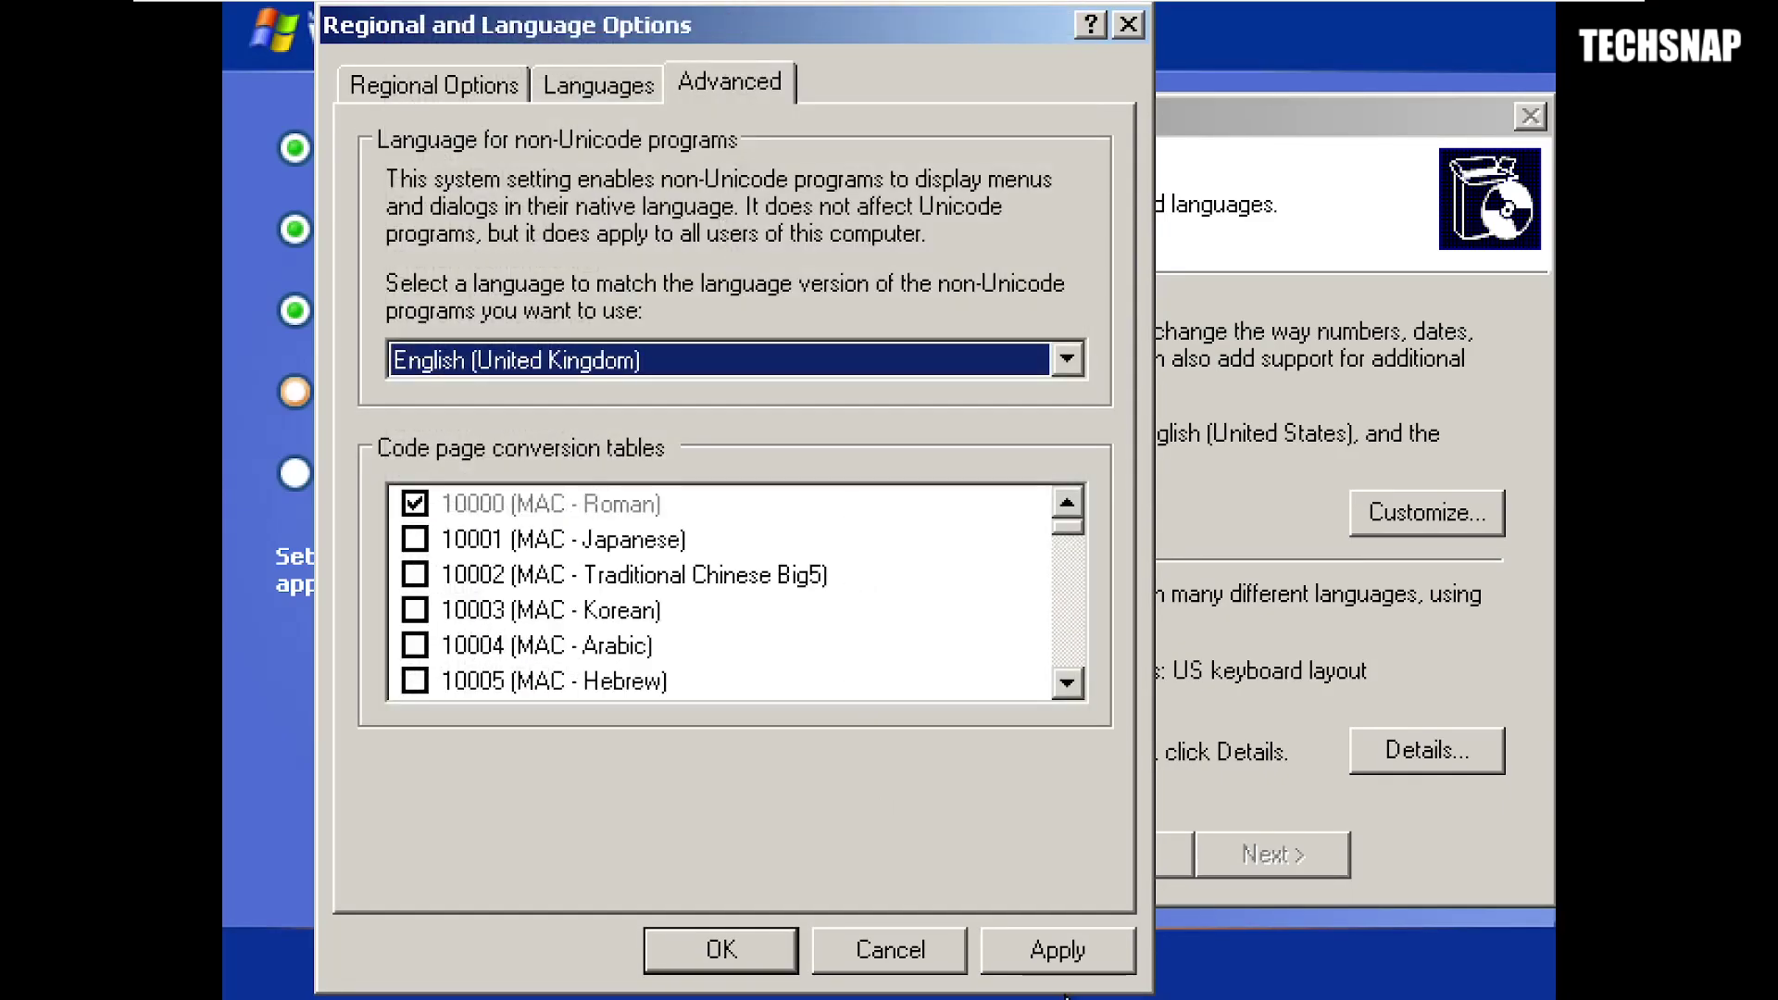
click(1100, 952)
click(738, 945)
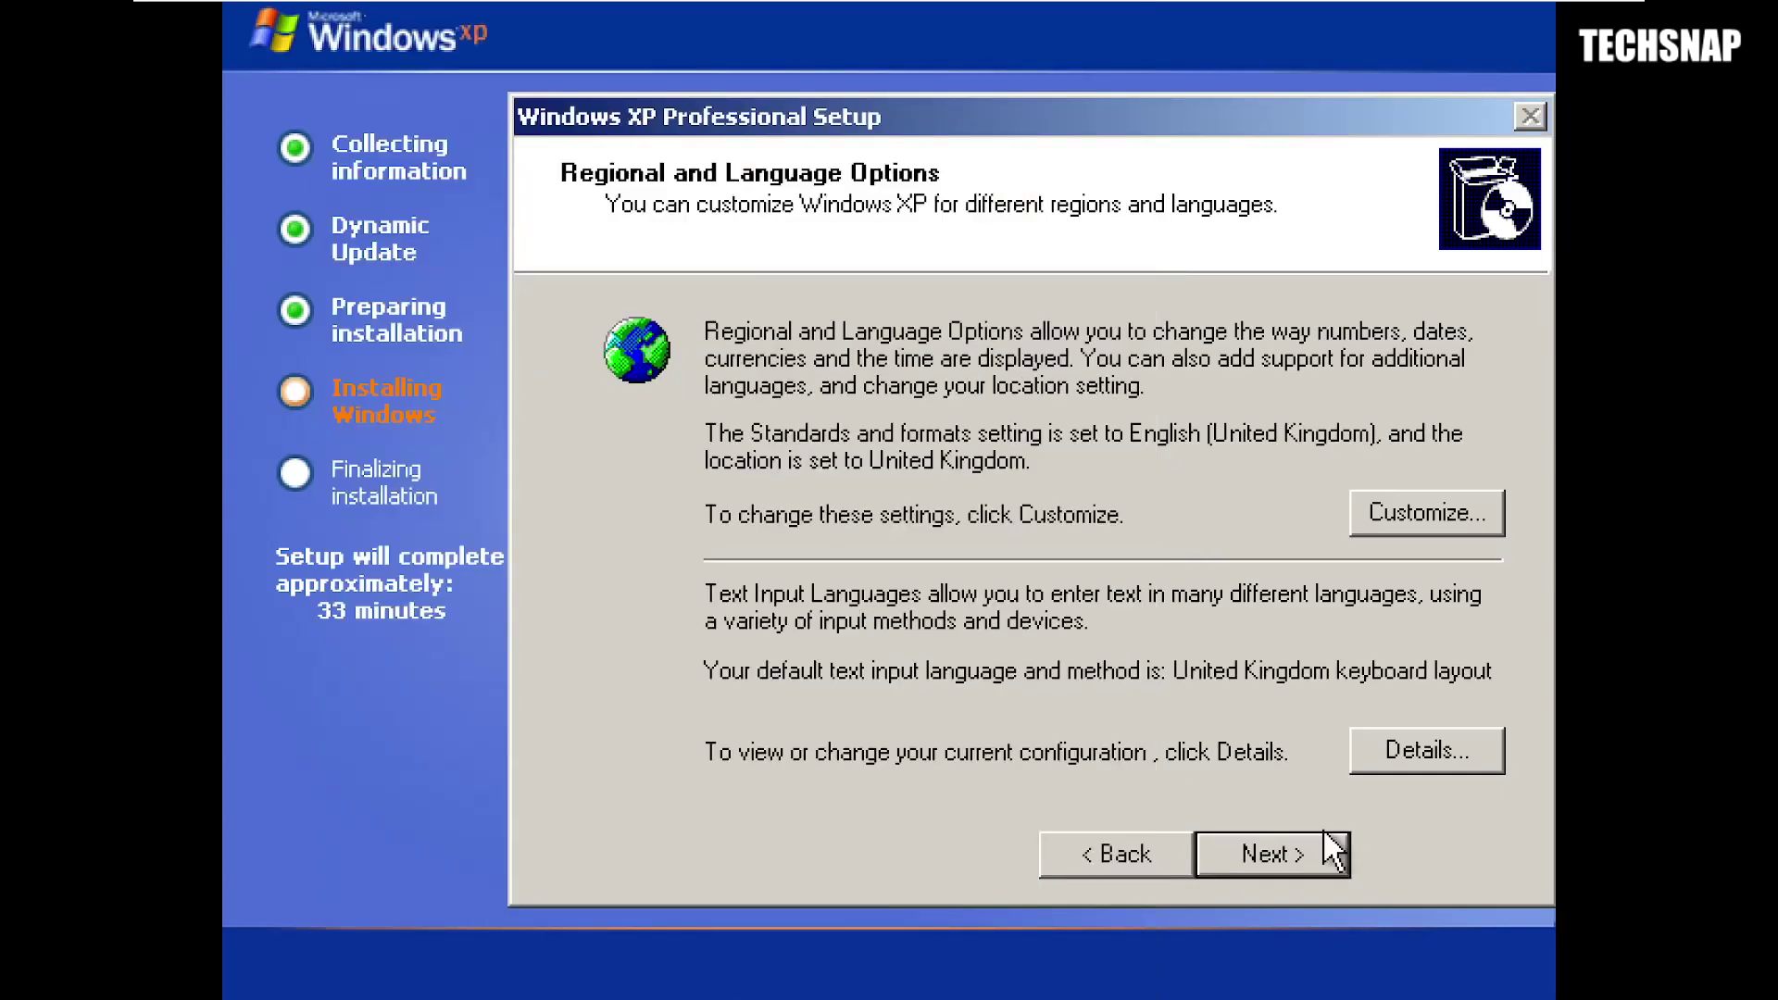
click(1275, 845)
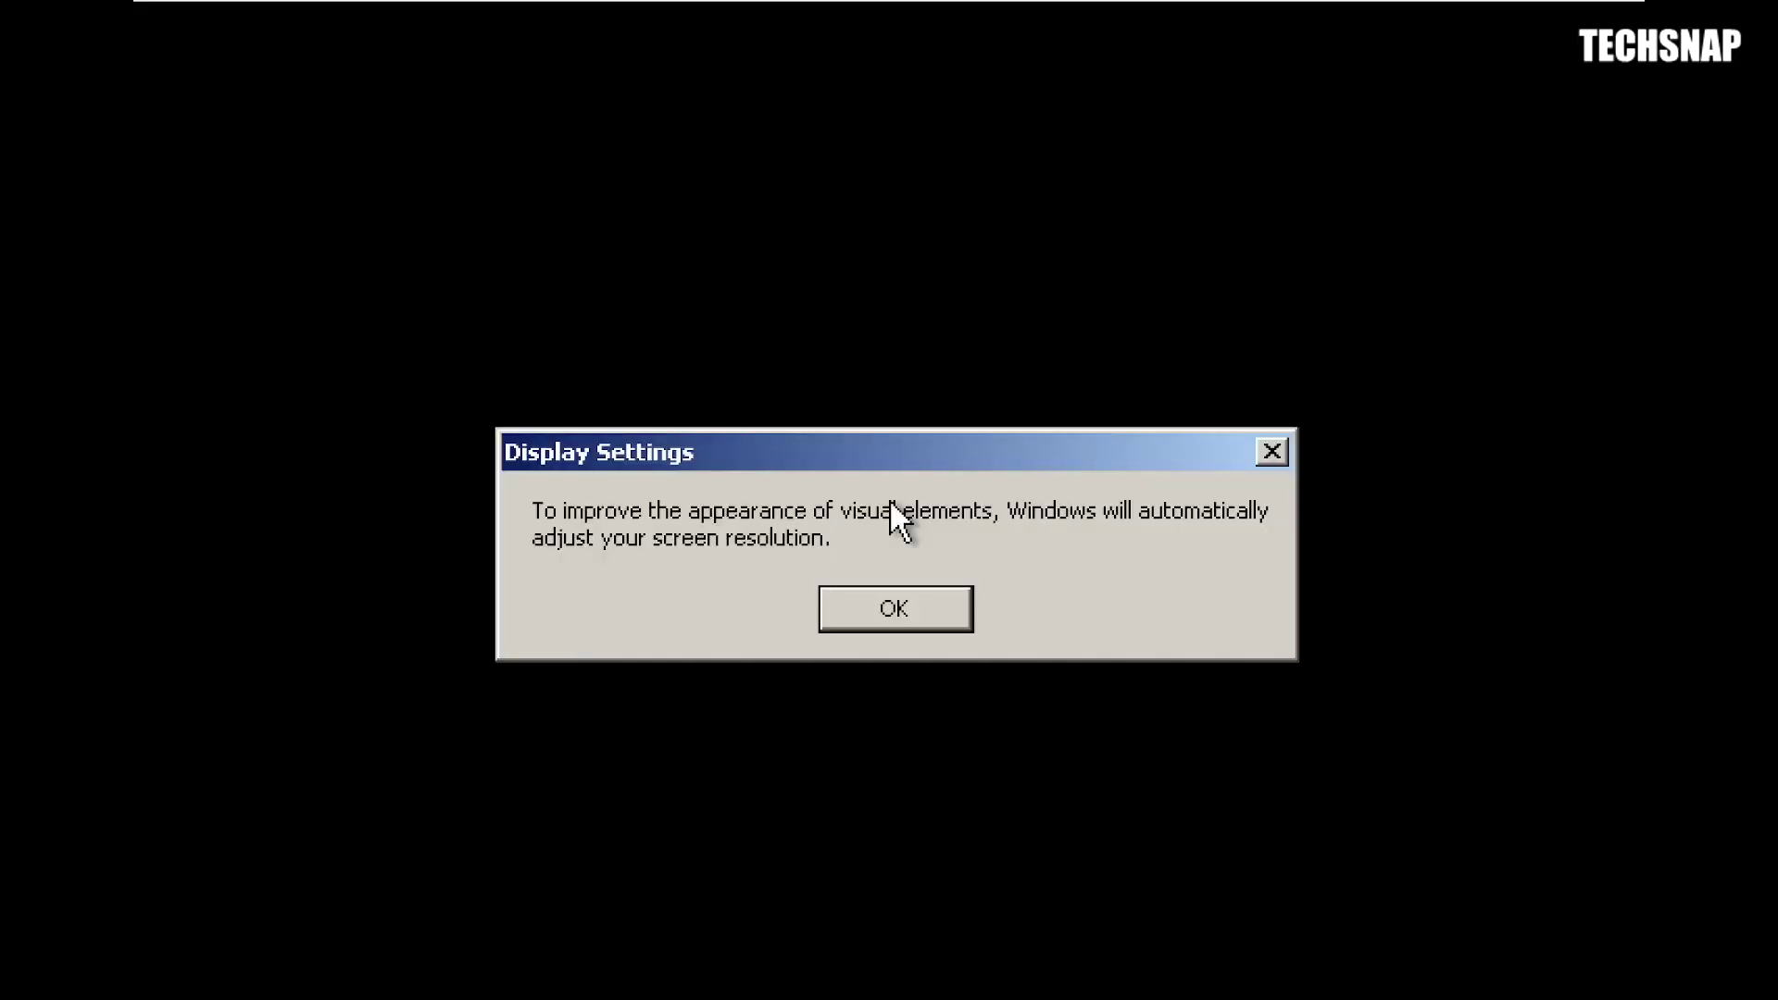
- Accept the automatic screen resolution adjustment and keep the new resolution
click(887, 617)
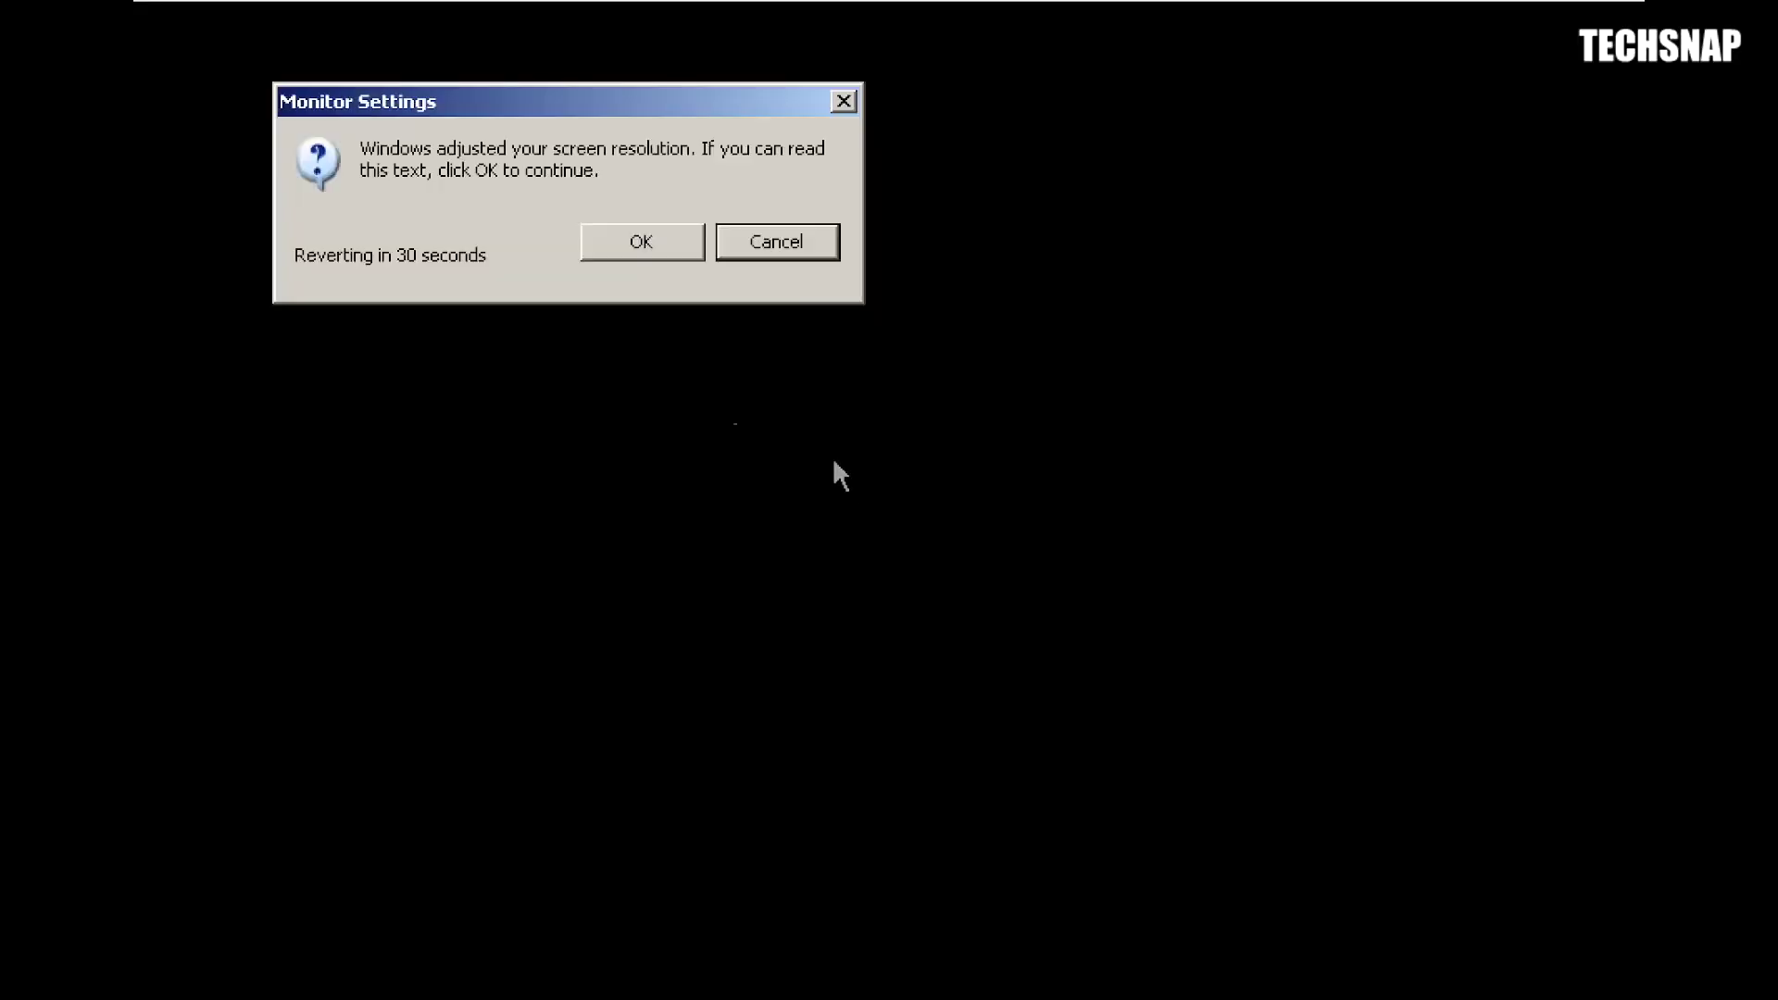
click(665, 244)
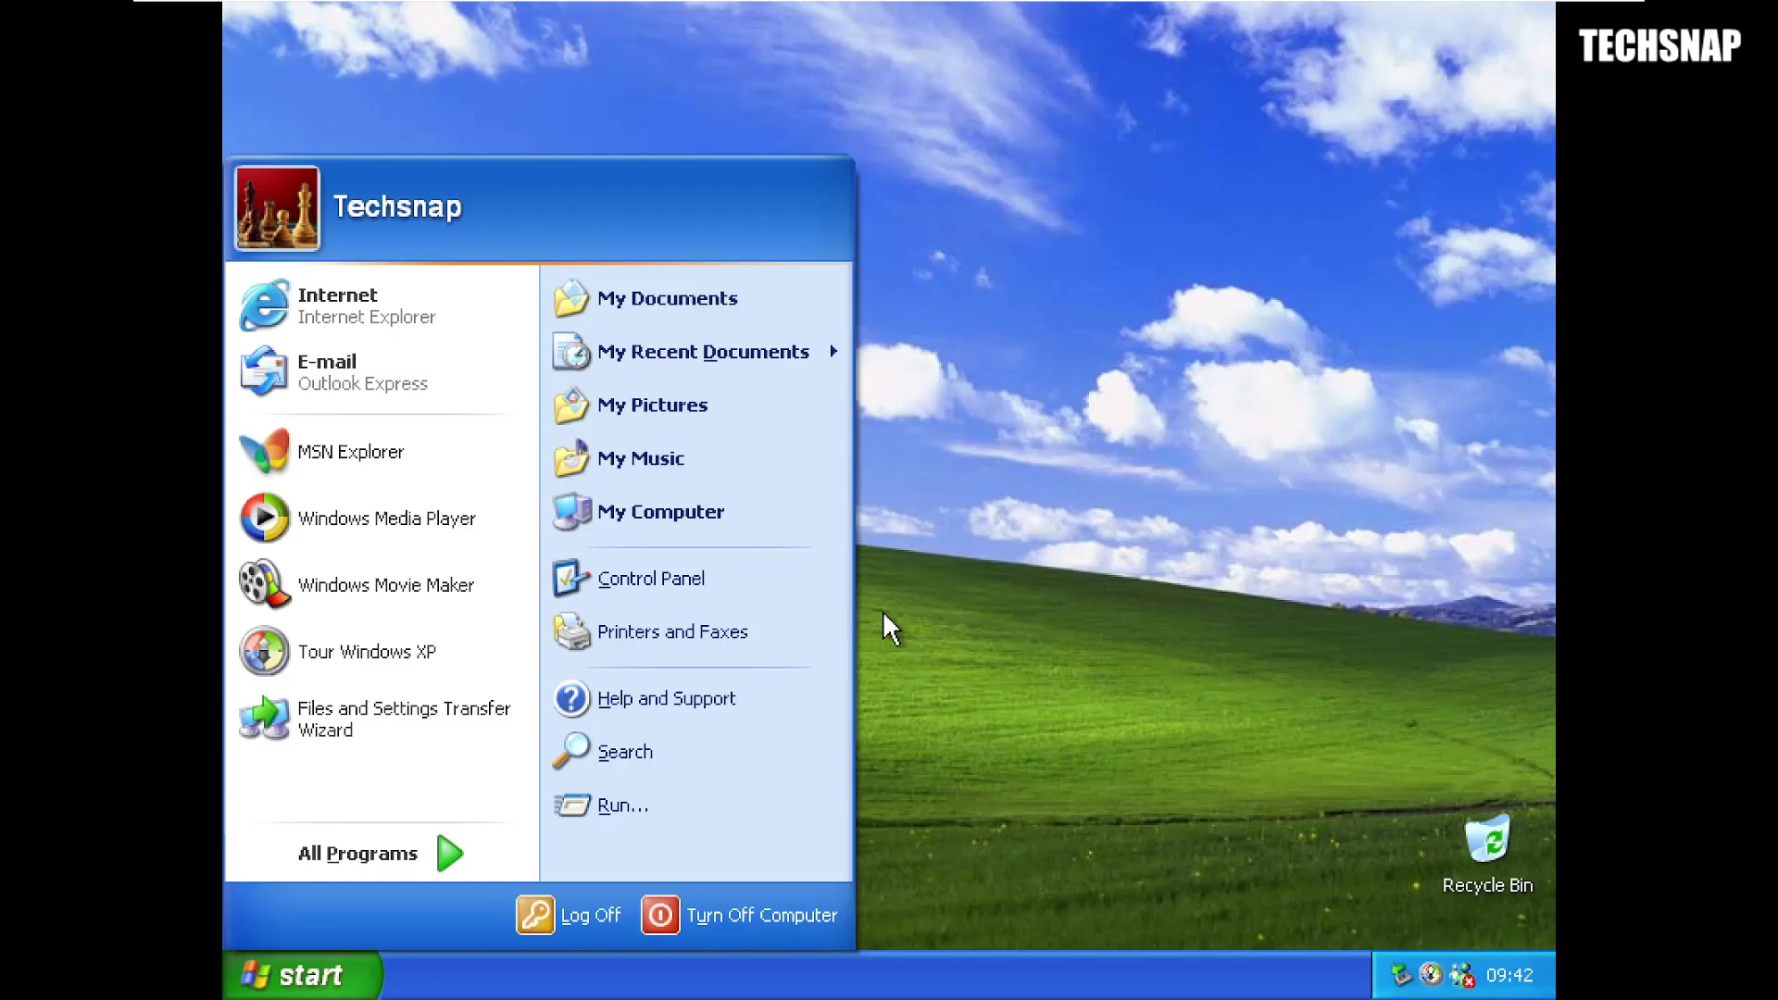
- Close the Start menu by clicking on the desktop
click(884, 614)
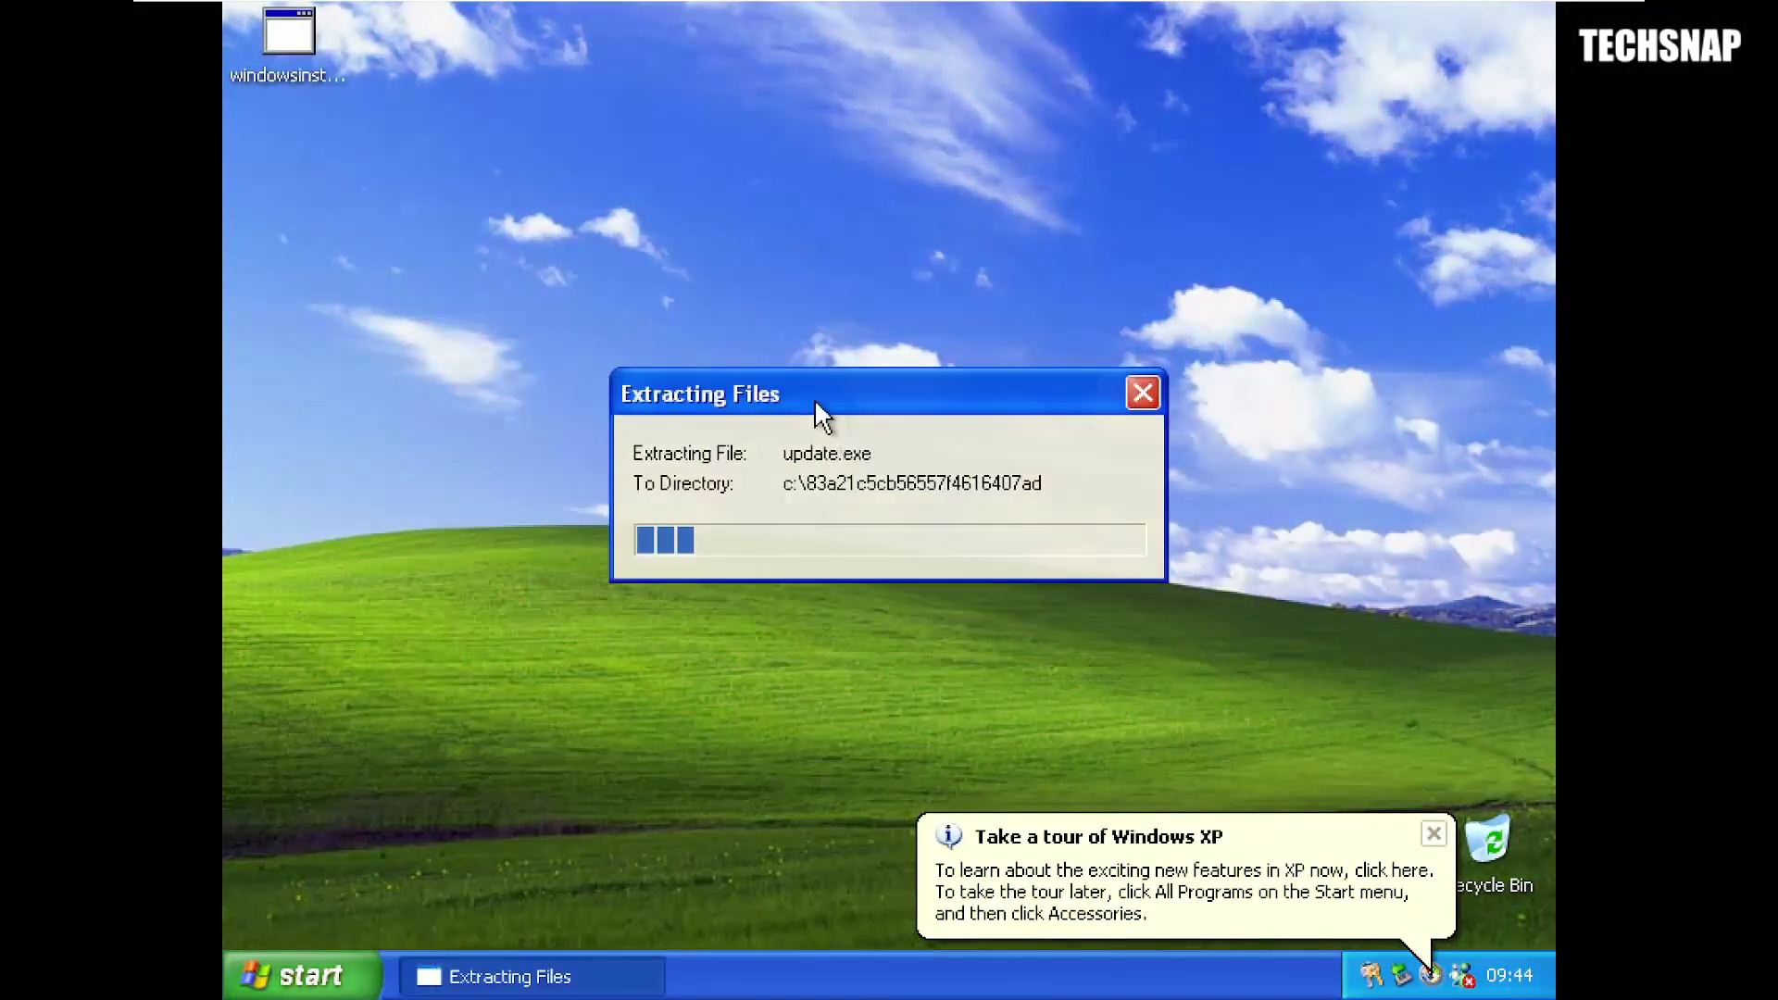
- Install the KB893803v2 update, accepting its licence and letting Windows Installer continue
click(889, 726)
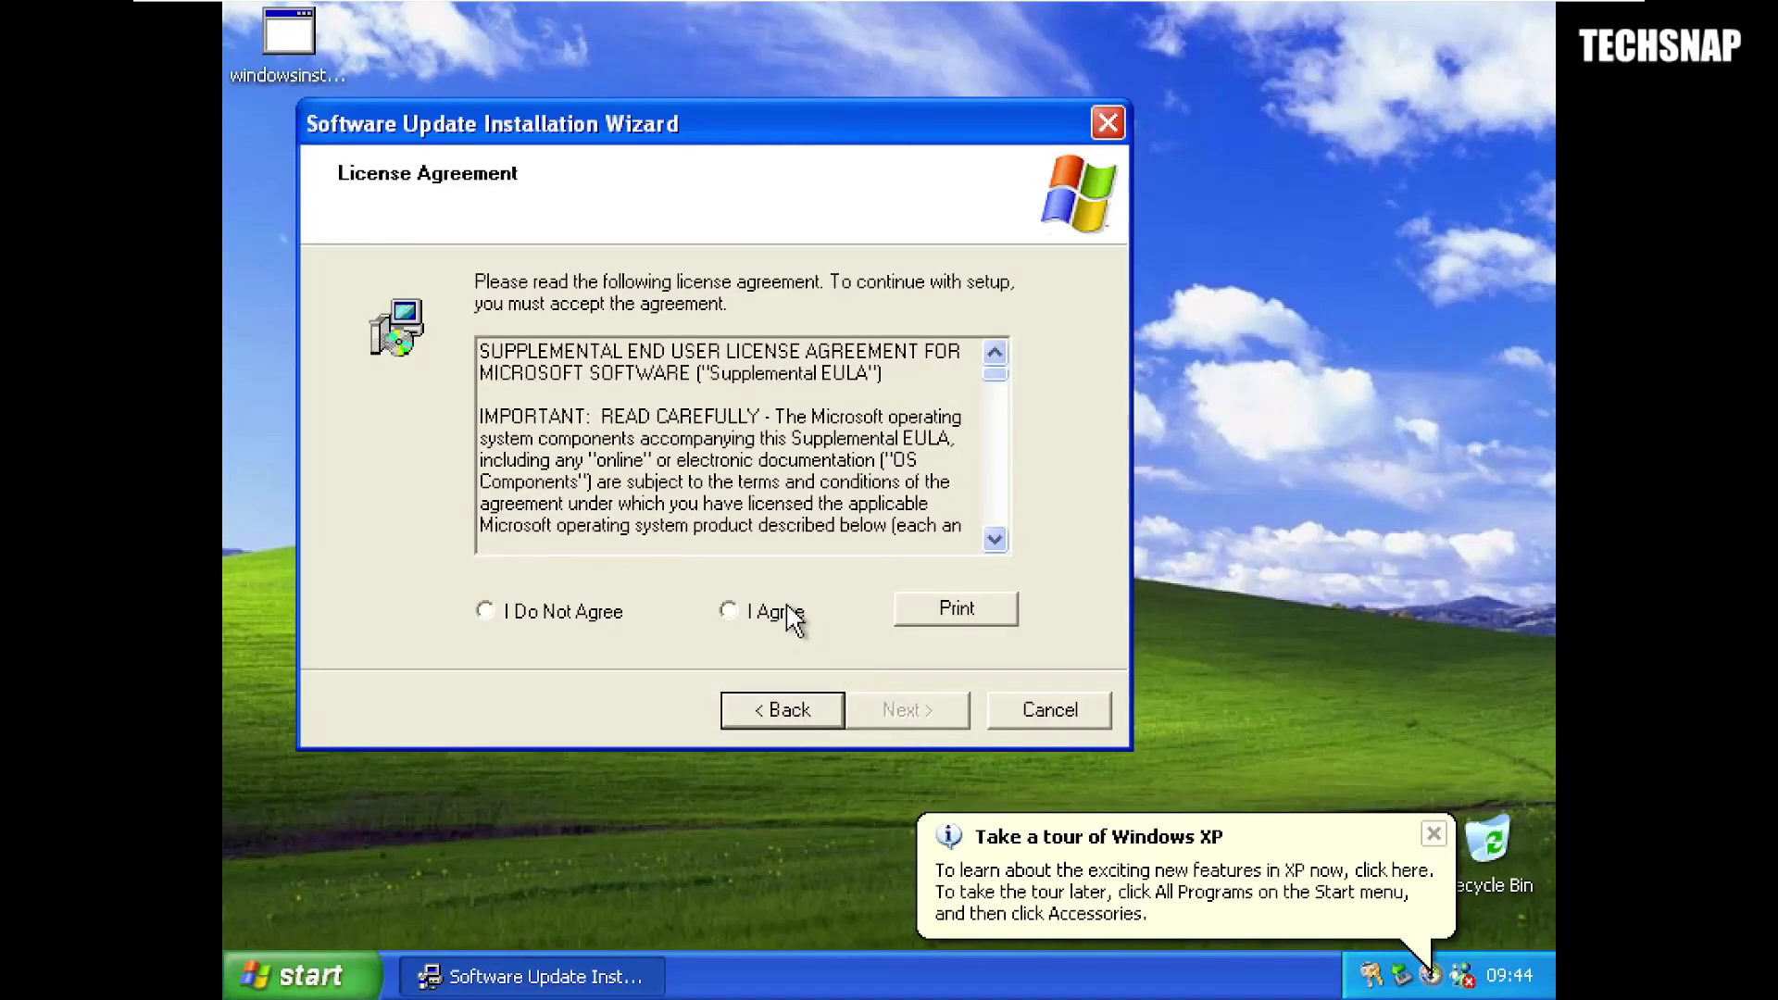
click(788, 613)
click(905, 714)
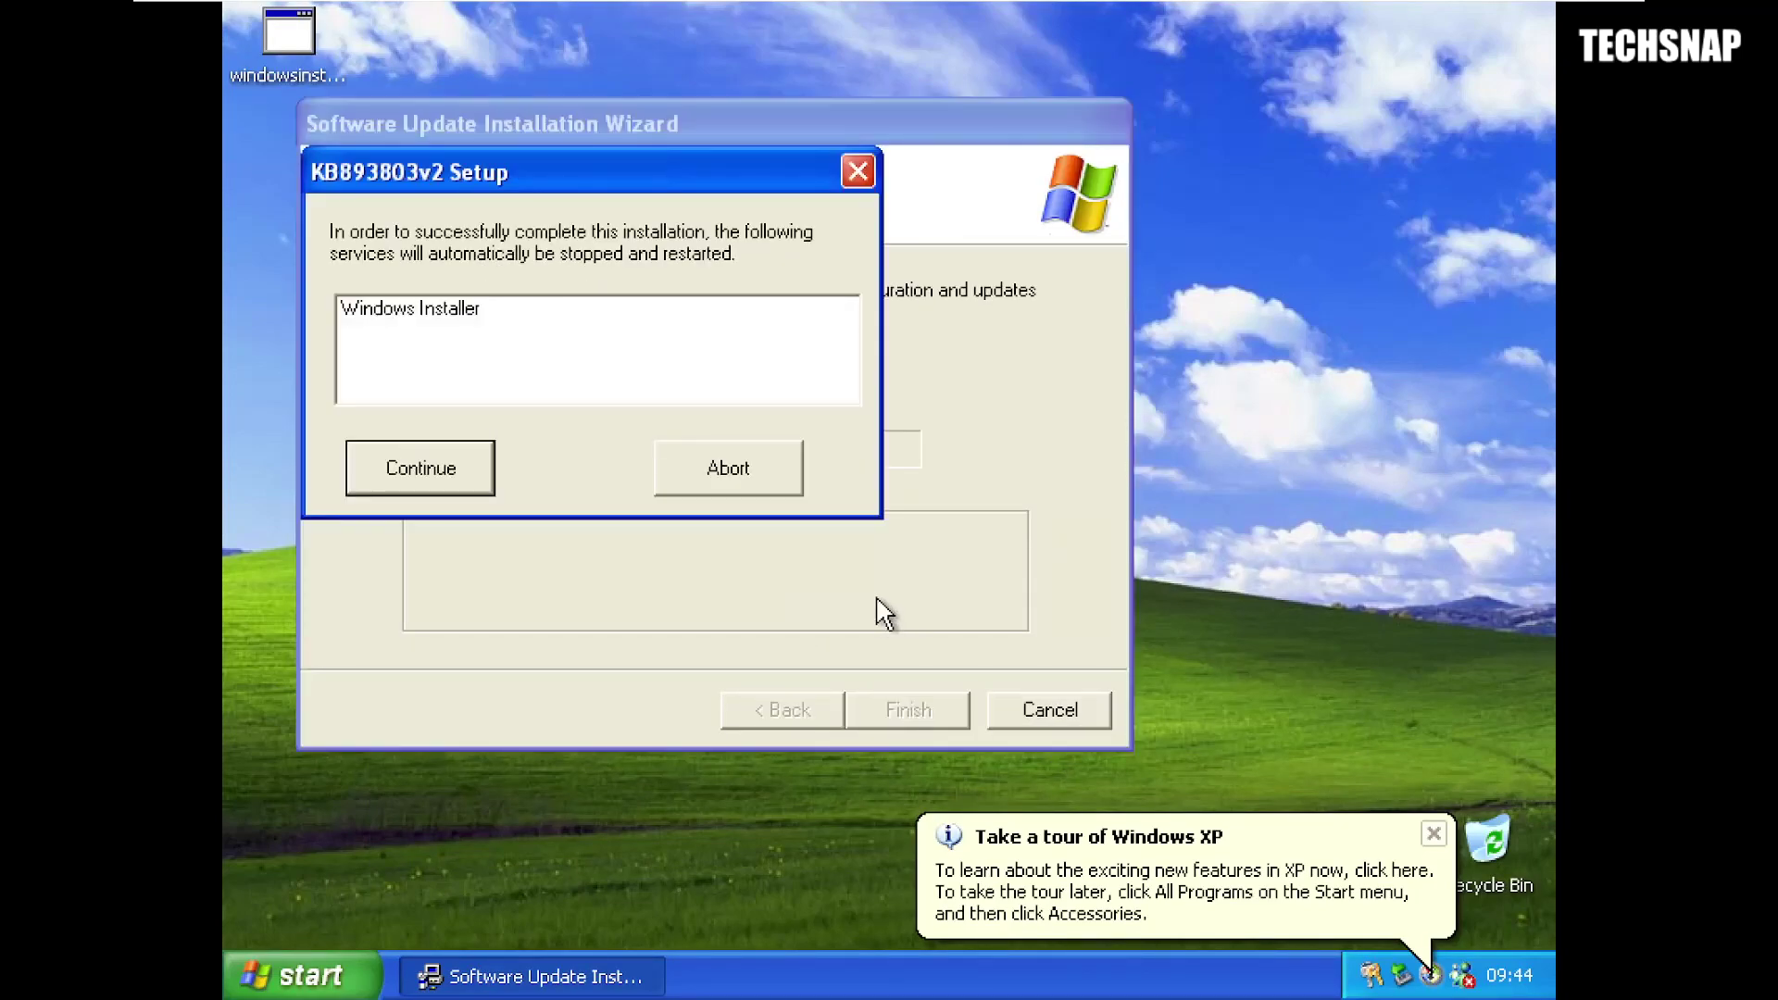
click(442, 474)
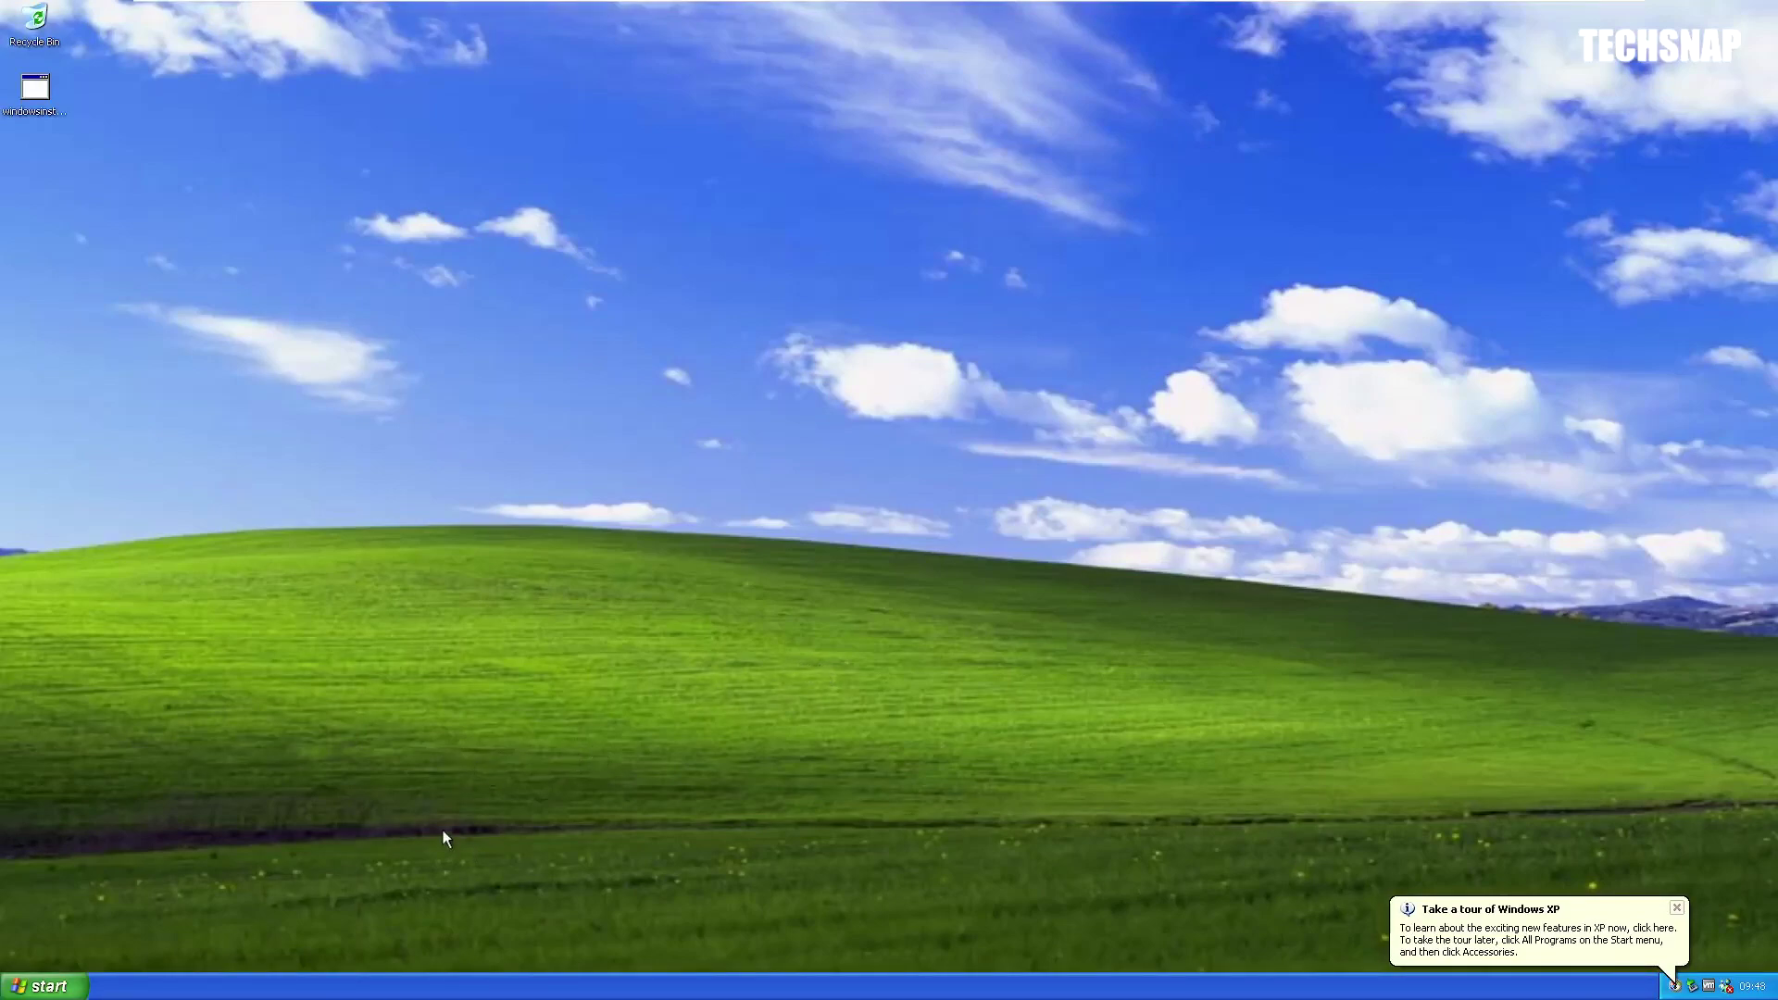
- Launch the Activate Windows wizard from All Programs, then browse All Programs again
click(81, 989)
mouse_move(89, 925)
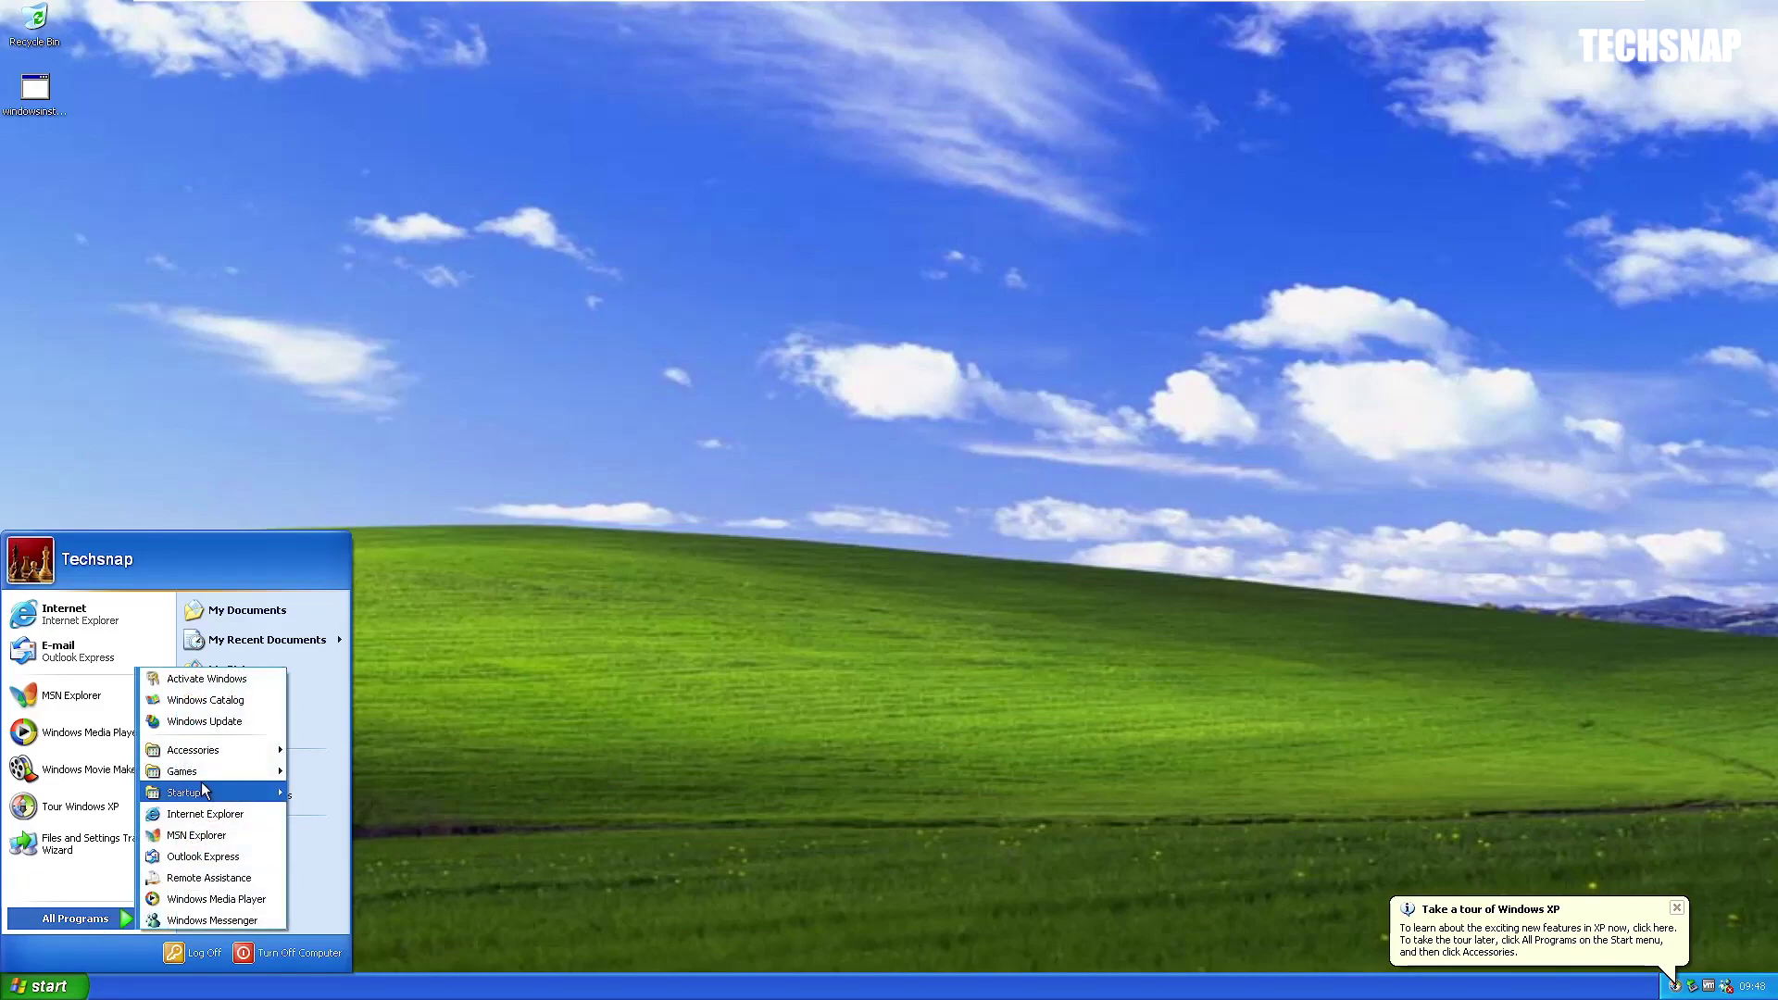
click(207, 678)
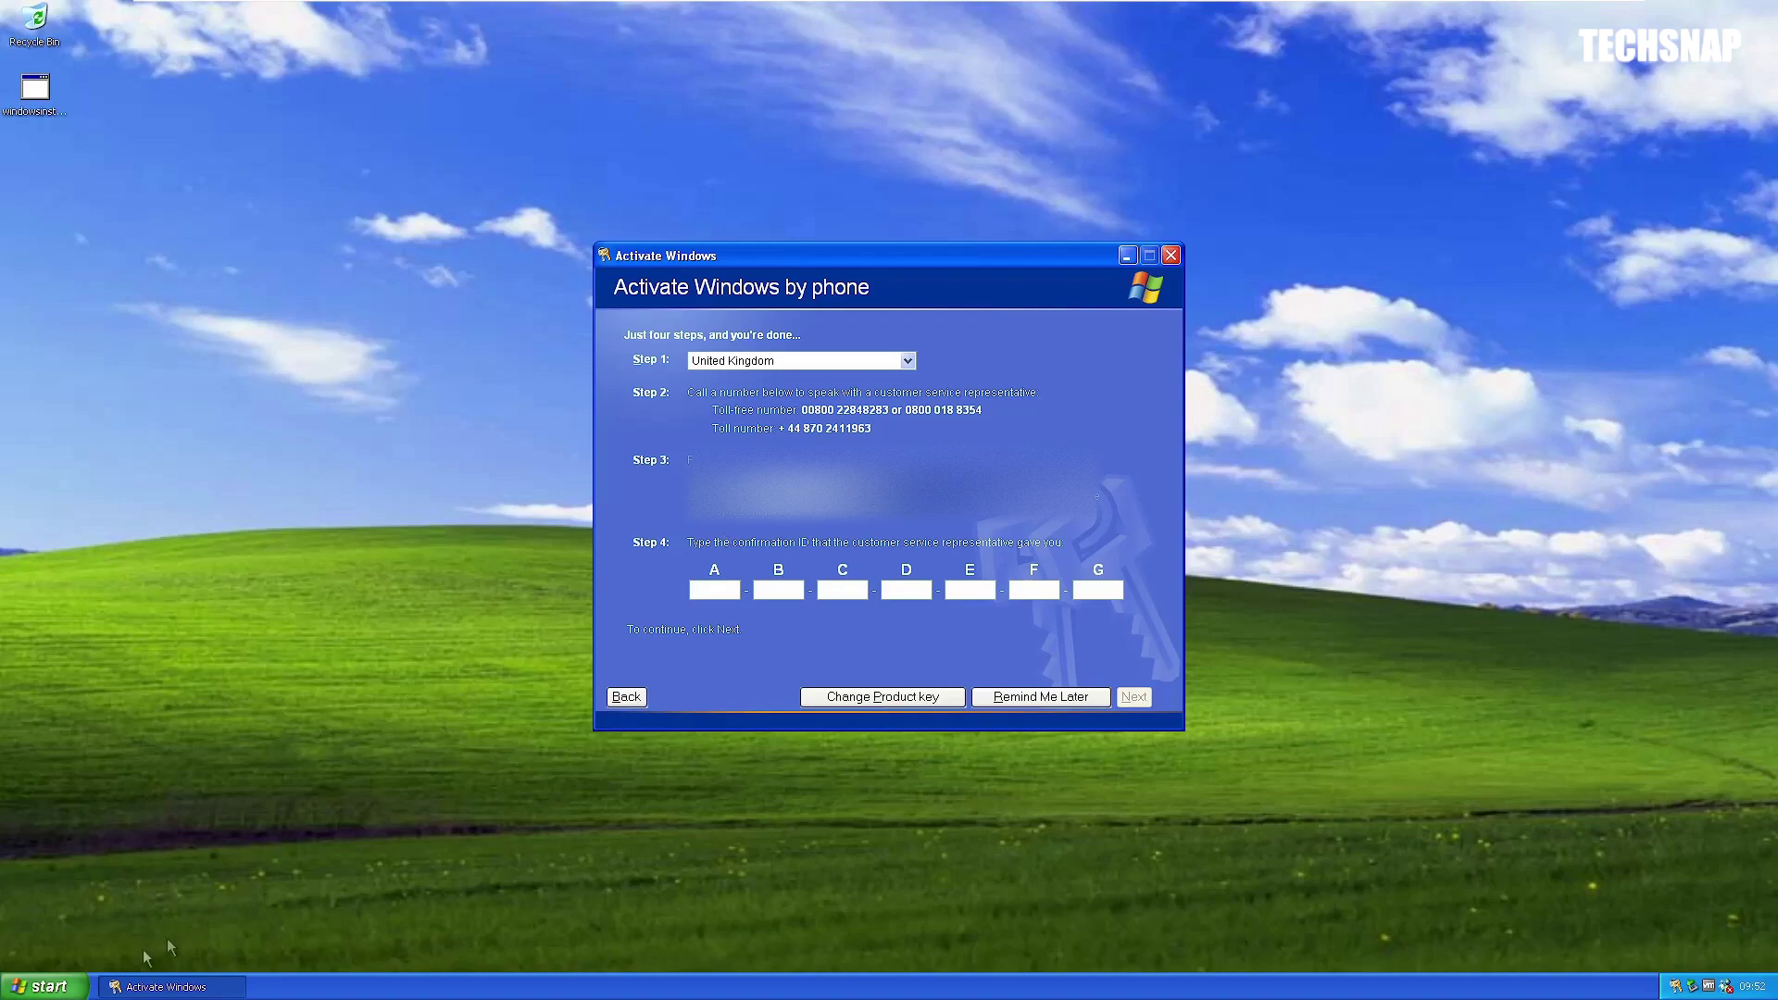
click(42, 986)
click(93, 922)
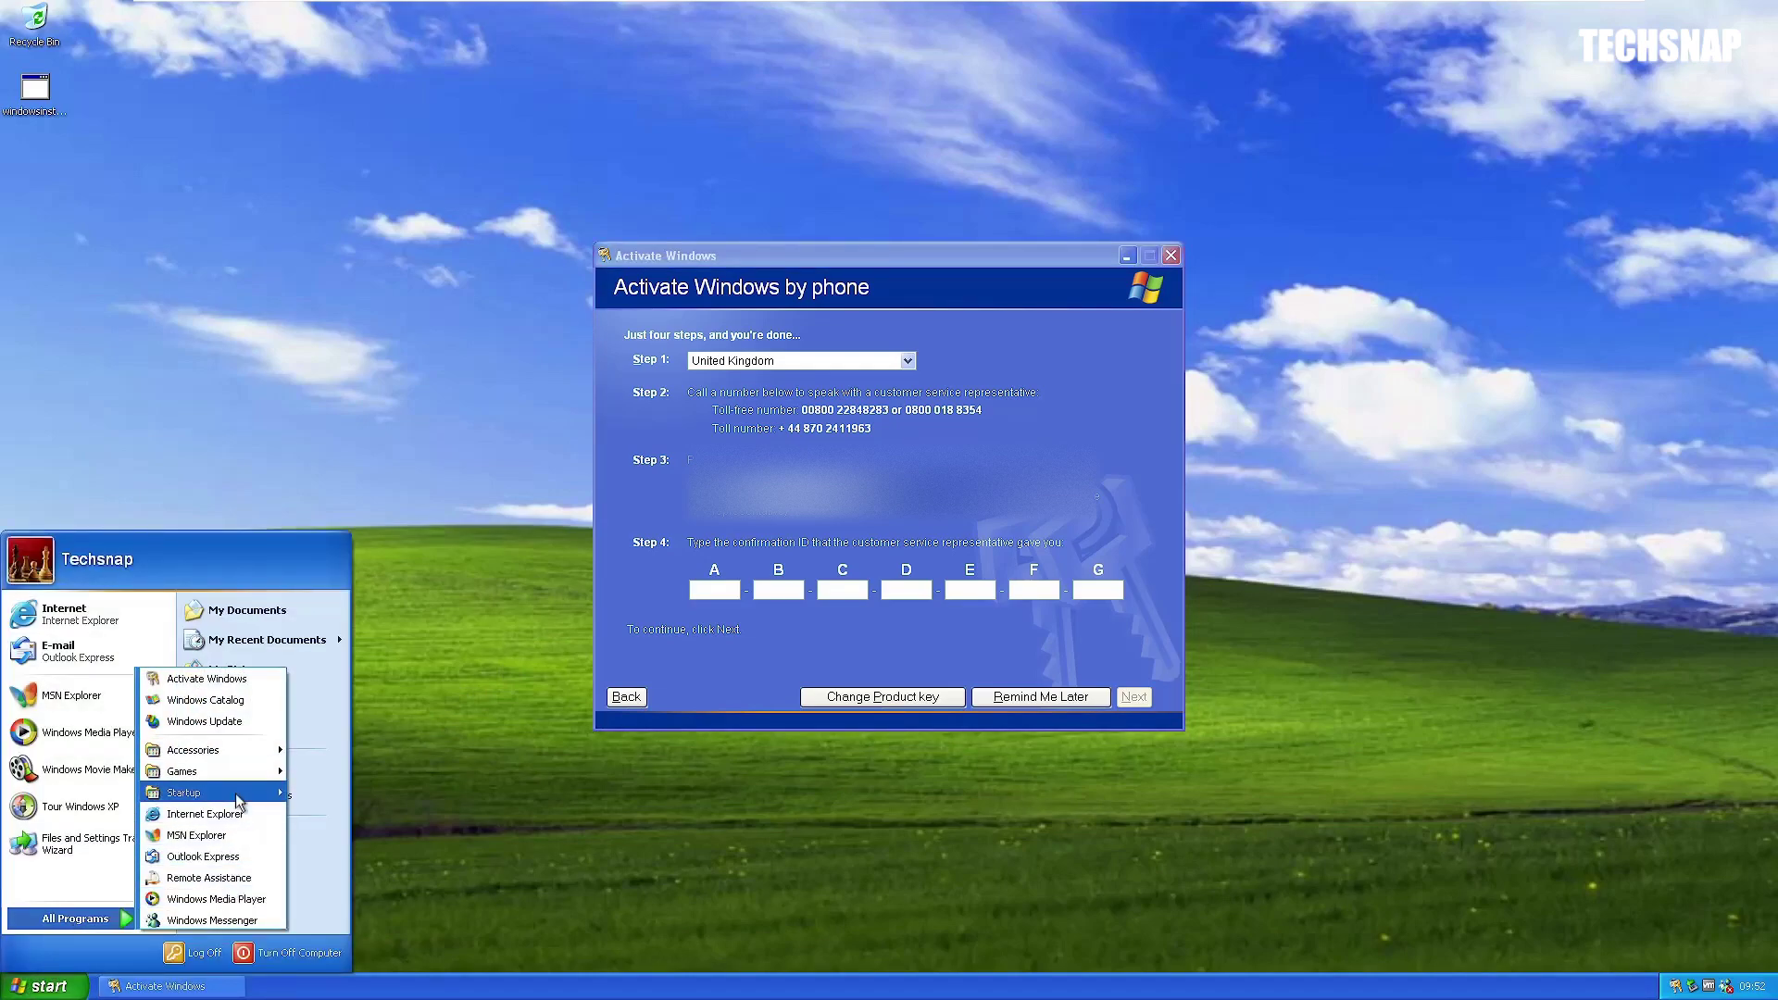
- Search all files and folders for 'get help'
click(397, 930)
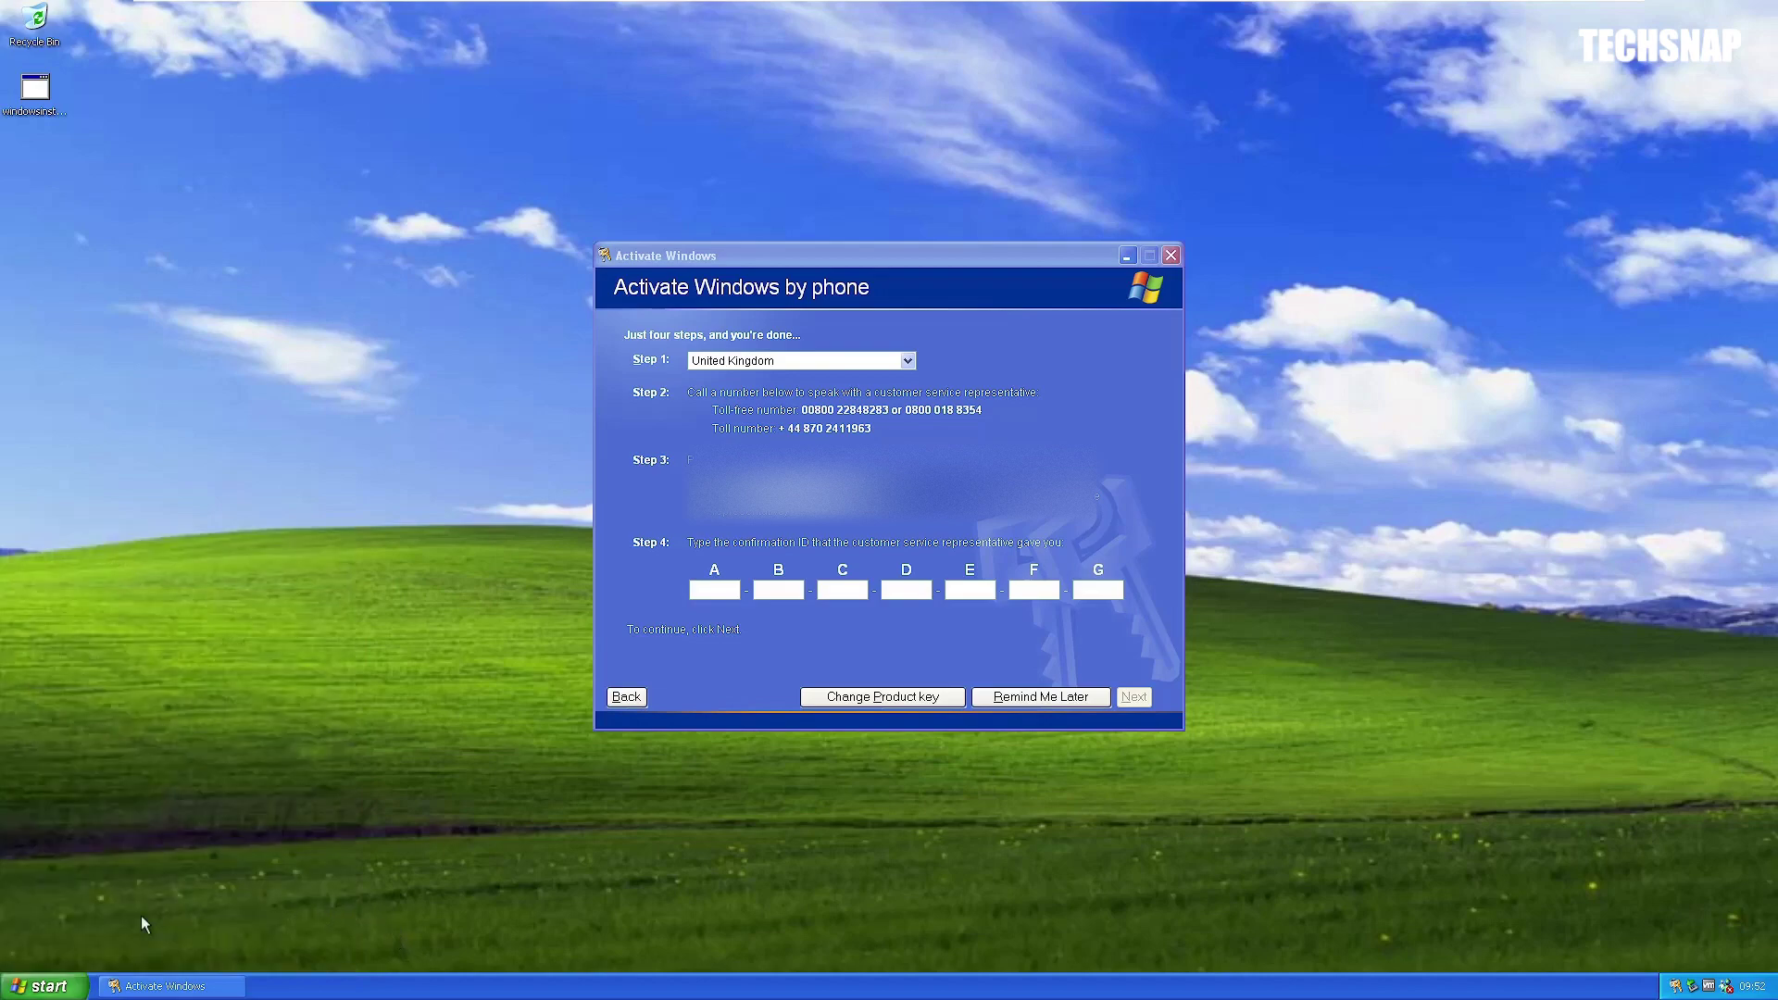
click(32, 984)
click(232, 861)
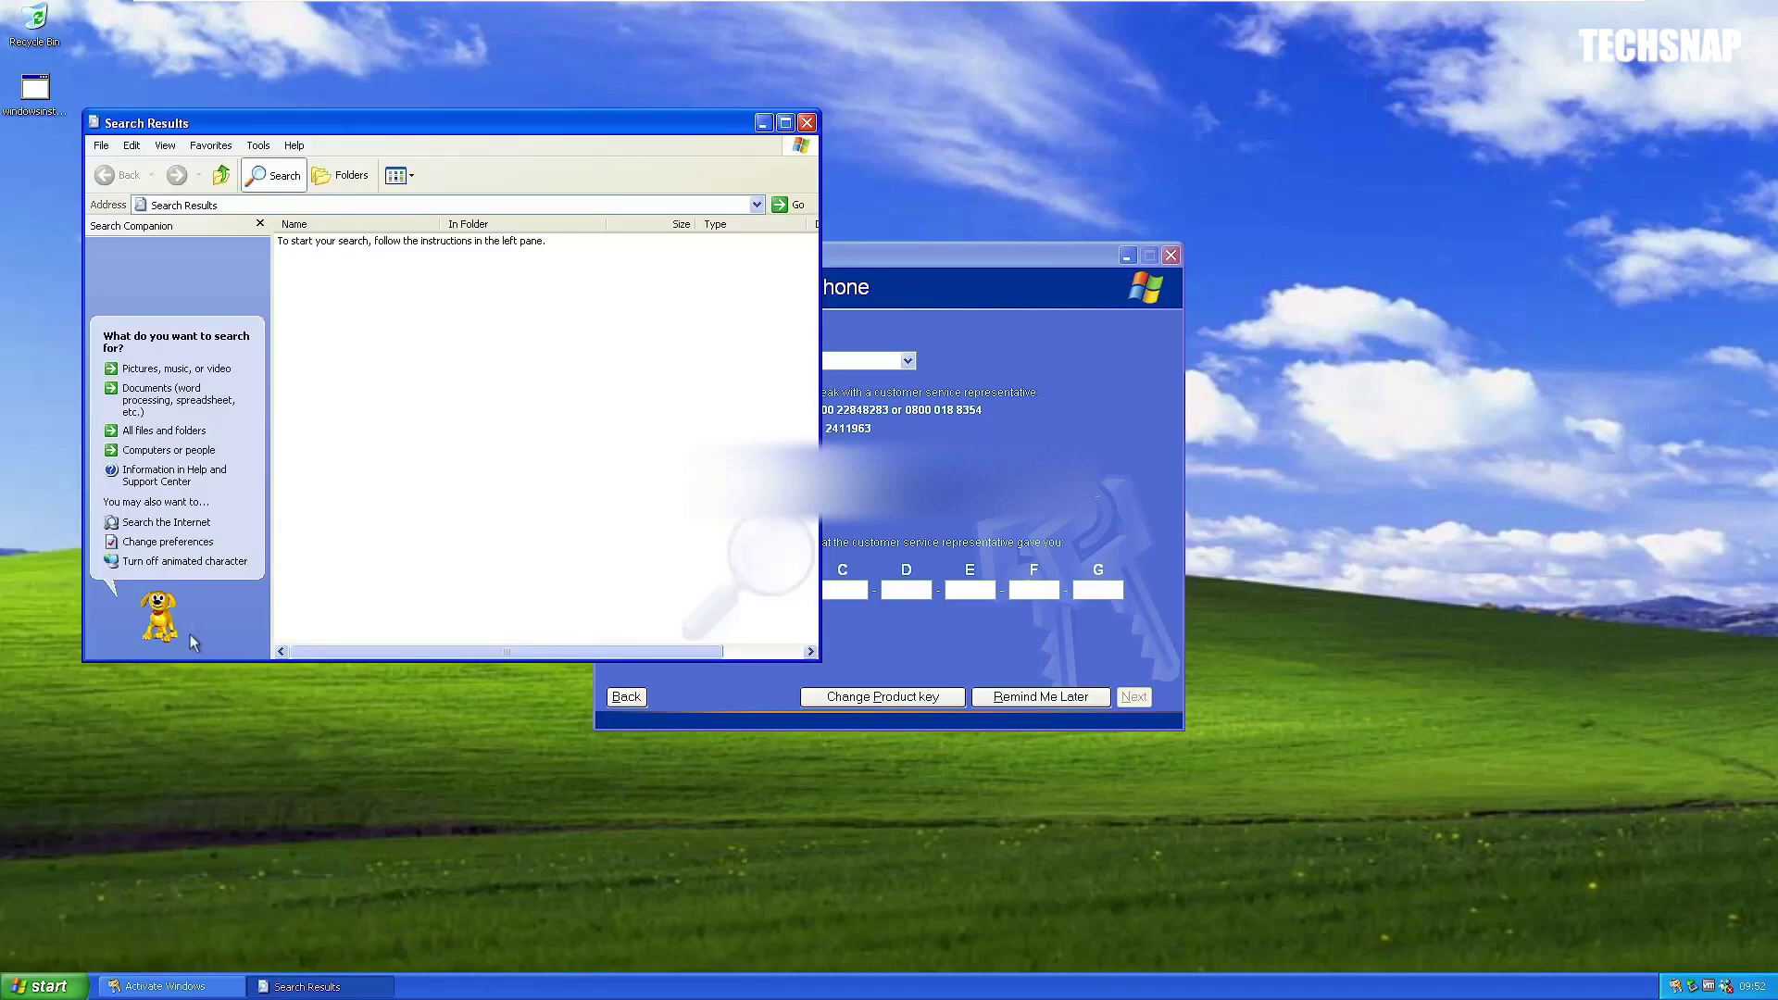
click(164, 430)
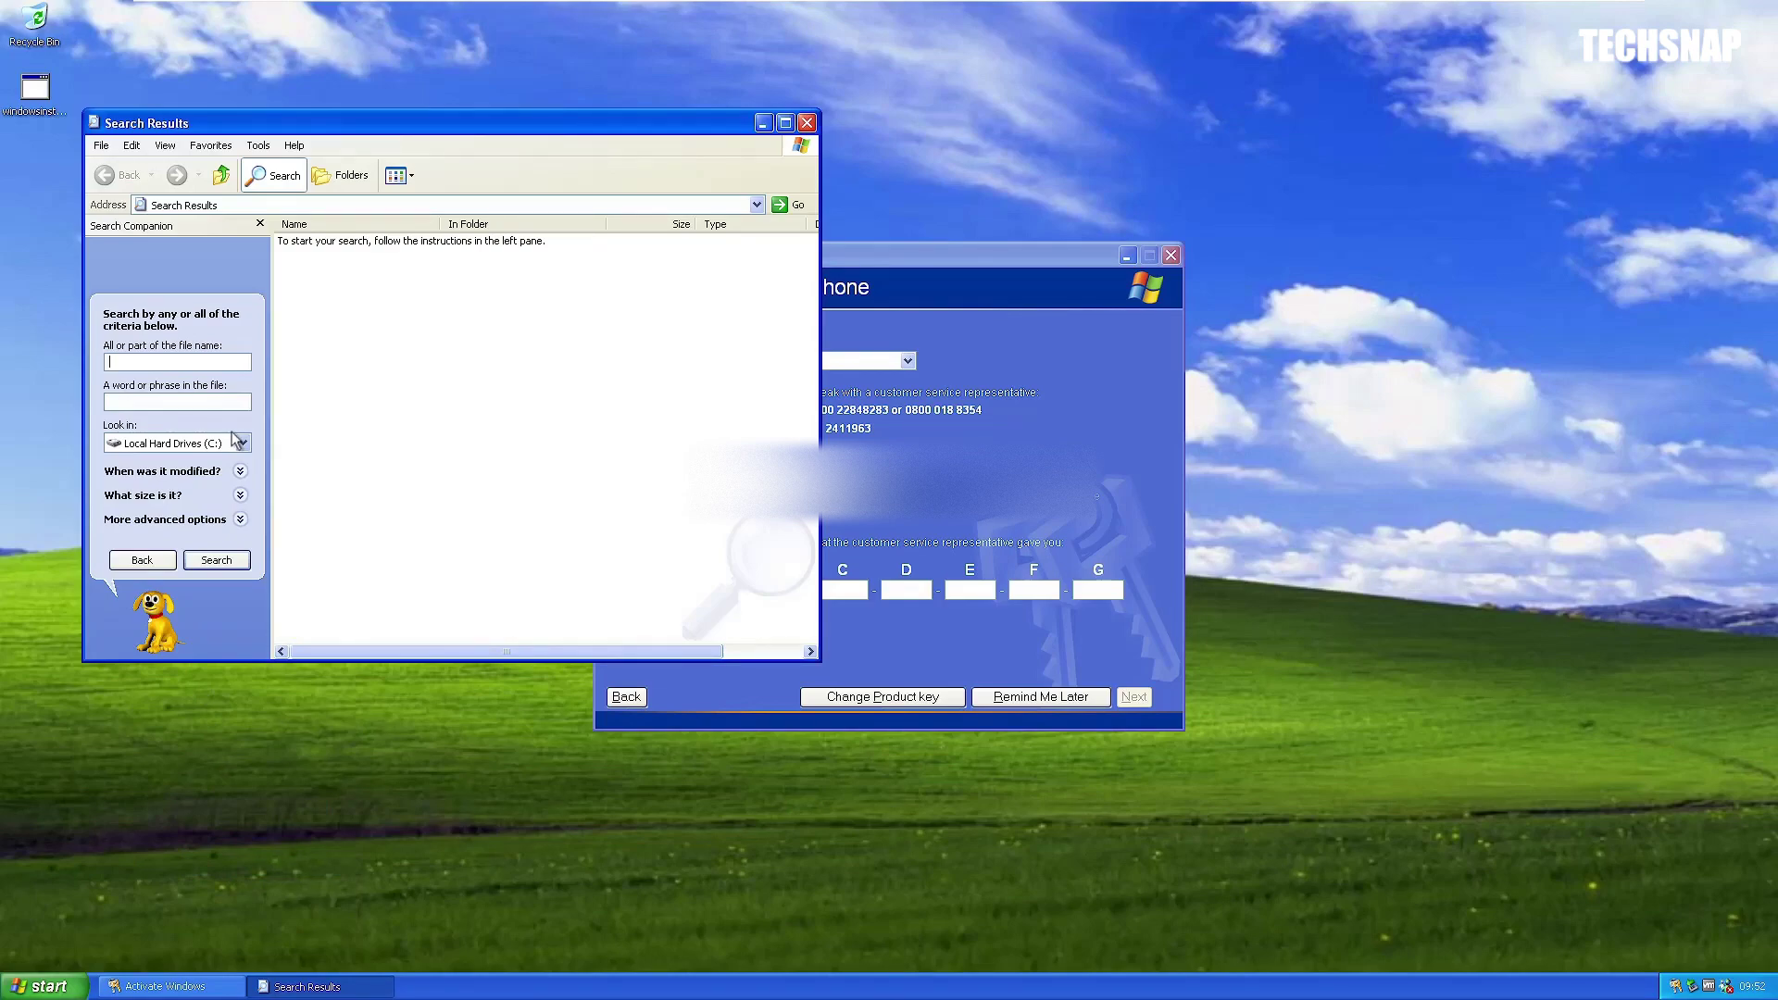
text(get help)
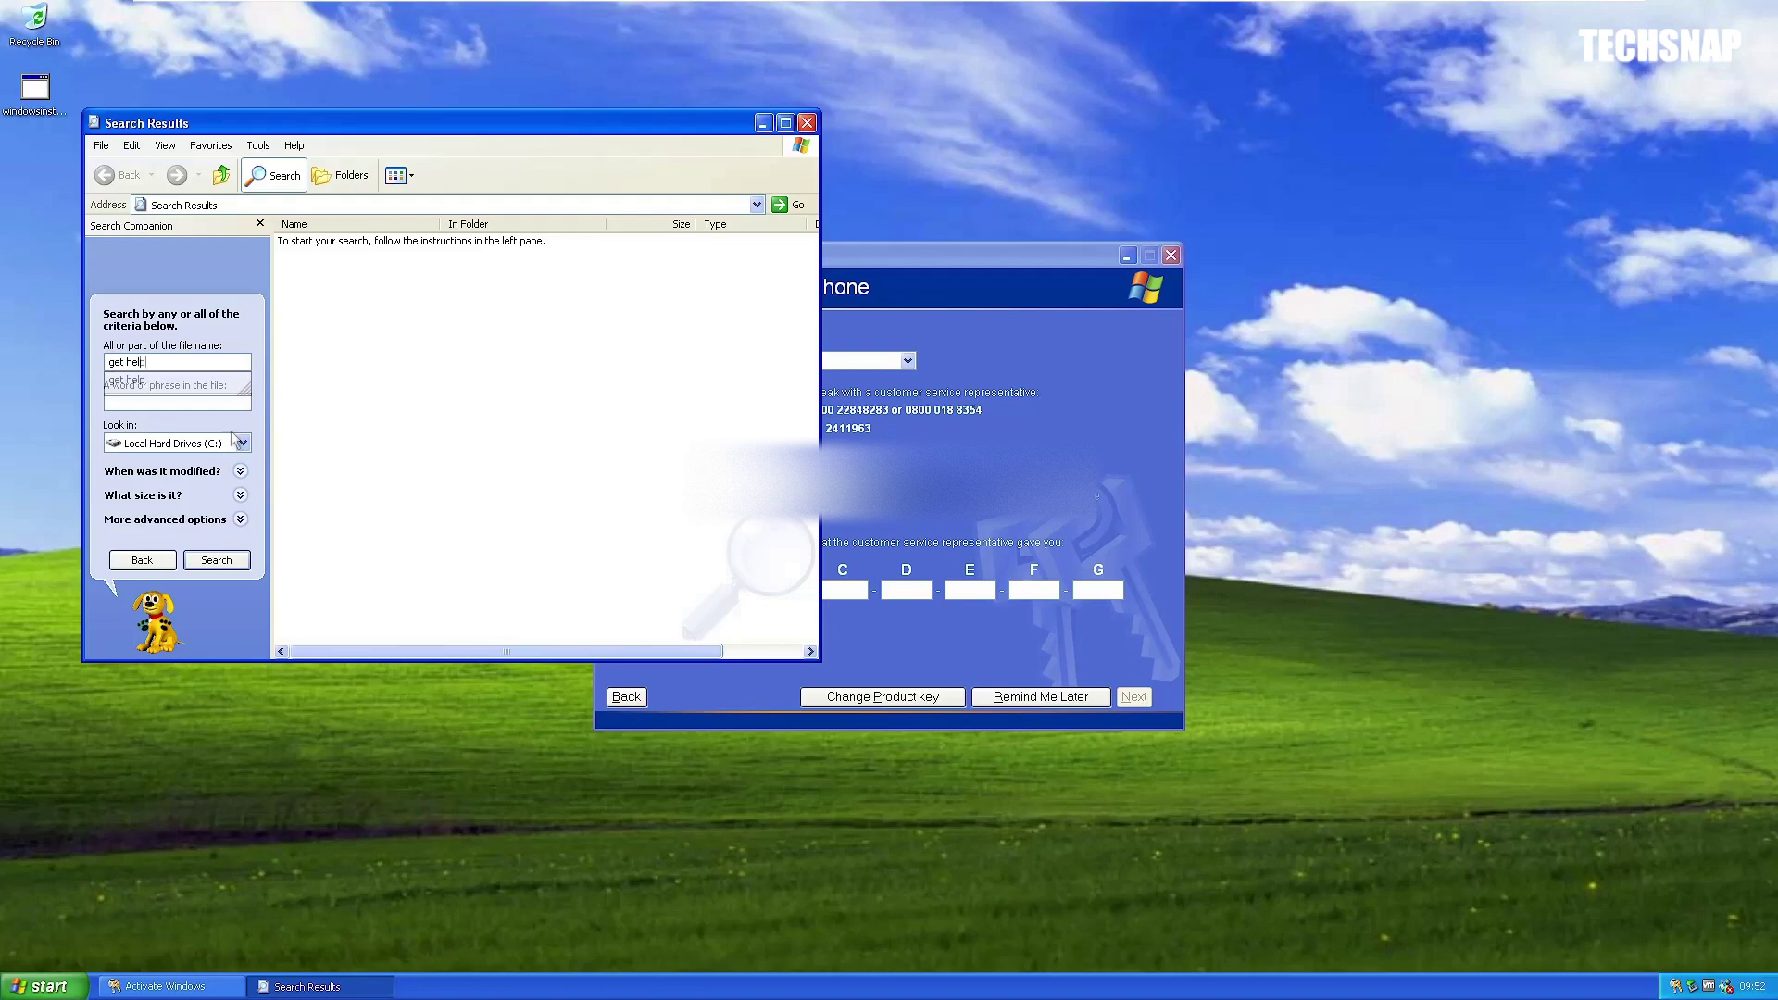
key(Return)
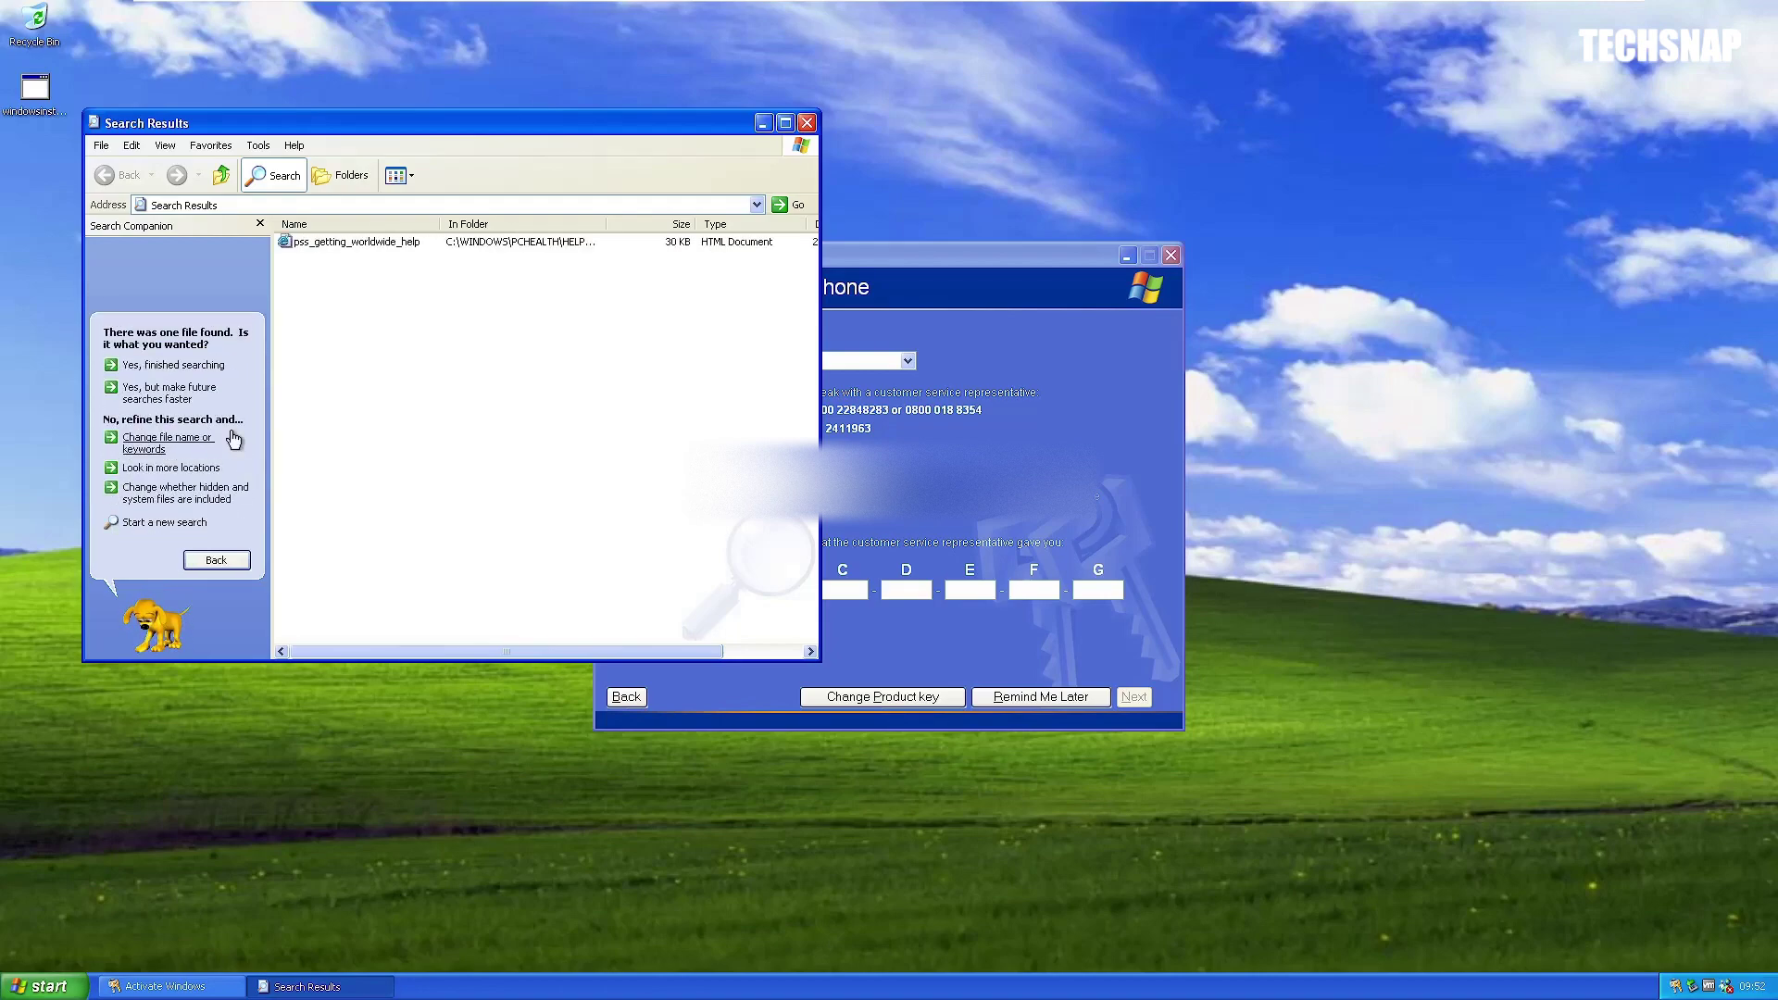
- Open pss_getting_worldwide_help, scroll through the support page, then close it and the search results
double_click(375, 242)
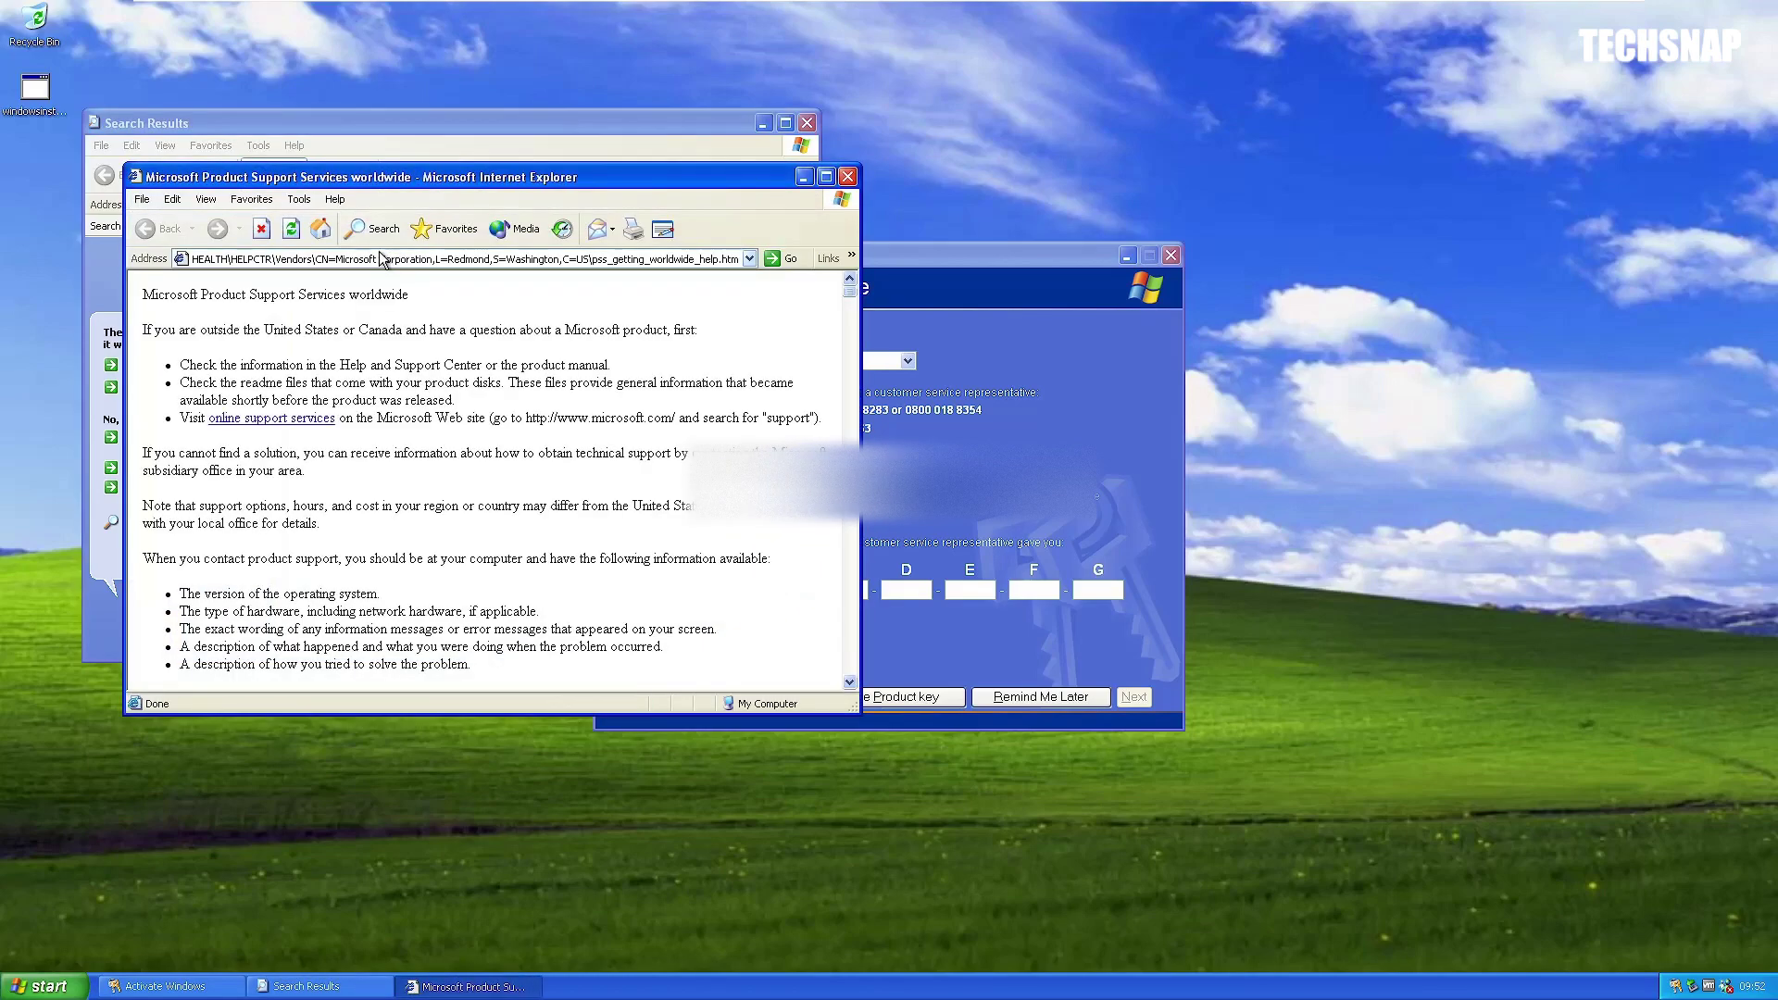
scroll(488, 473, down, 15)
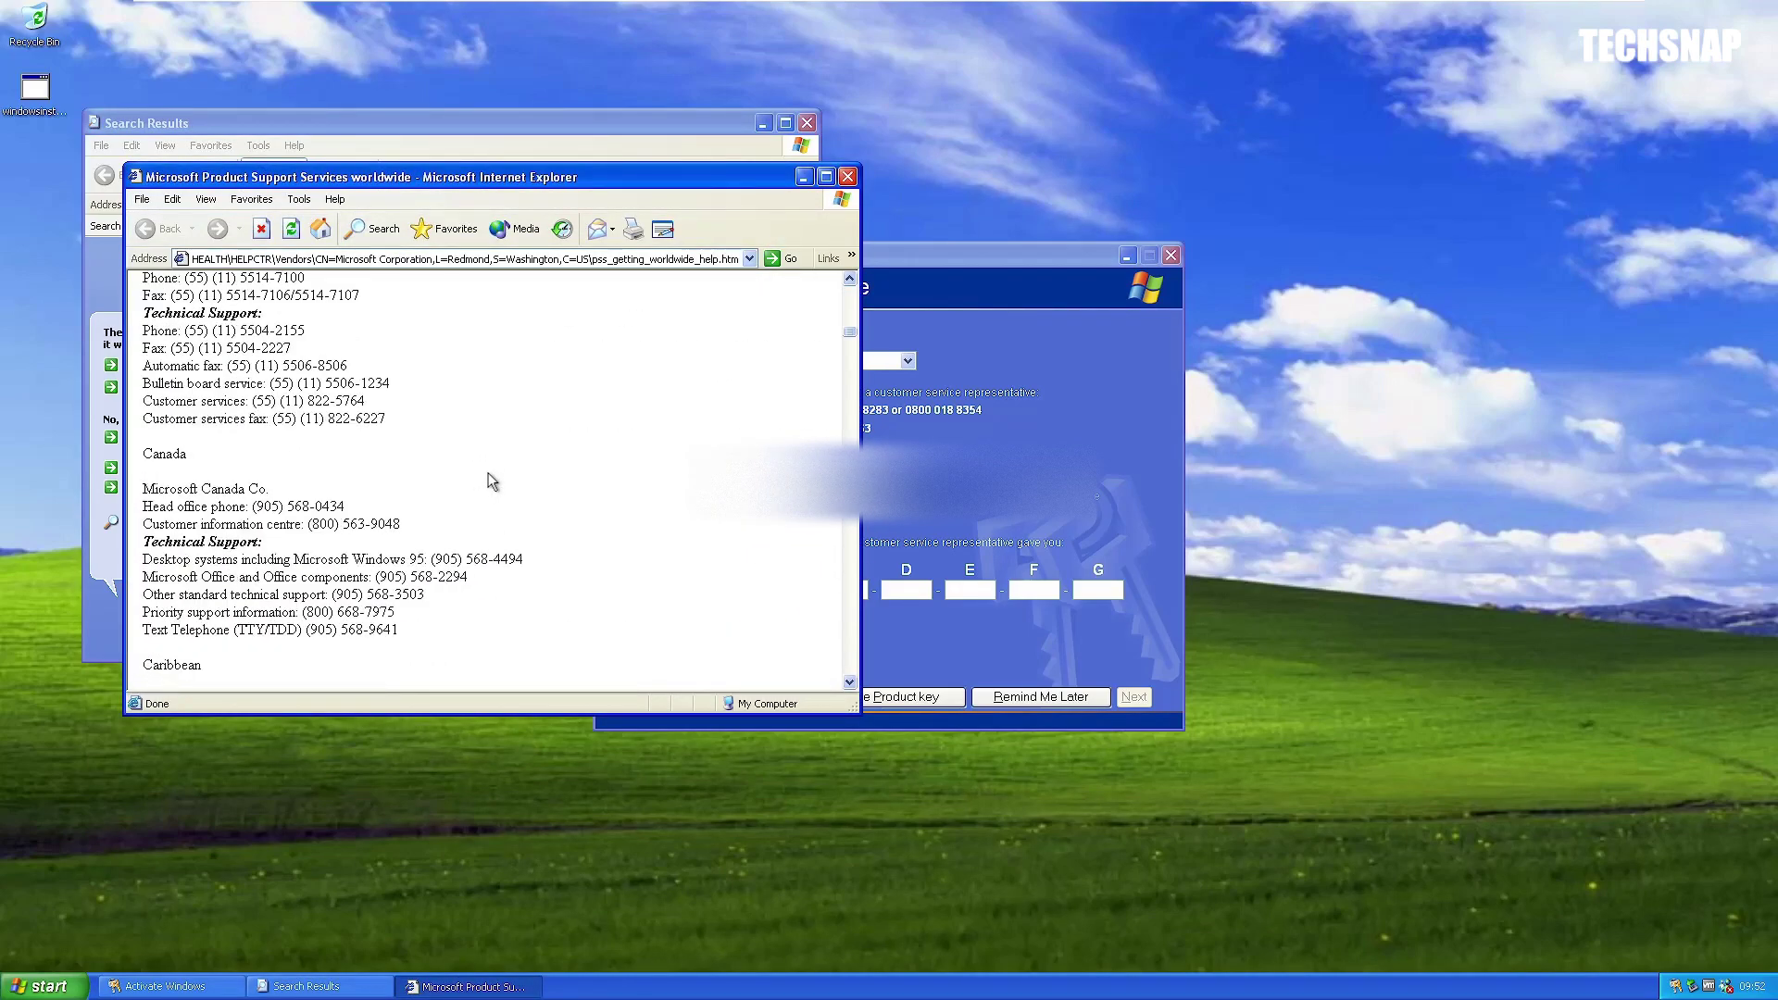
scroll(487, 477, down, 20)
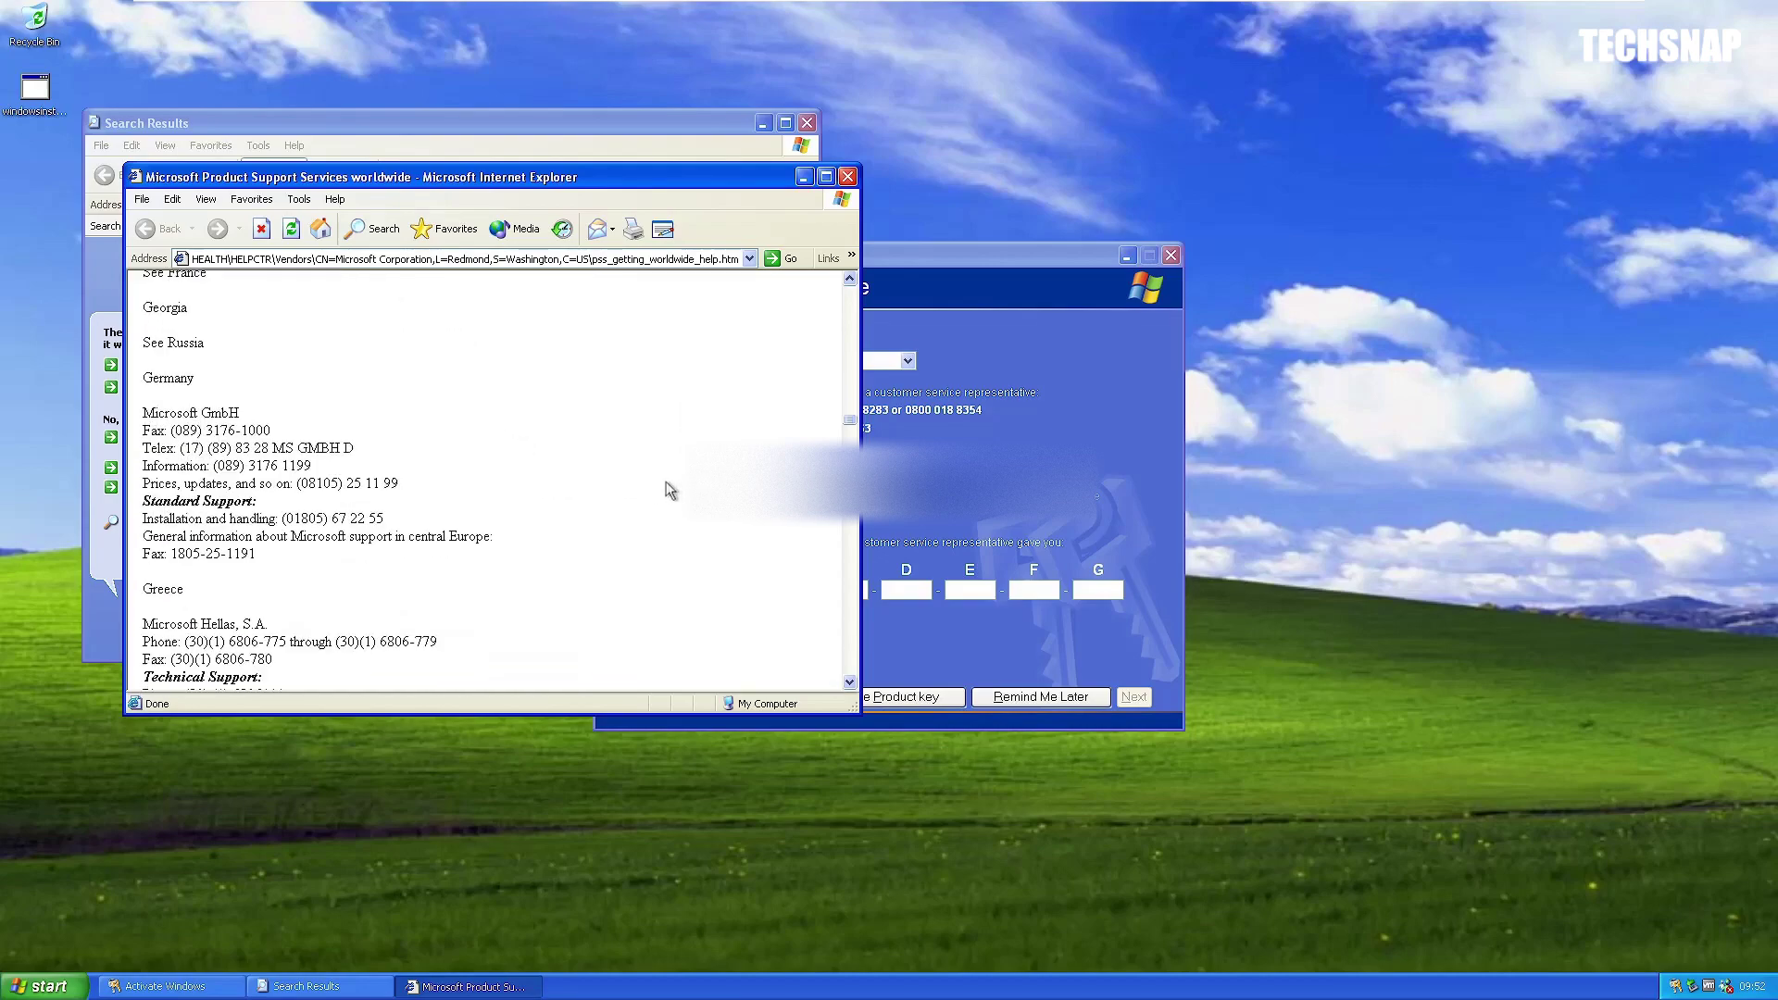
scroll(666, 482, down, 10)
drag(850, 443, 831, 679)
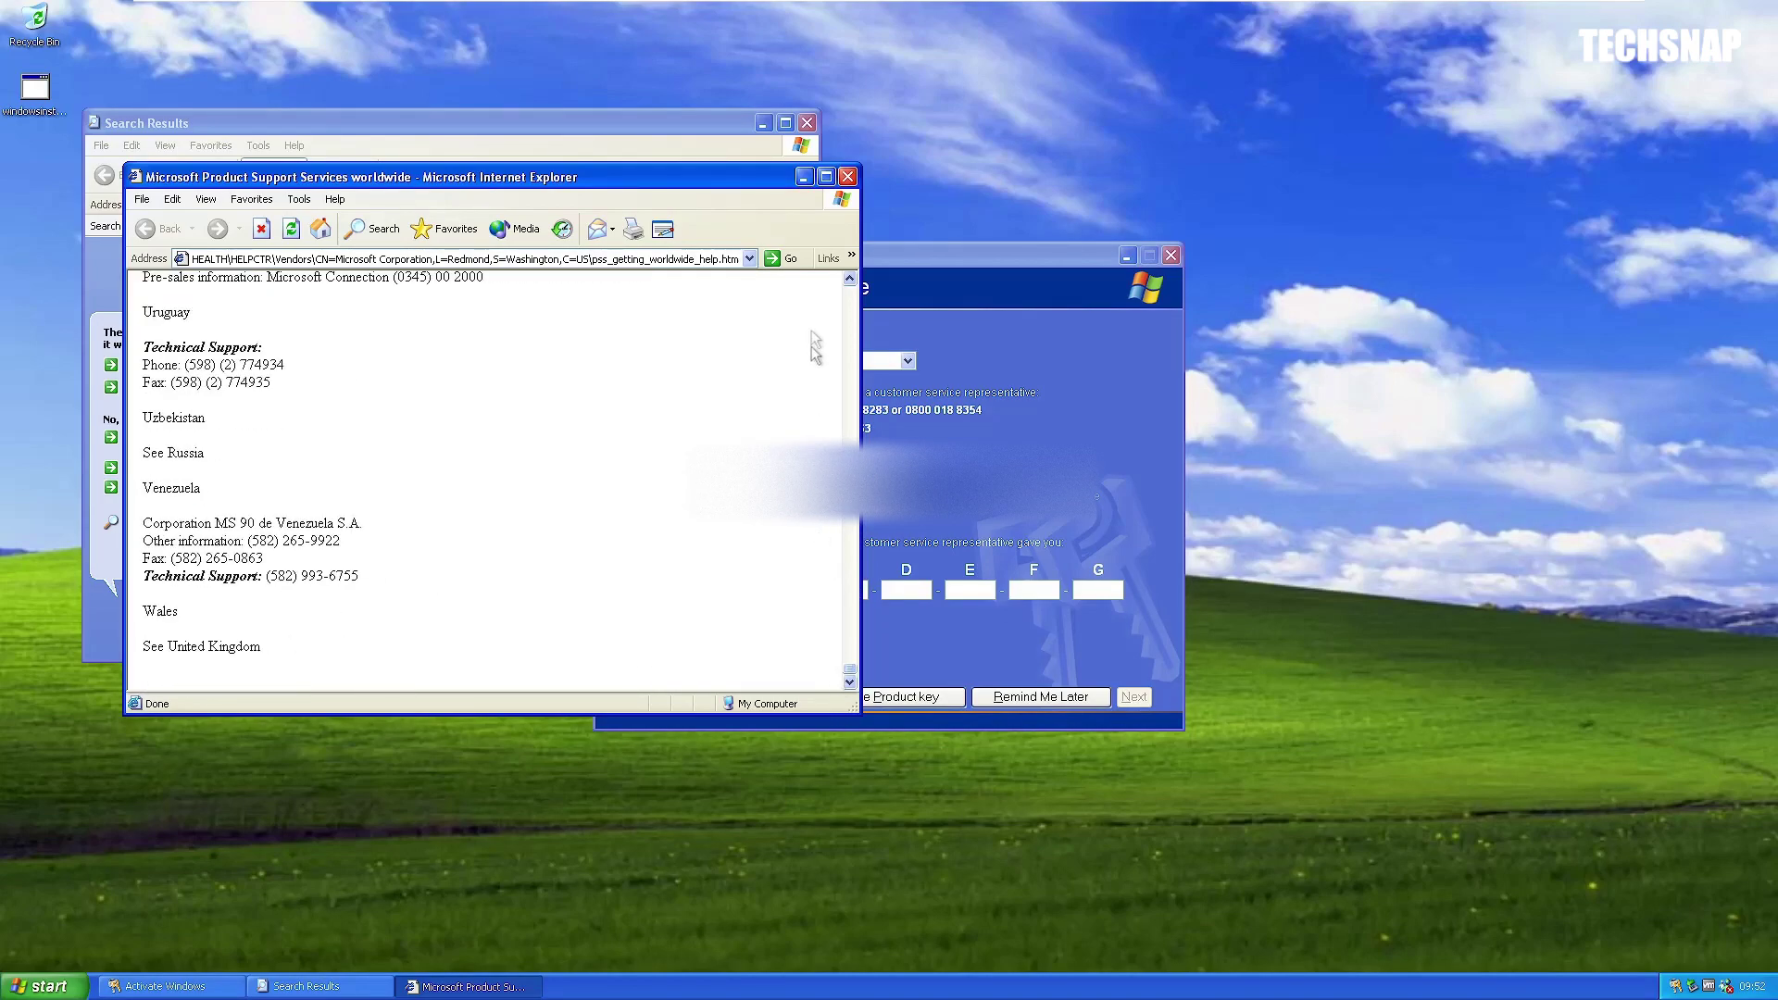
click(847, 176)
click(807, 123)
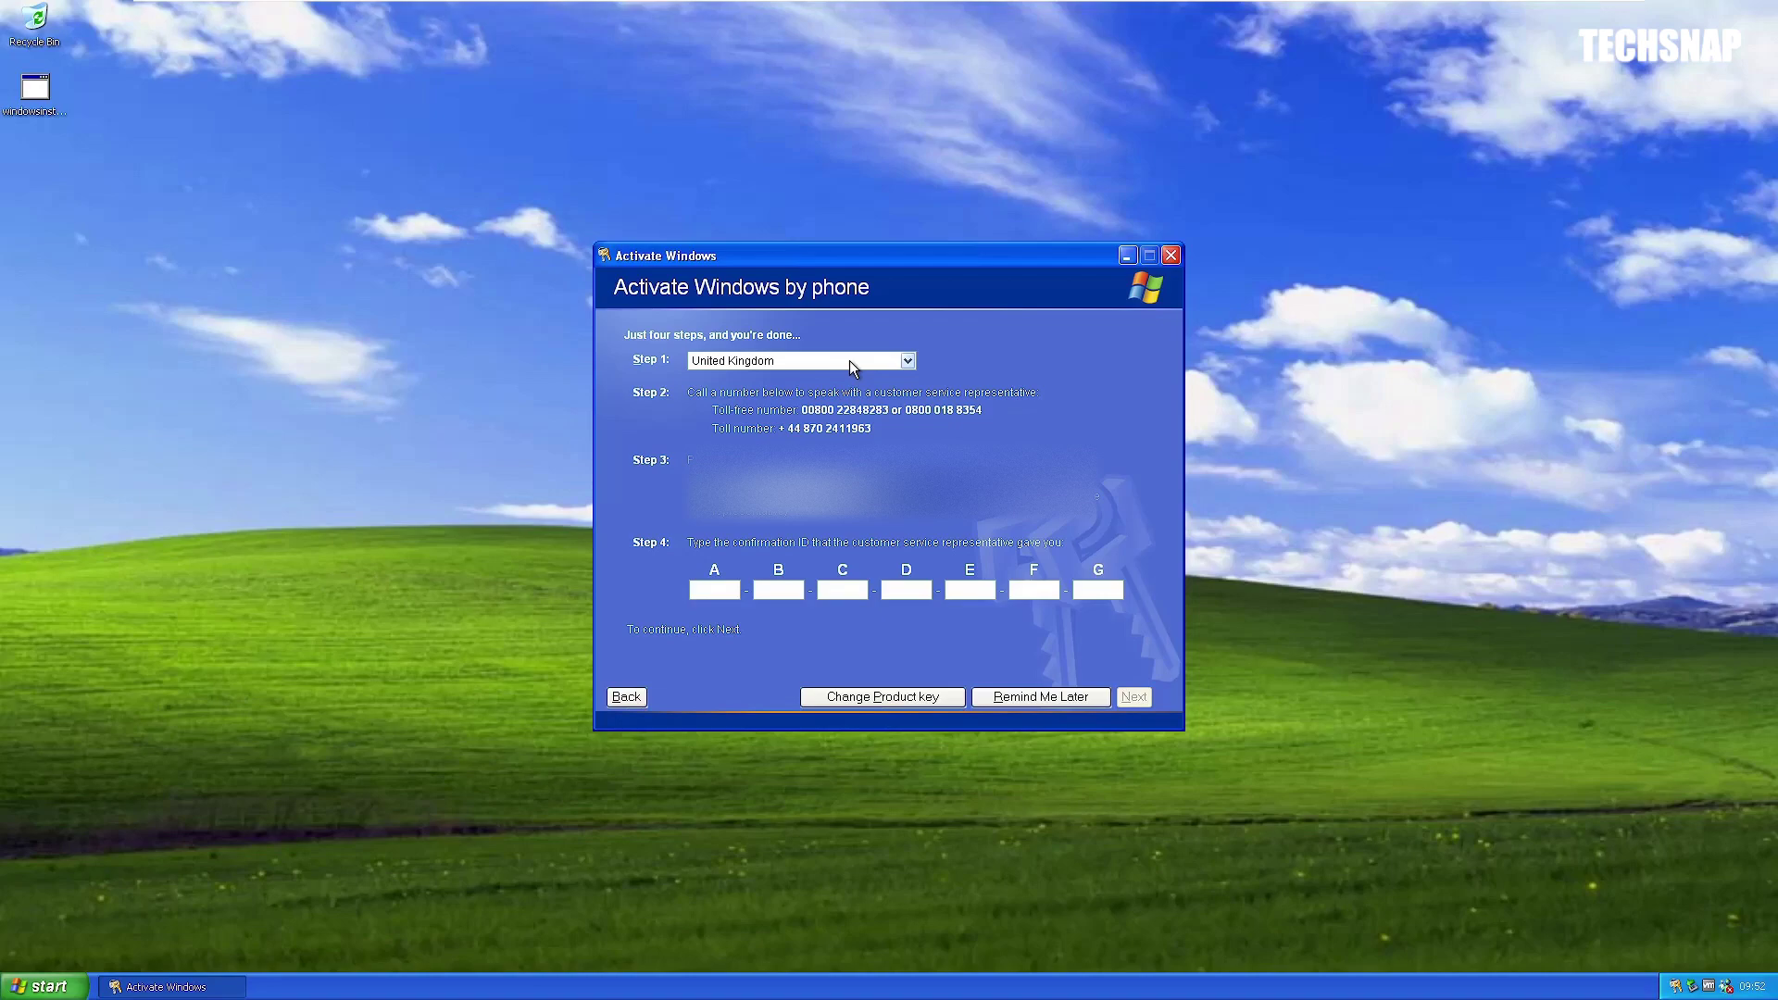
- Open the Control Panel and switch it to Classic View
click(45, 986)
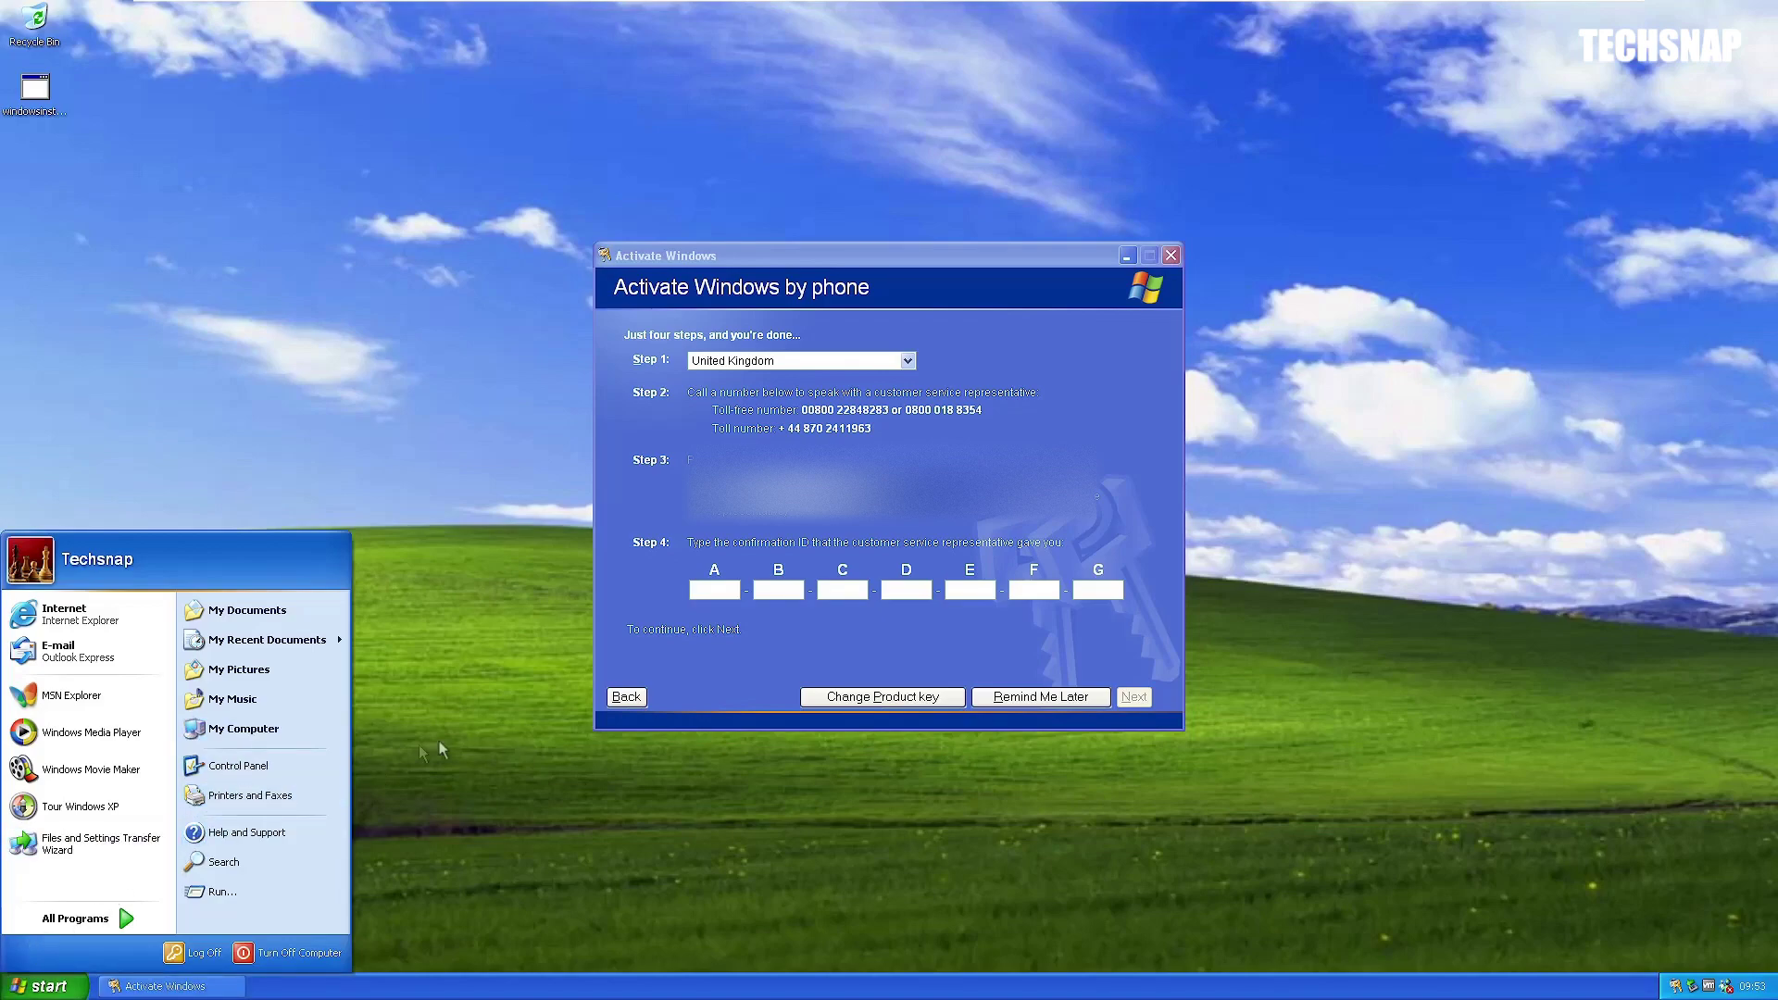
click(238, 766)
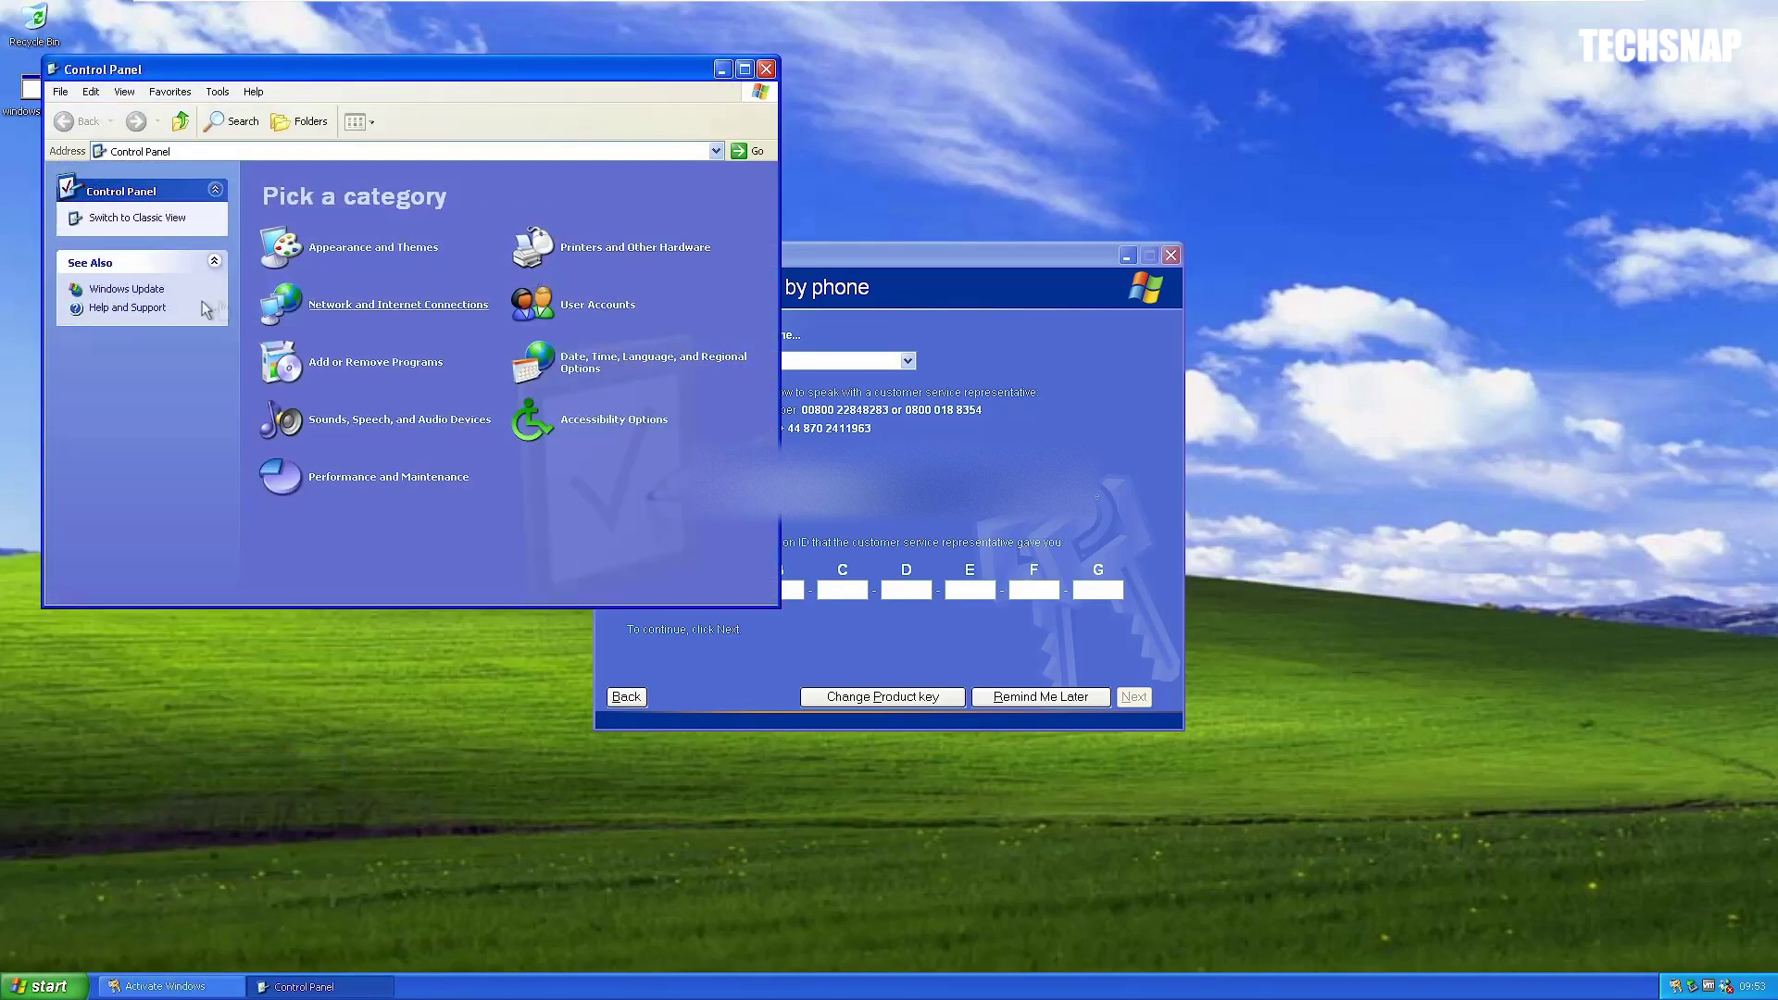
click(172, 220)
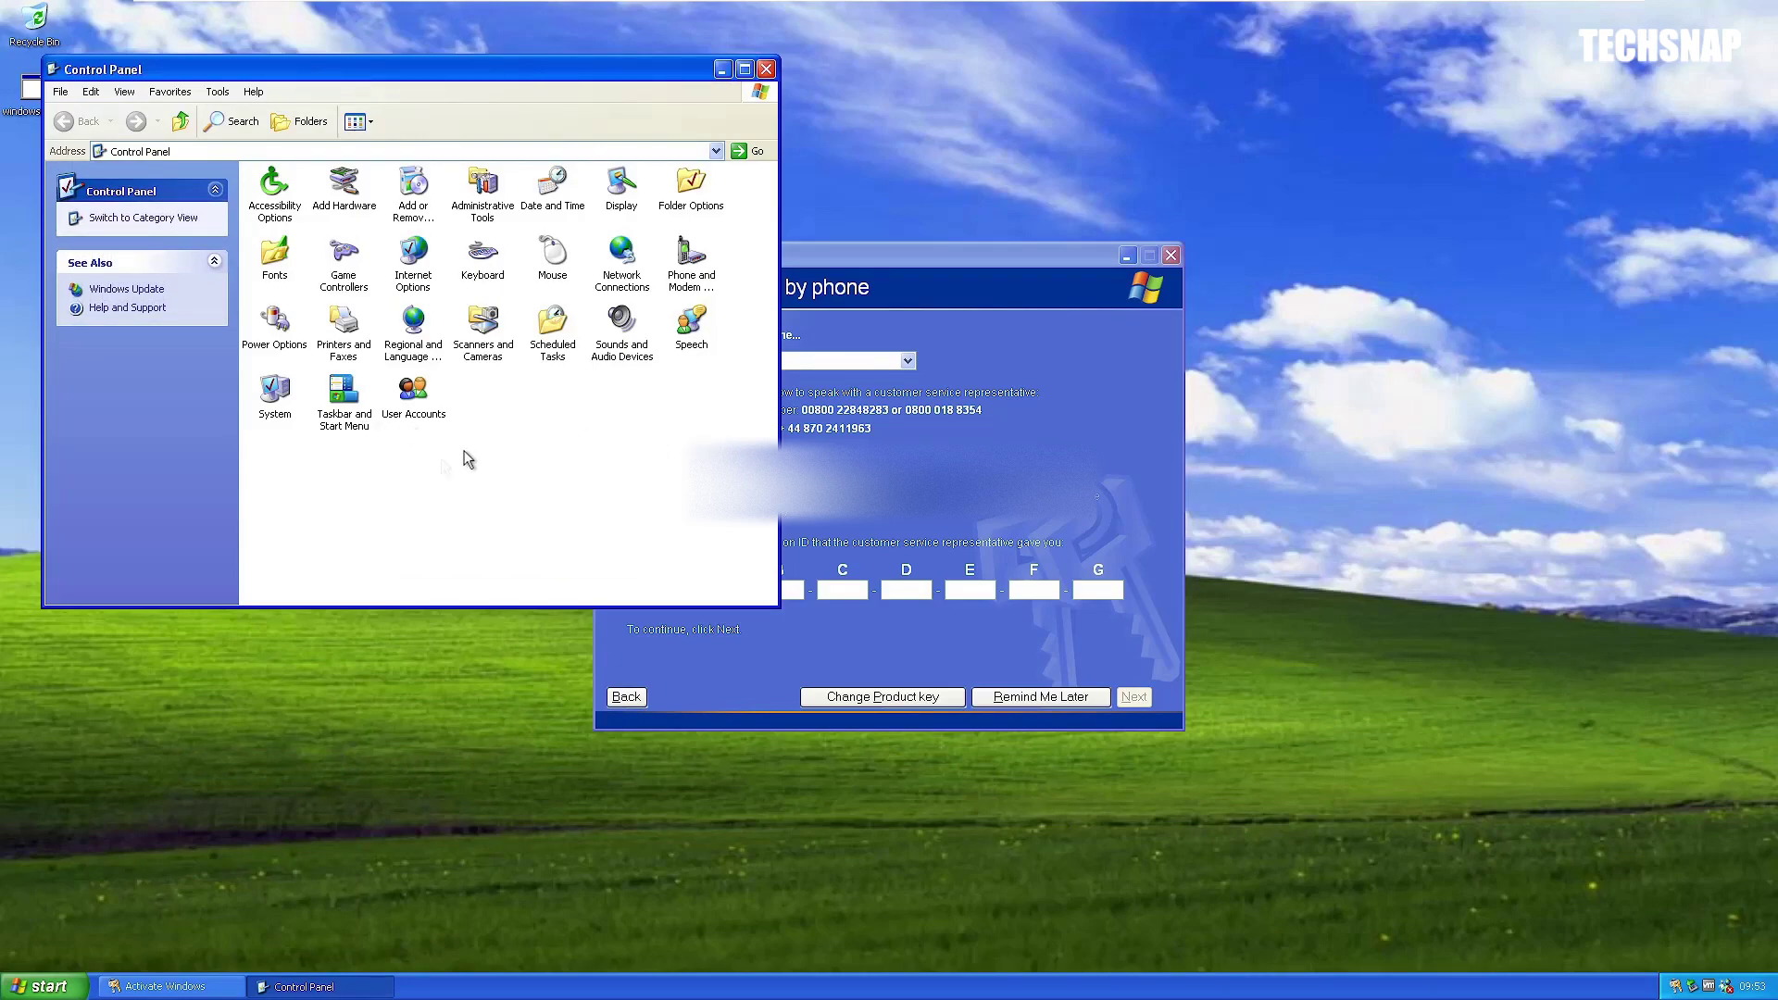
- In the Activate Windows wizard, postpone activation with Remind Me Later
click(989, 566)
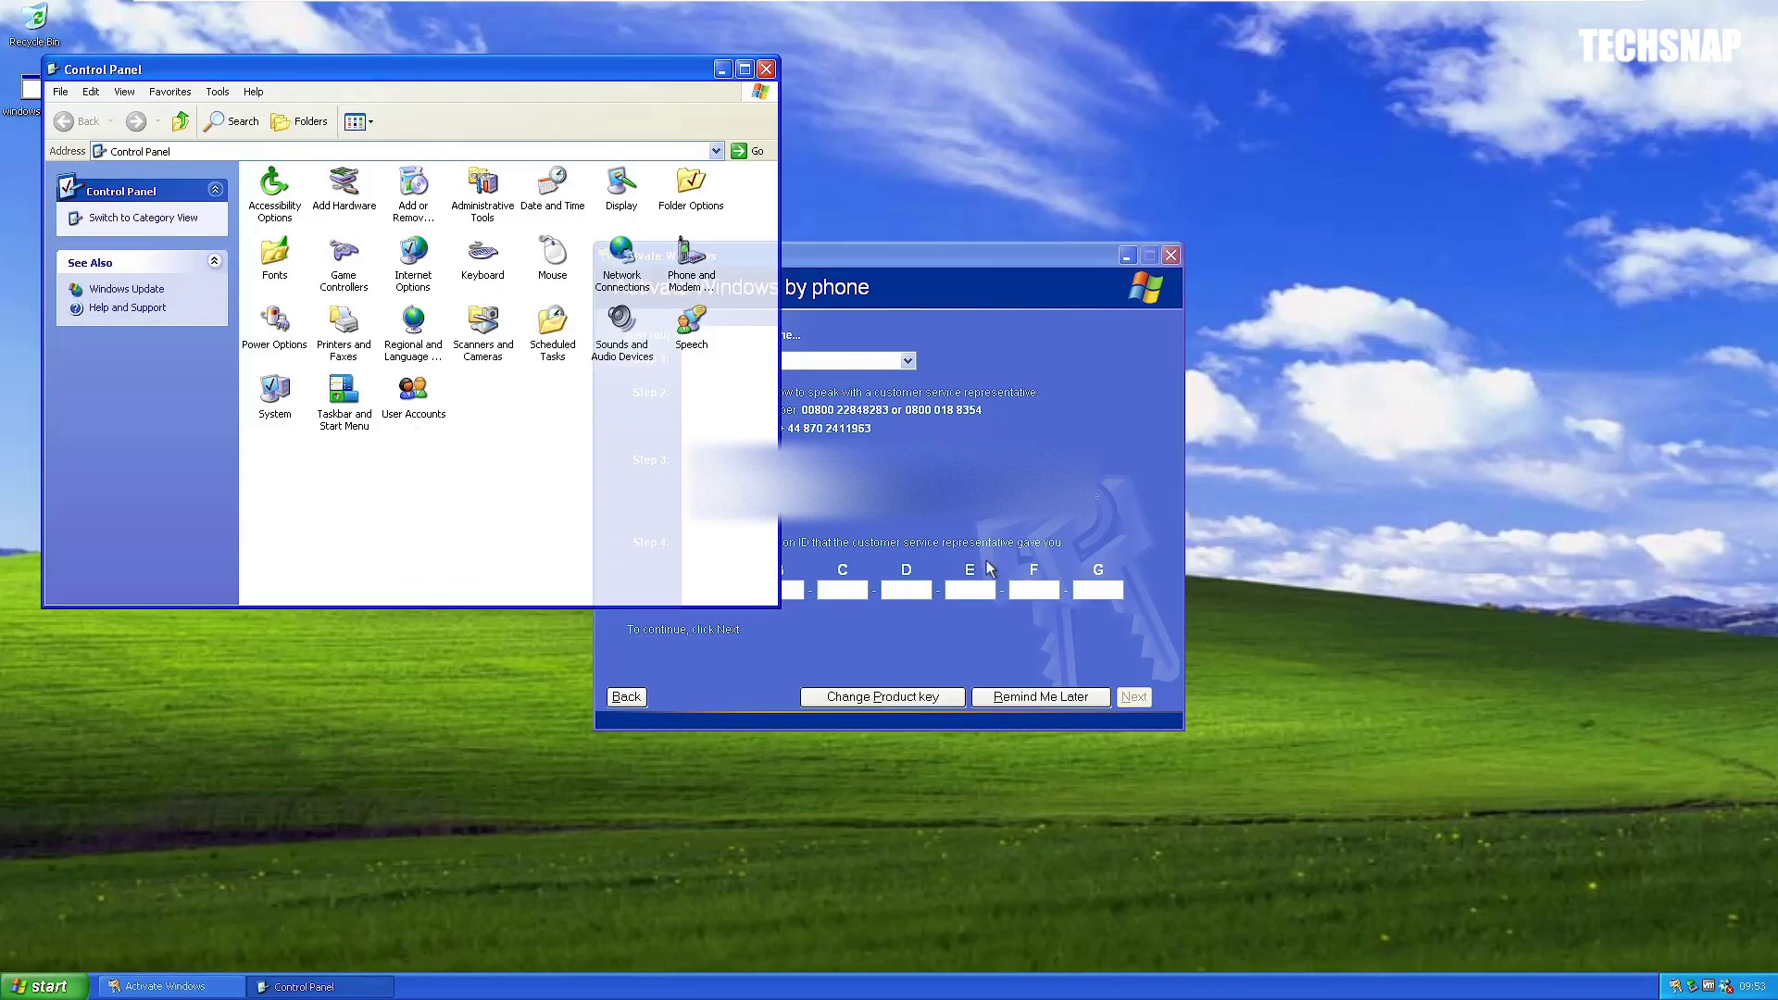
click(942, 697)
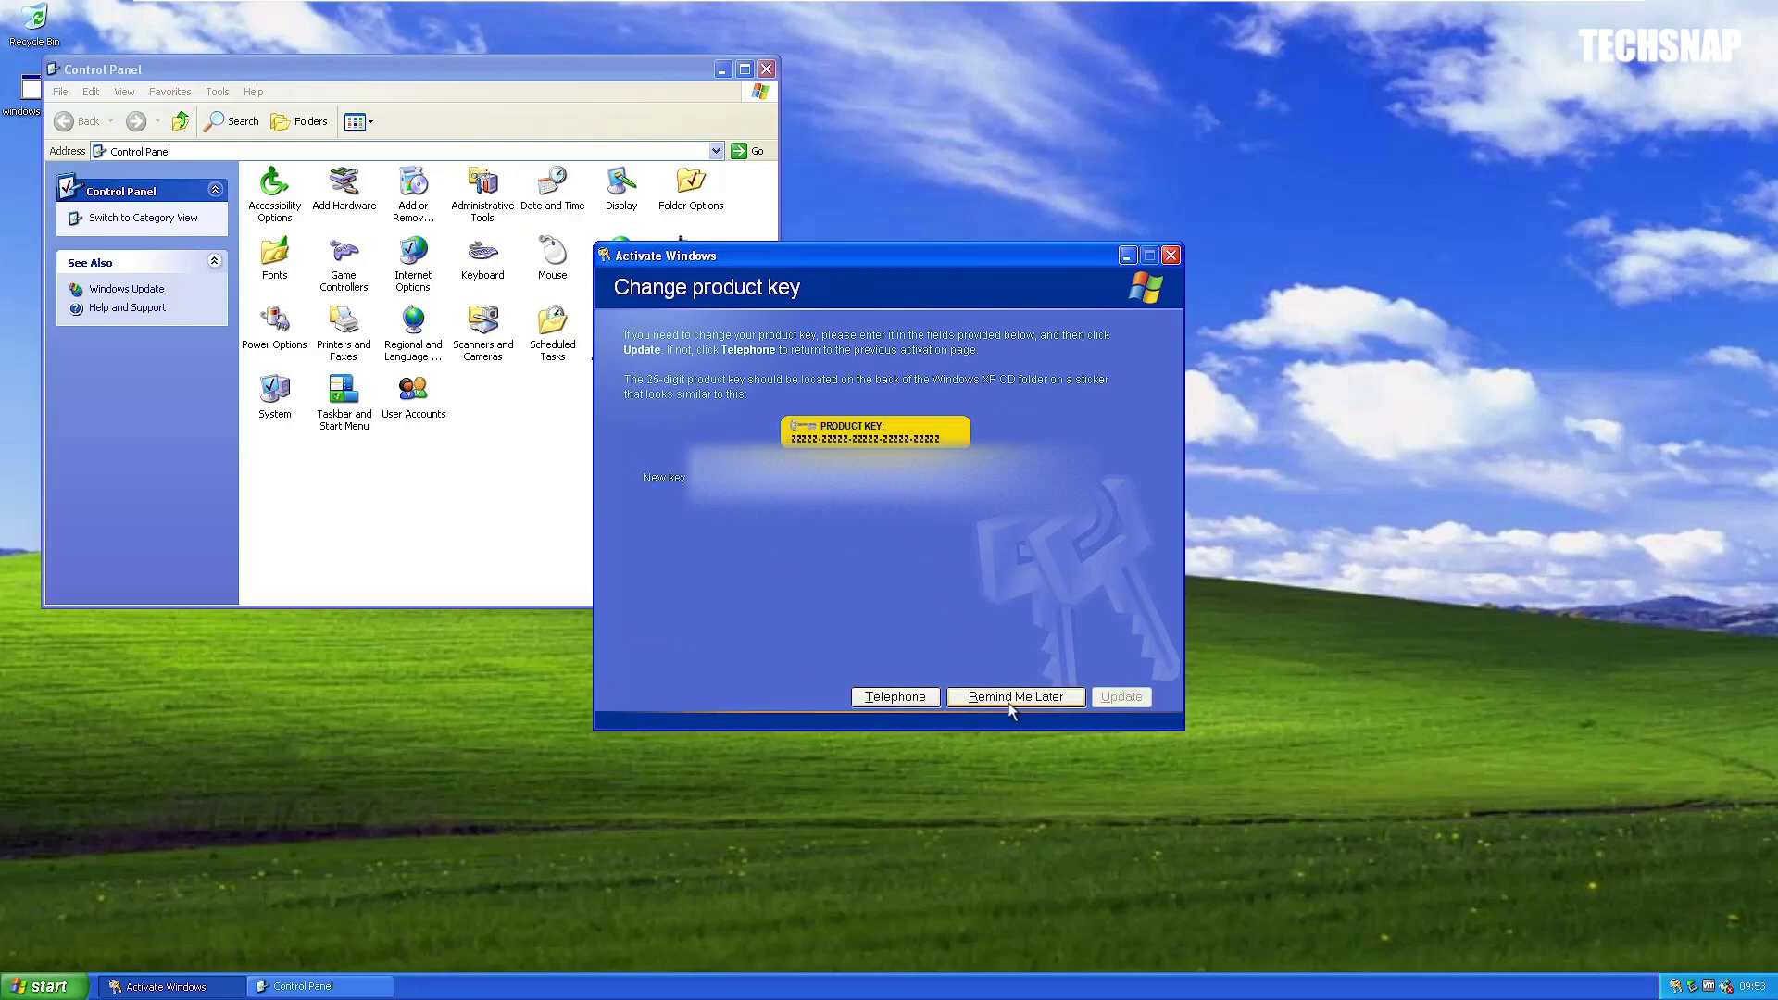
click(984, 703)
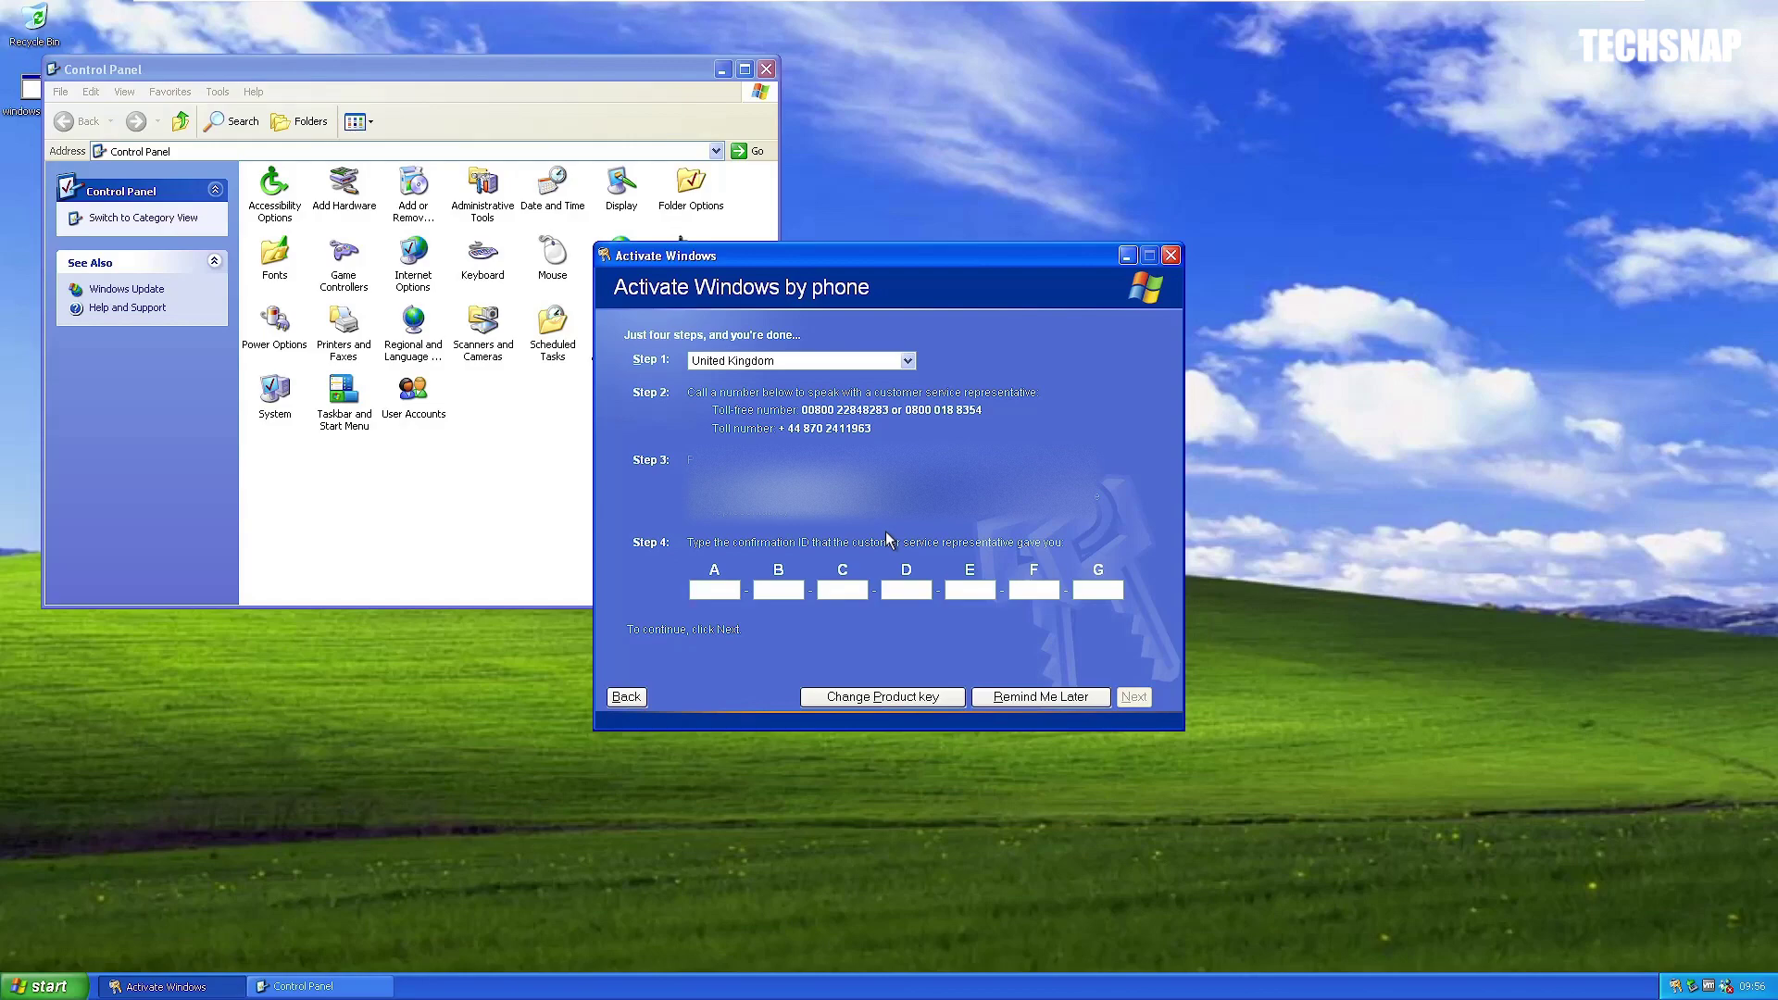
- Close the activation wizard and the Control Panel window
click(1171, 255)
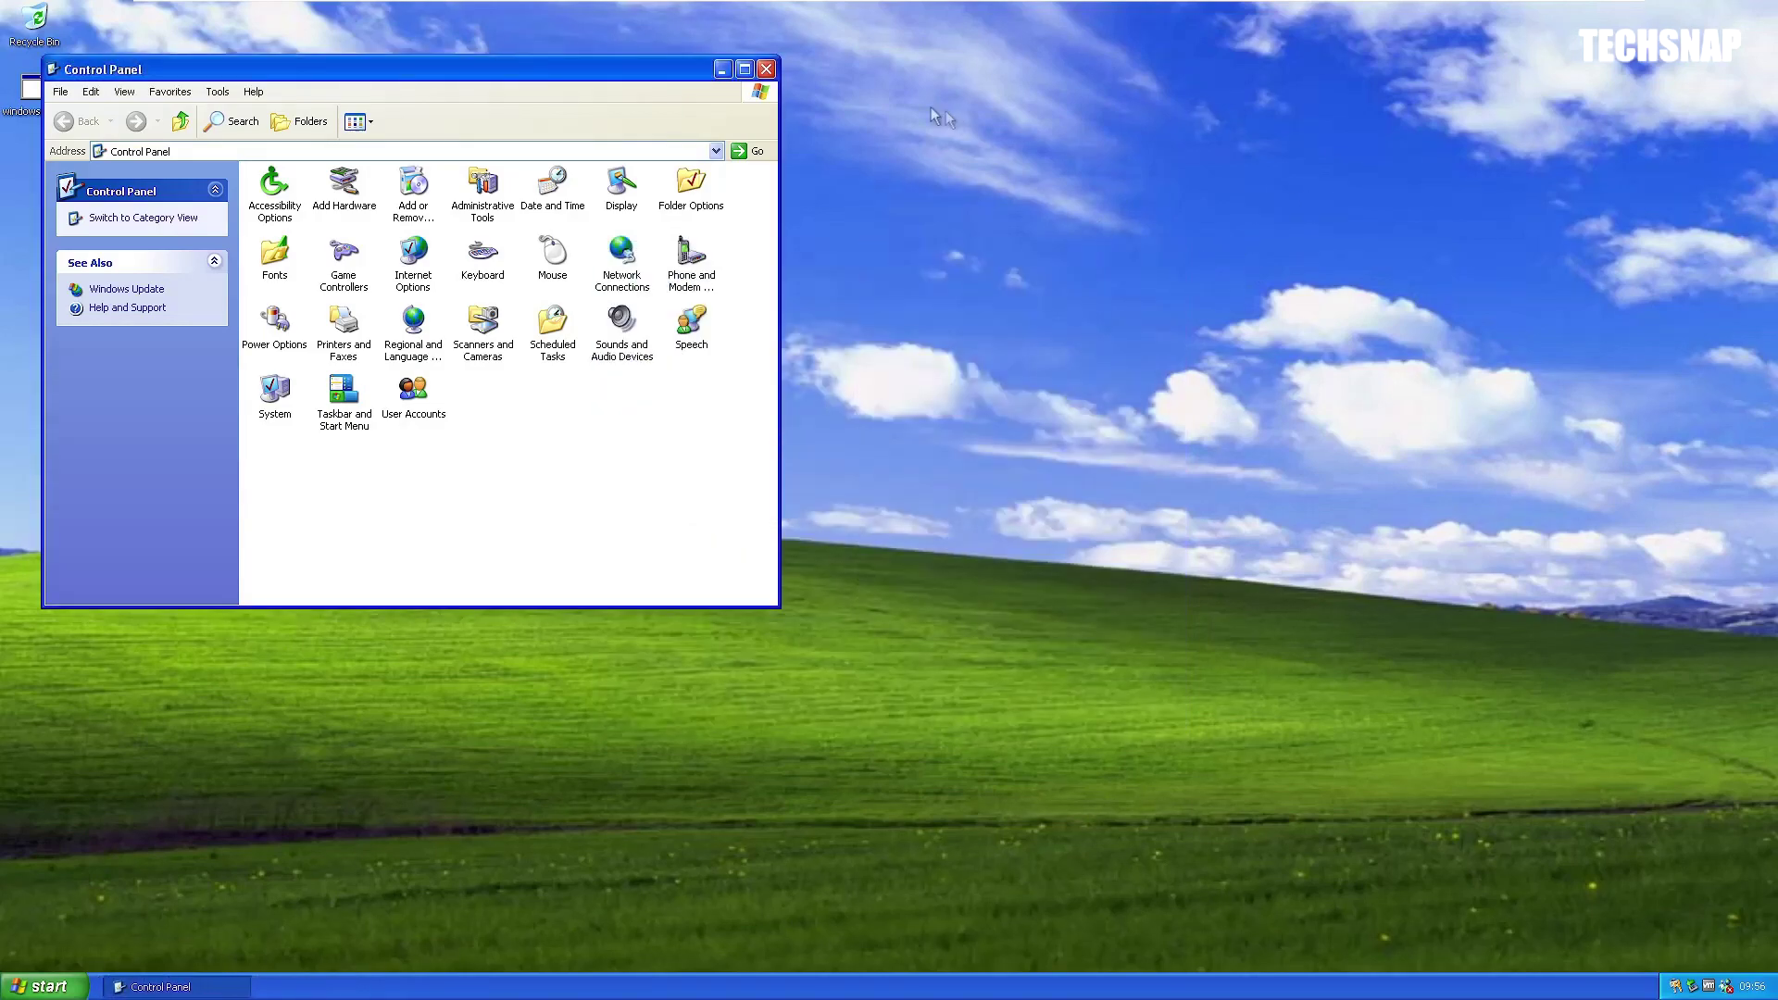
click(743, 69)
click(1734, 11)
click(765, 71)
- Reopen the Control Panel from the Start menu and move it to the screen centre
click(44, 986)
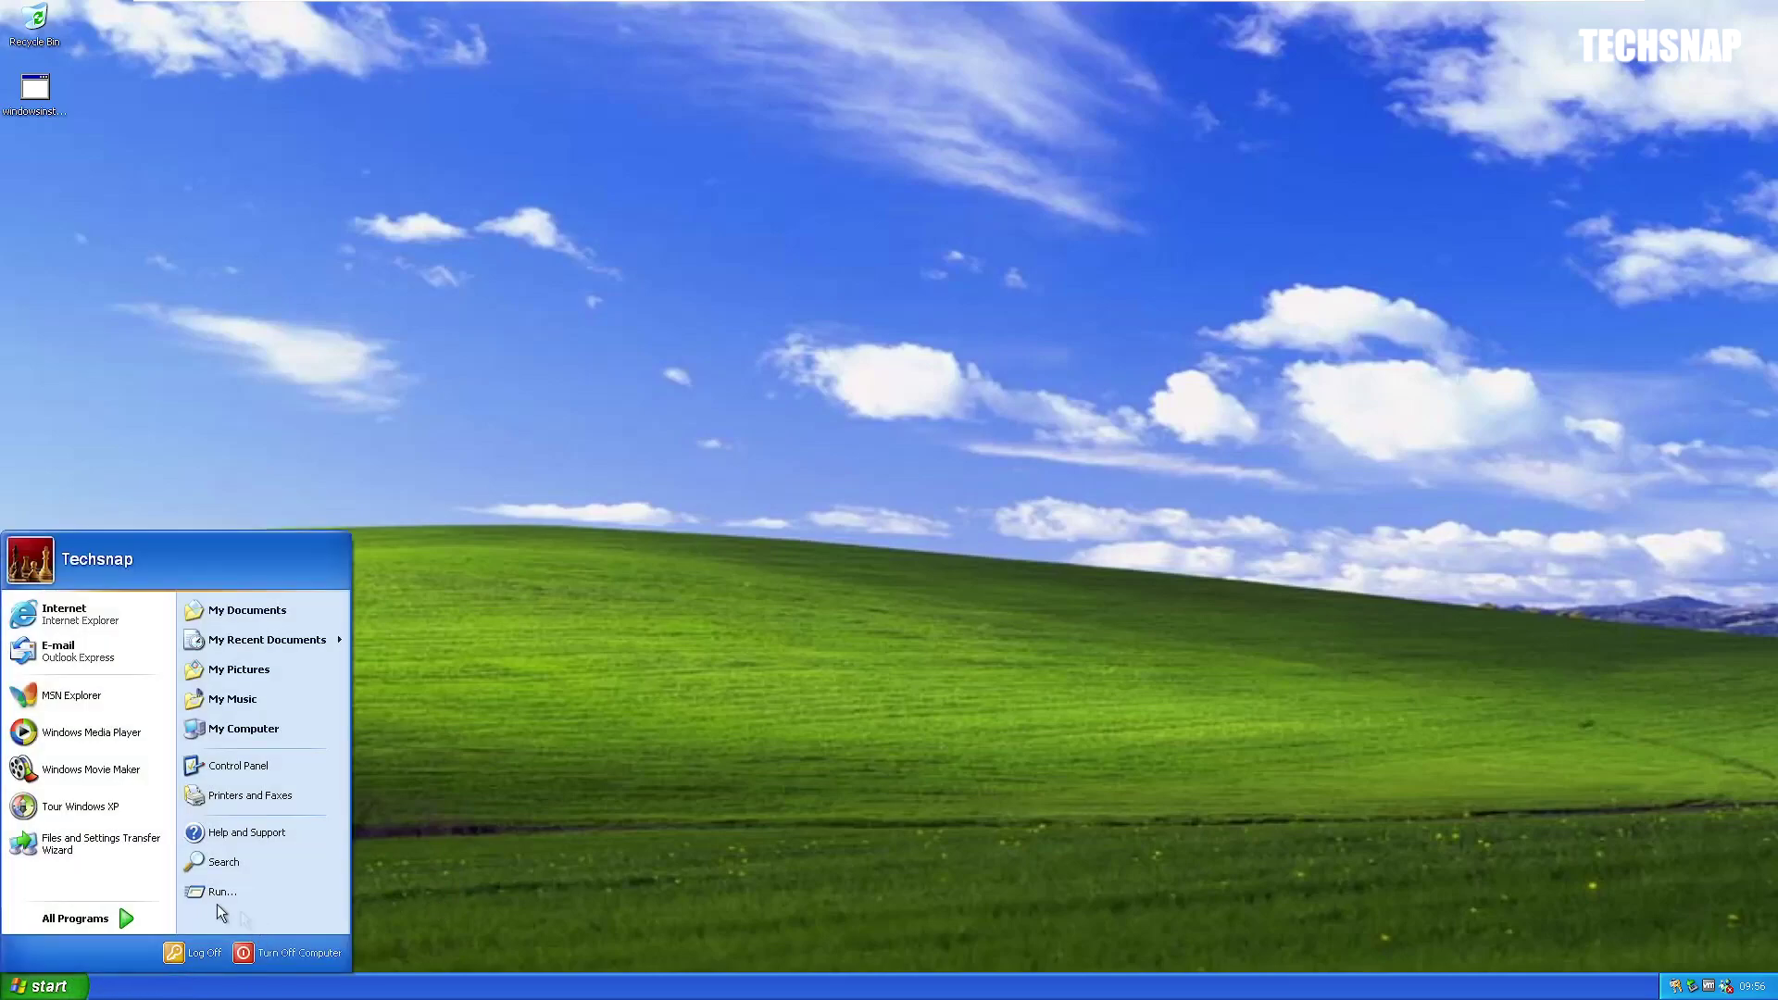
click(146, 919)
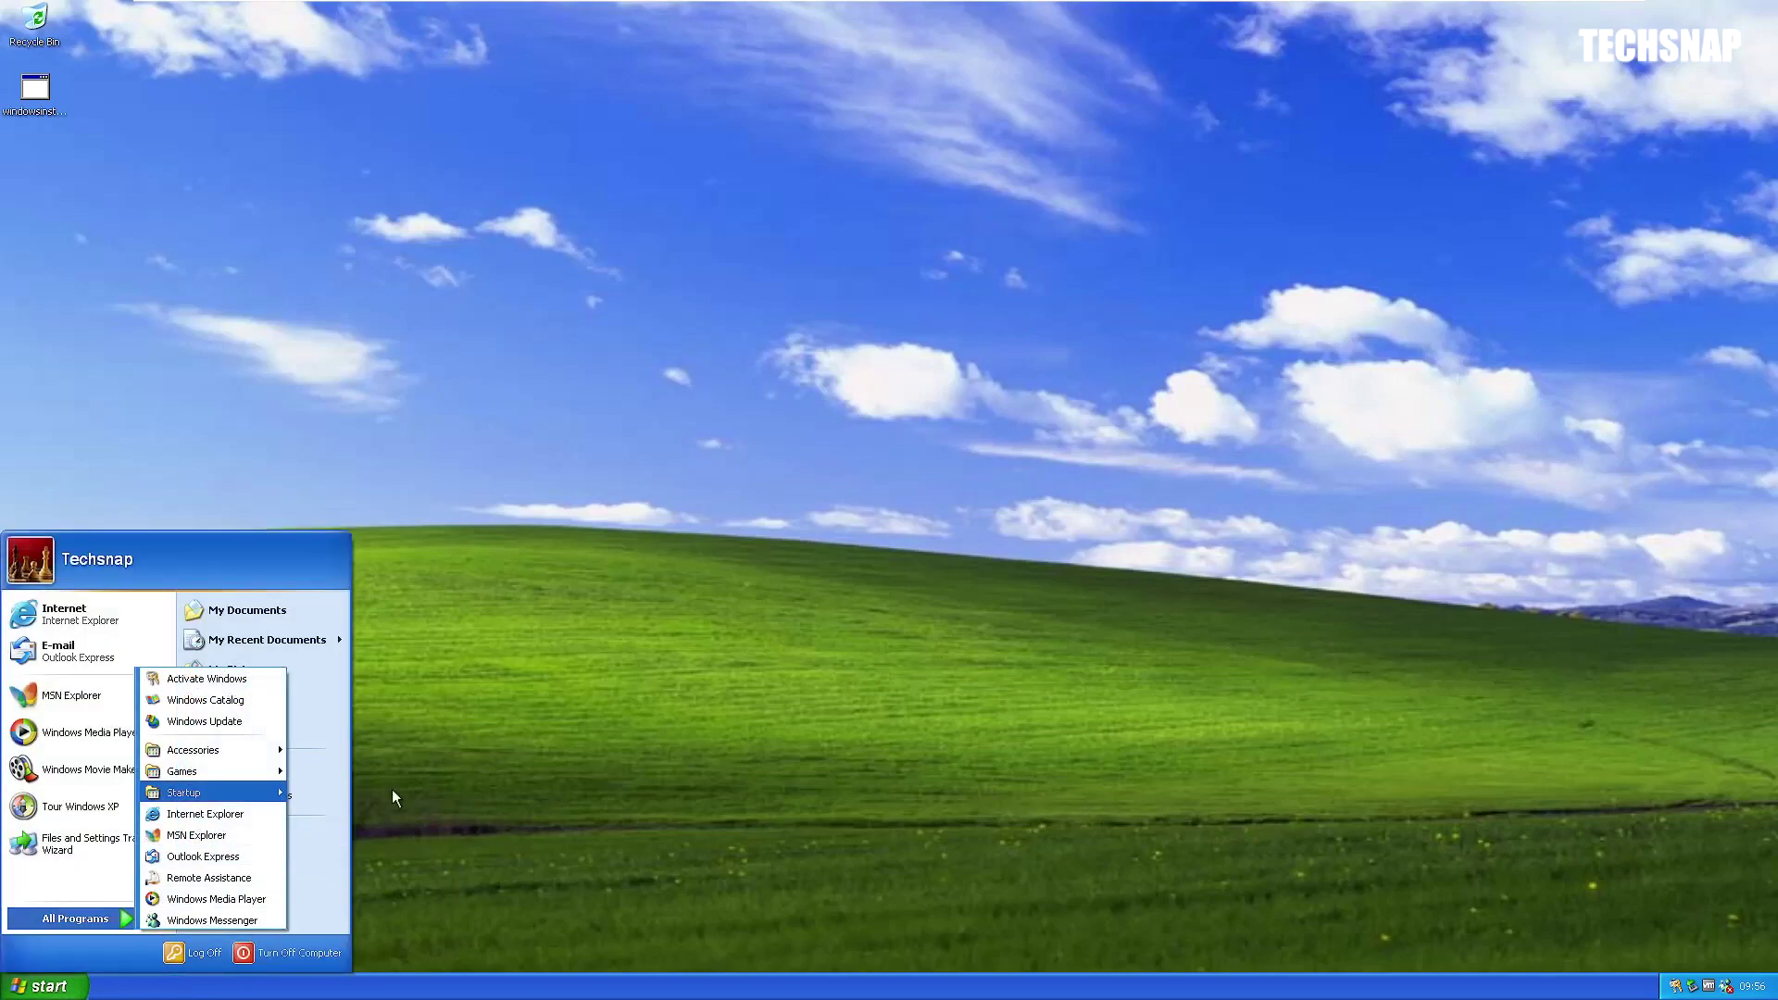
click(548, 802)
click(45, 987)
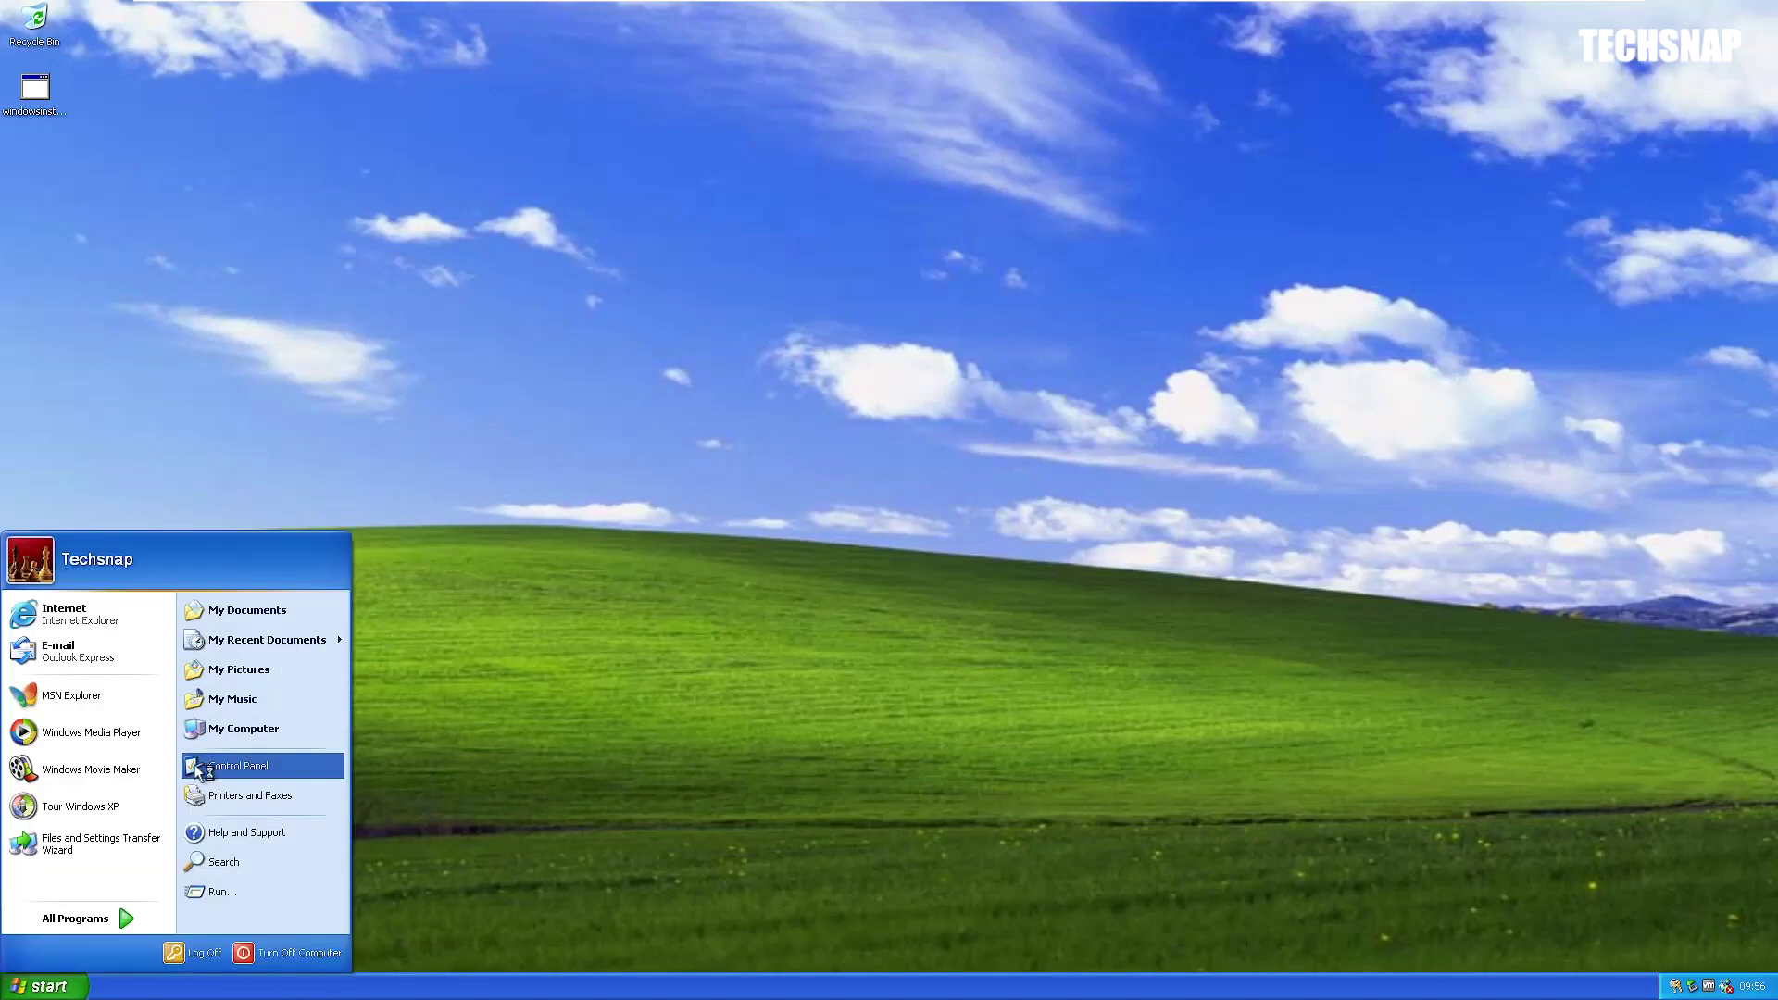
click(231, 762)
drag(548, 71, 883, 195)
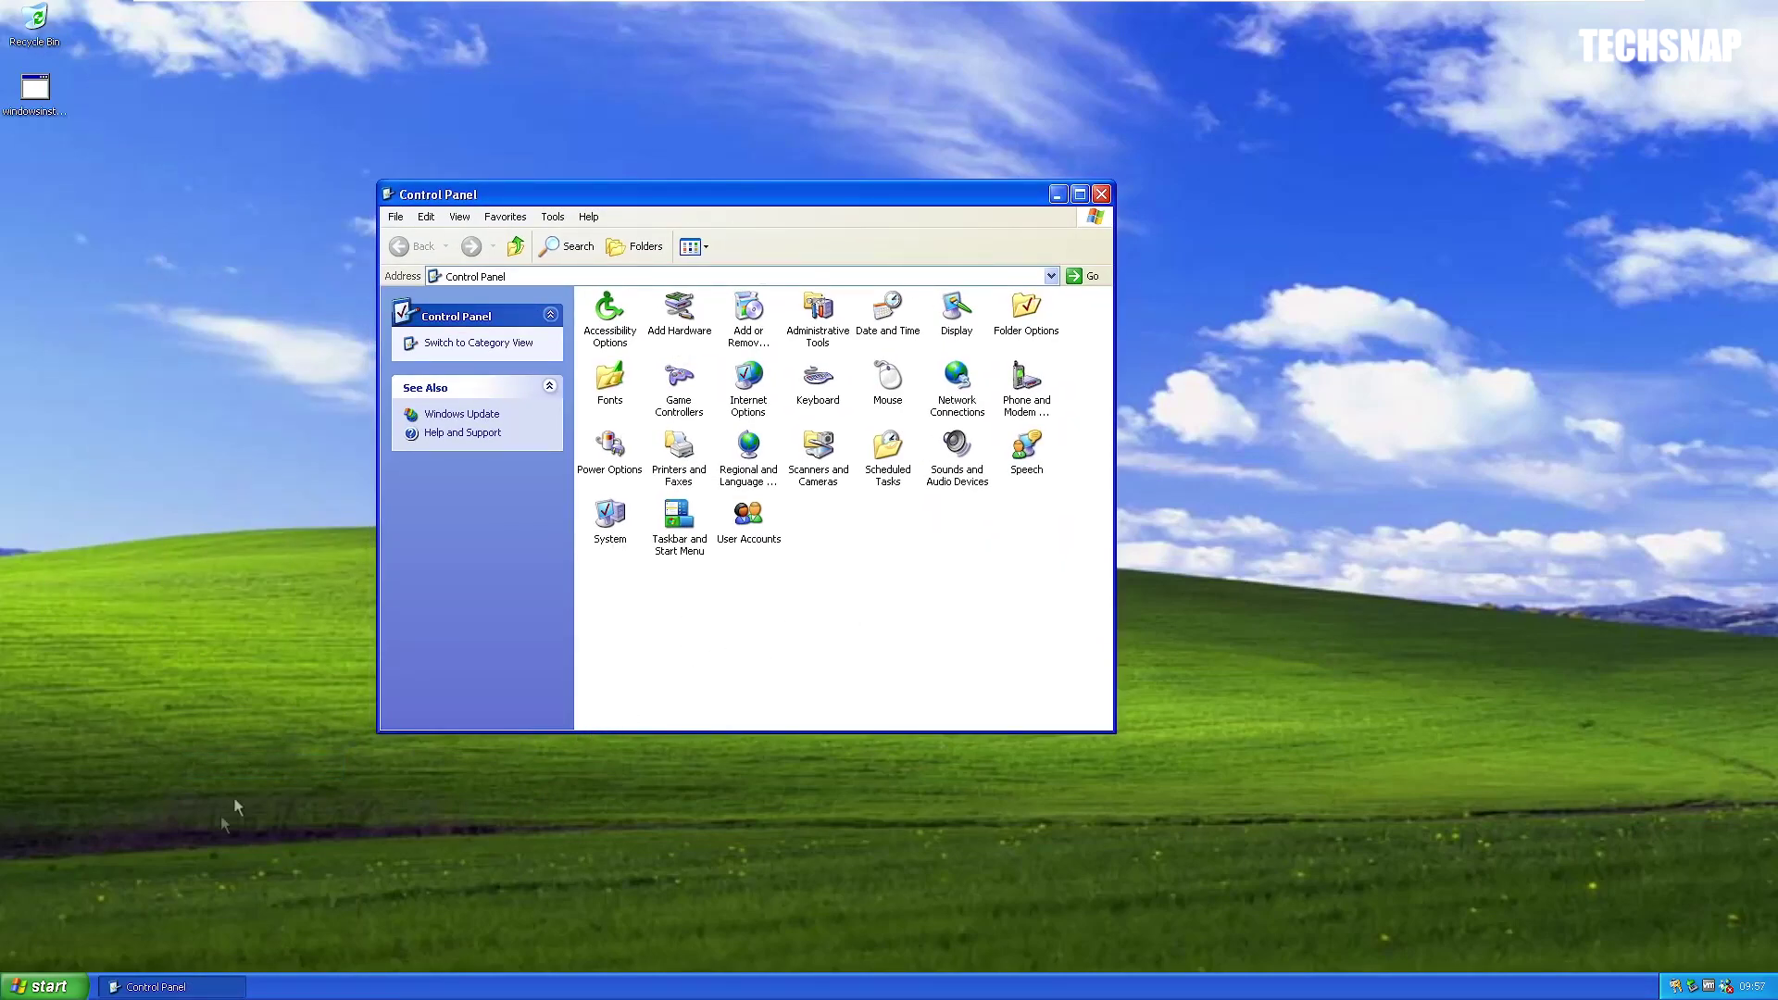
- Launch Windows Media Player and stop the sample track 'Like Humans Do (radio edit)'
click(44, 986)
click(148, 733)
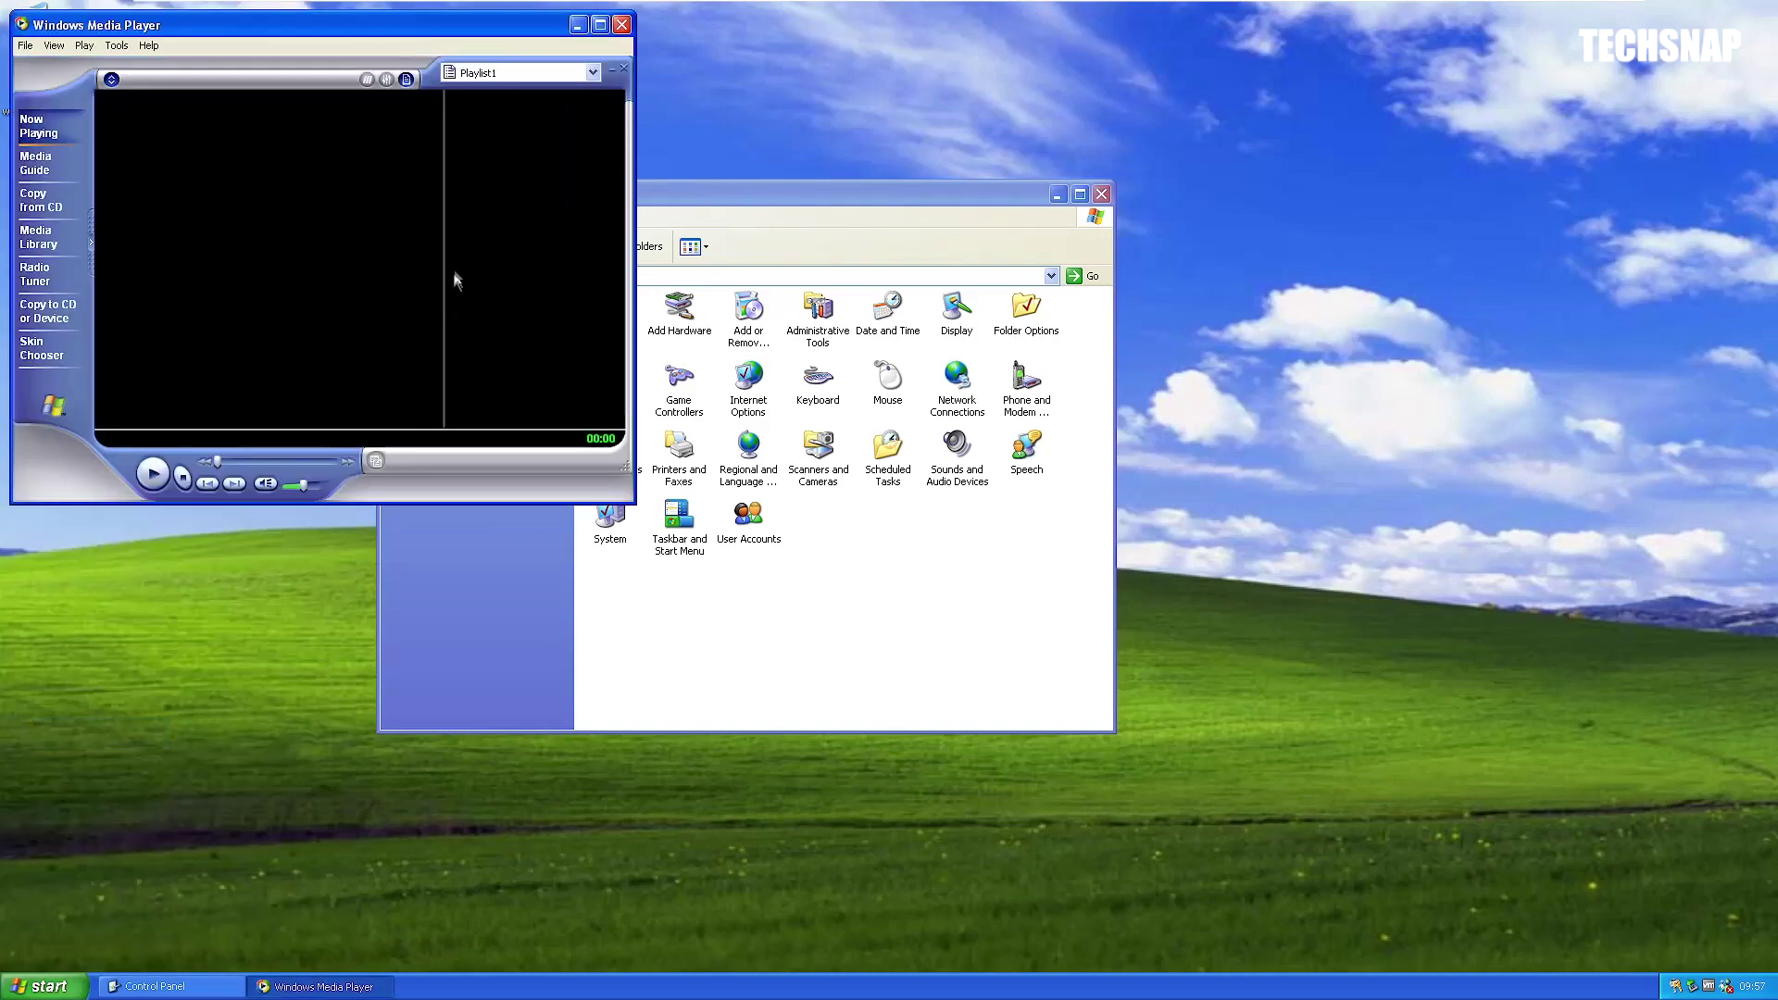
click(148, 46)
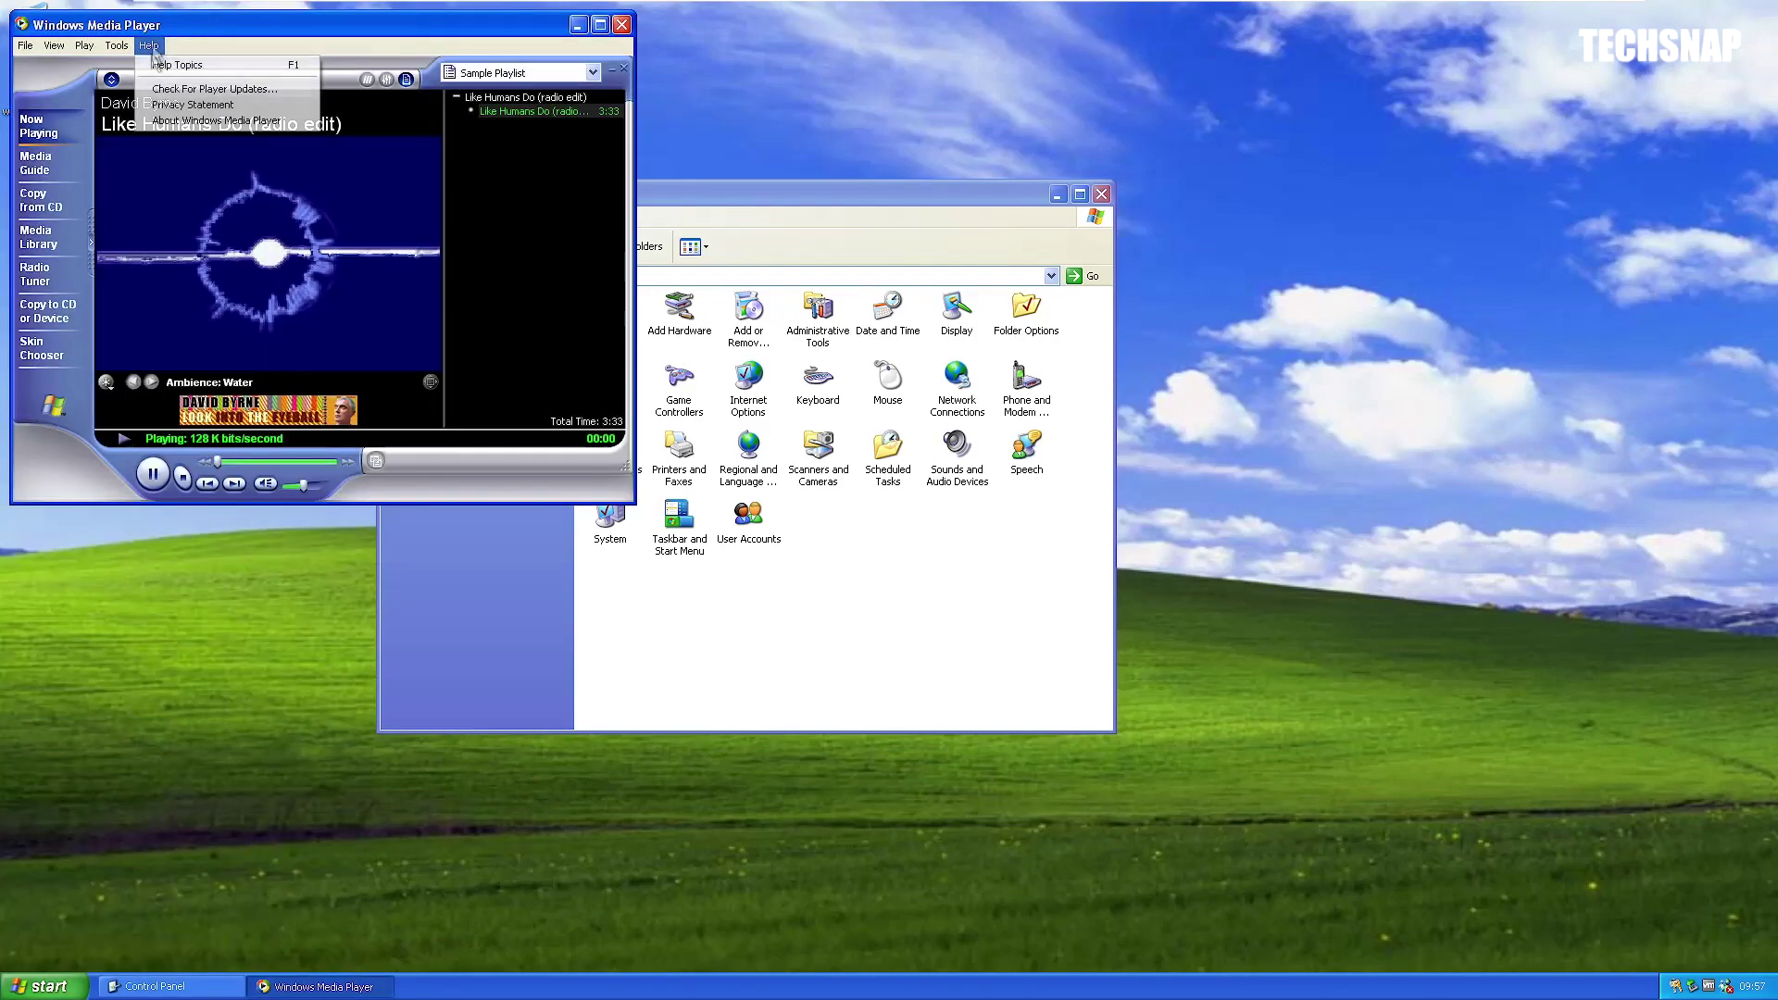
click(183, 477)
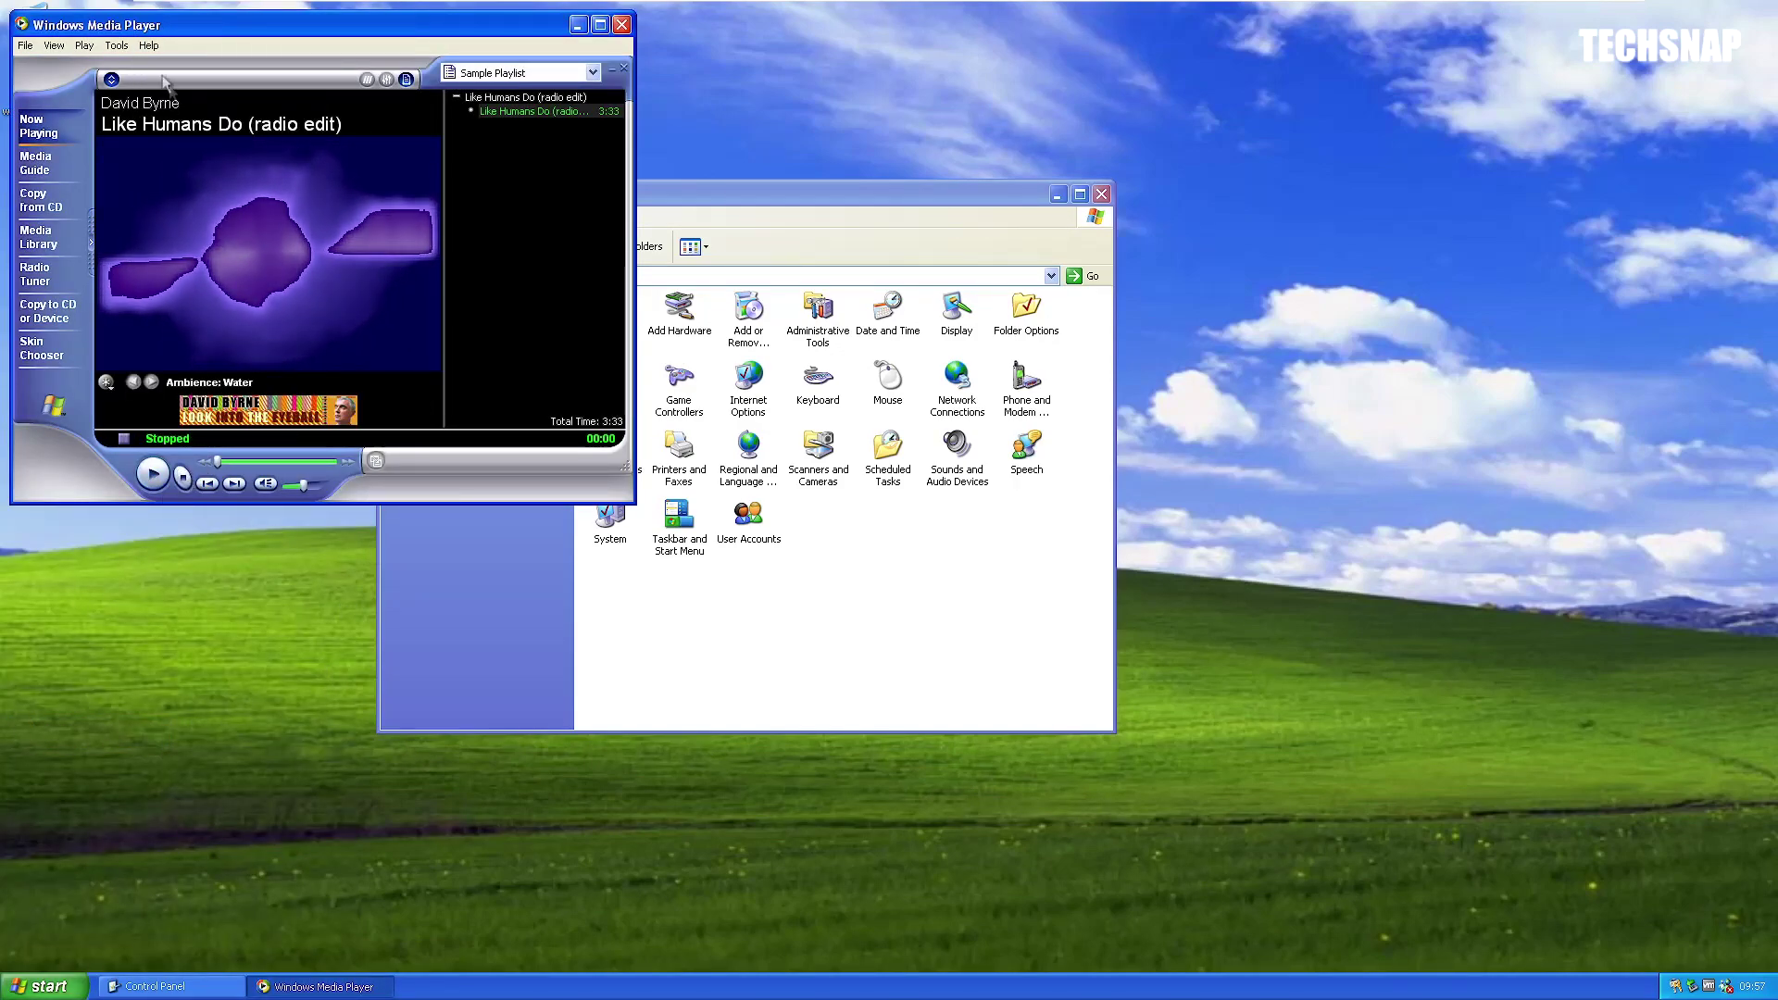
- Check the player's version (8.00.00.4477) in About, then enlarge the window over Control Panel
click(148, 45)
click(204, 125)
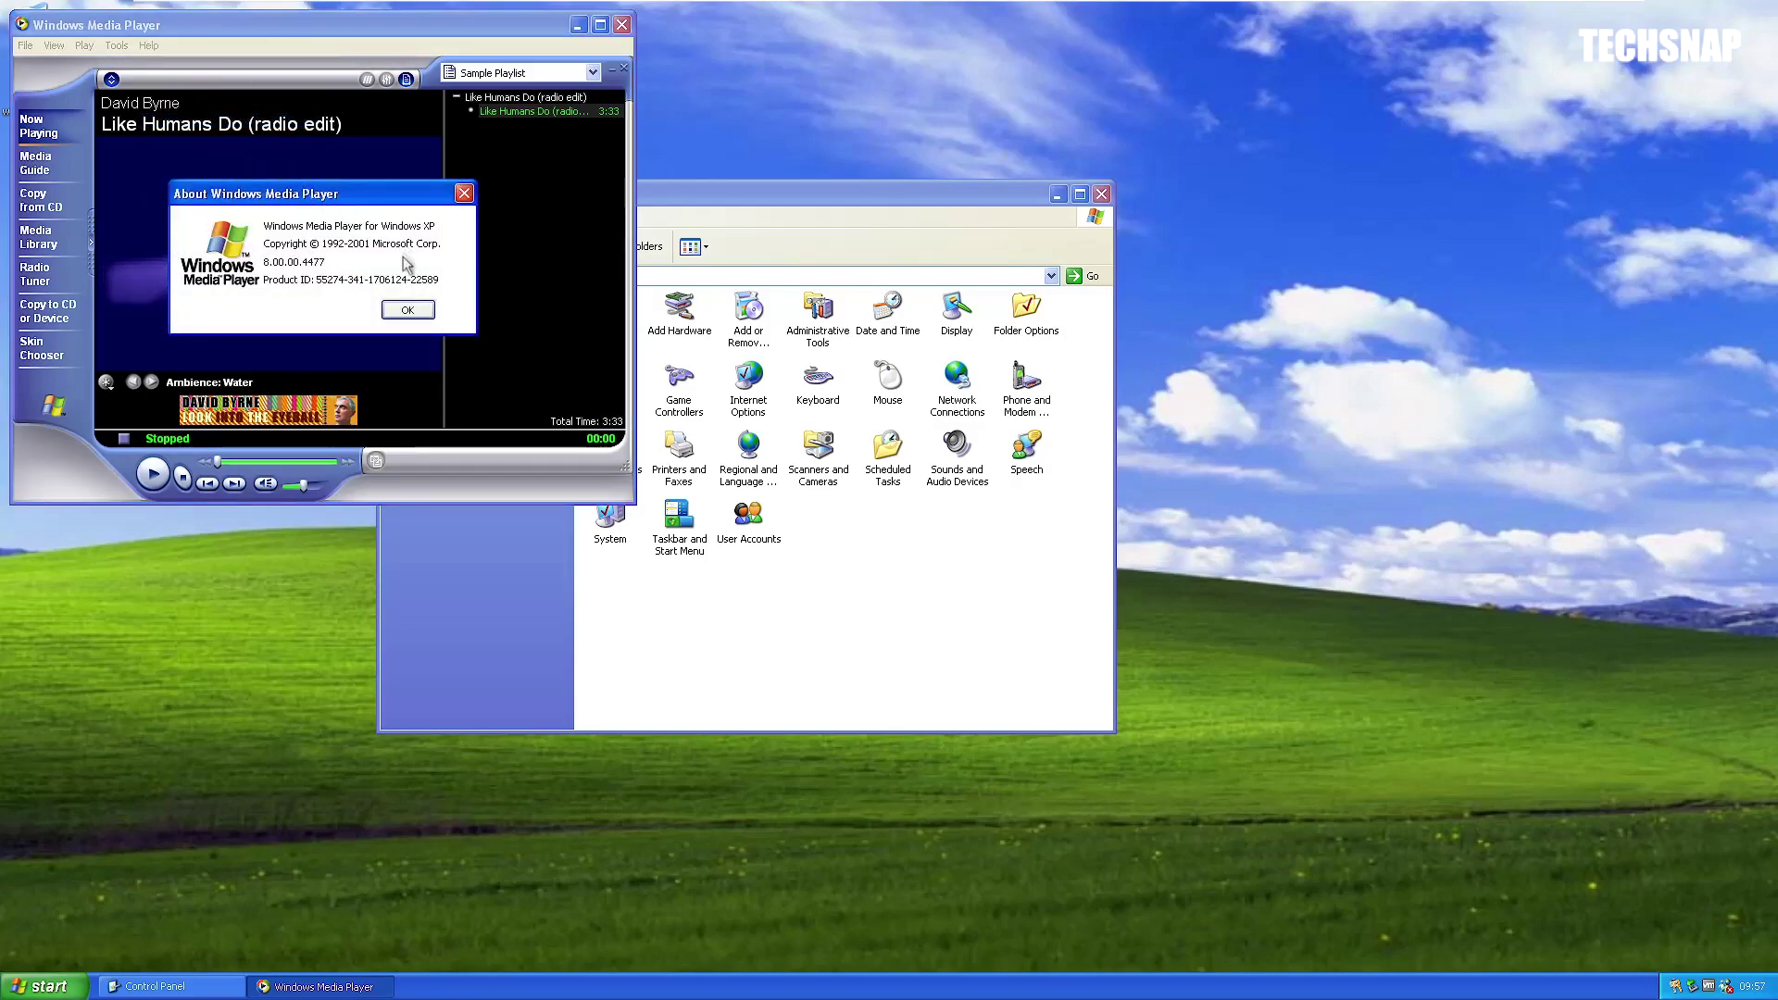
click(414, 313)
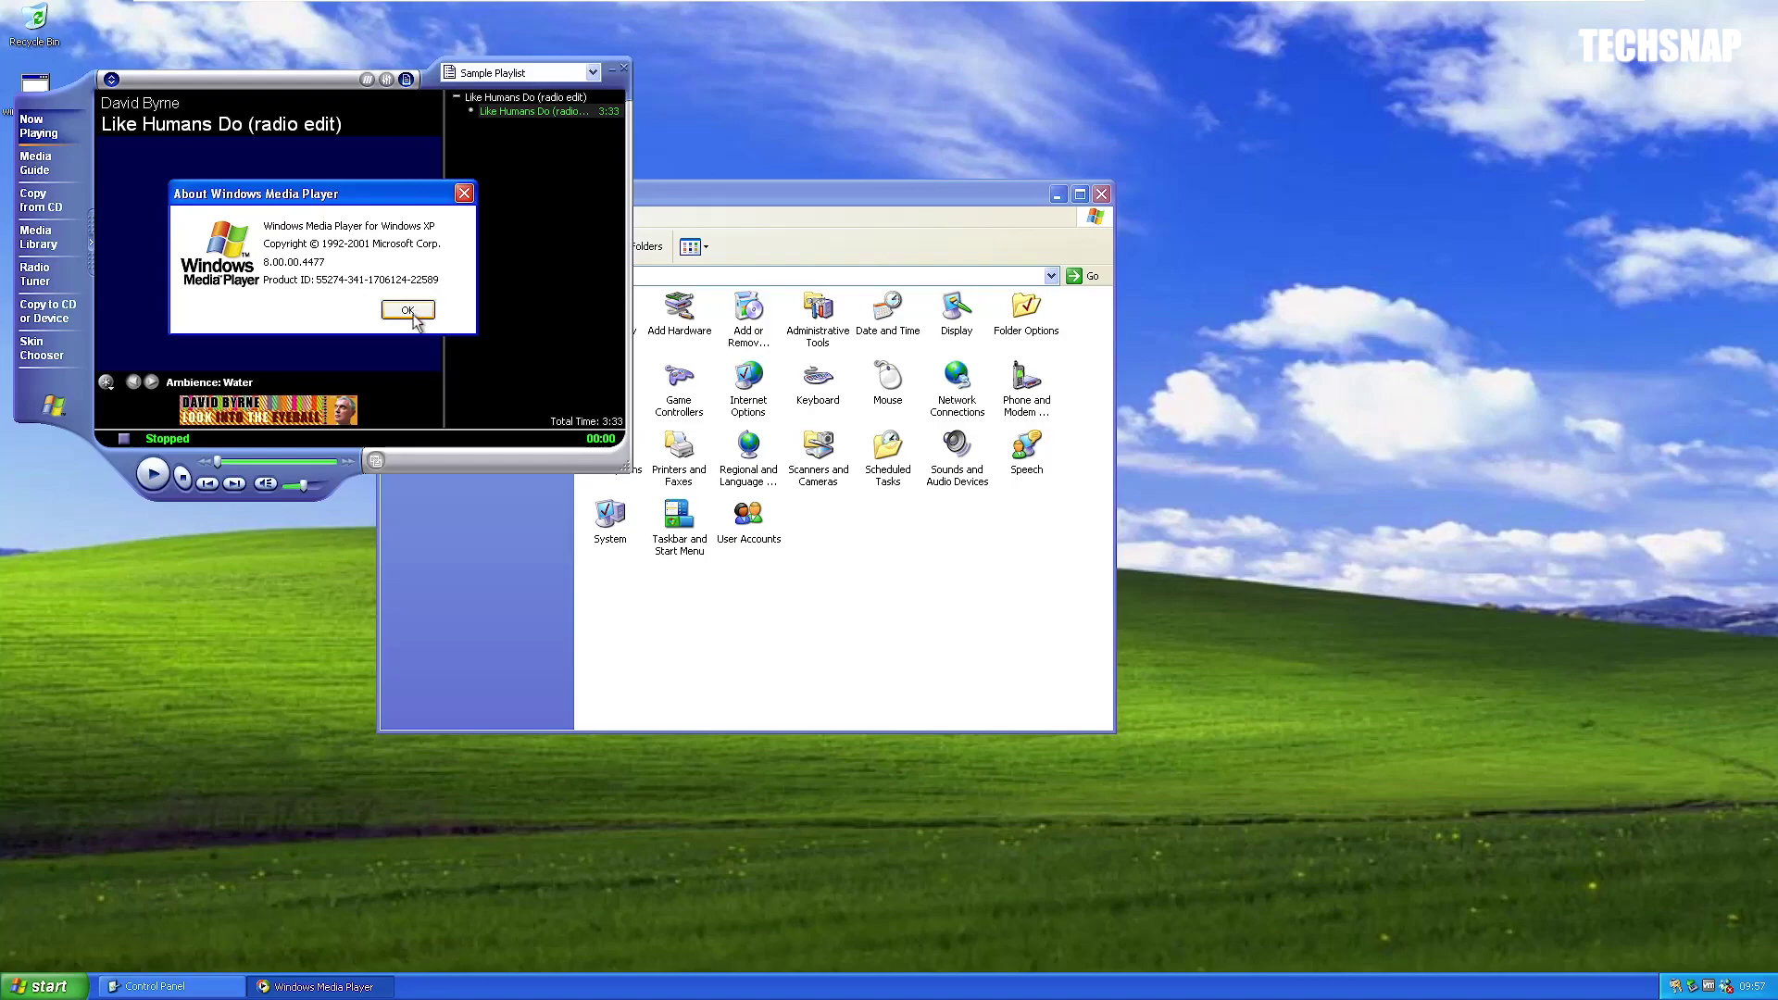
click(408, 311)
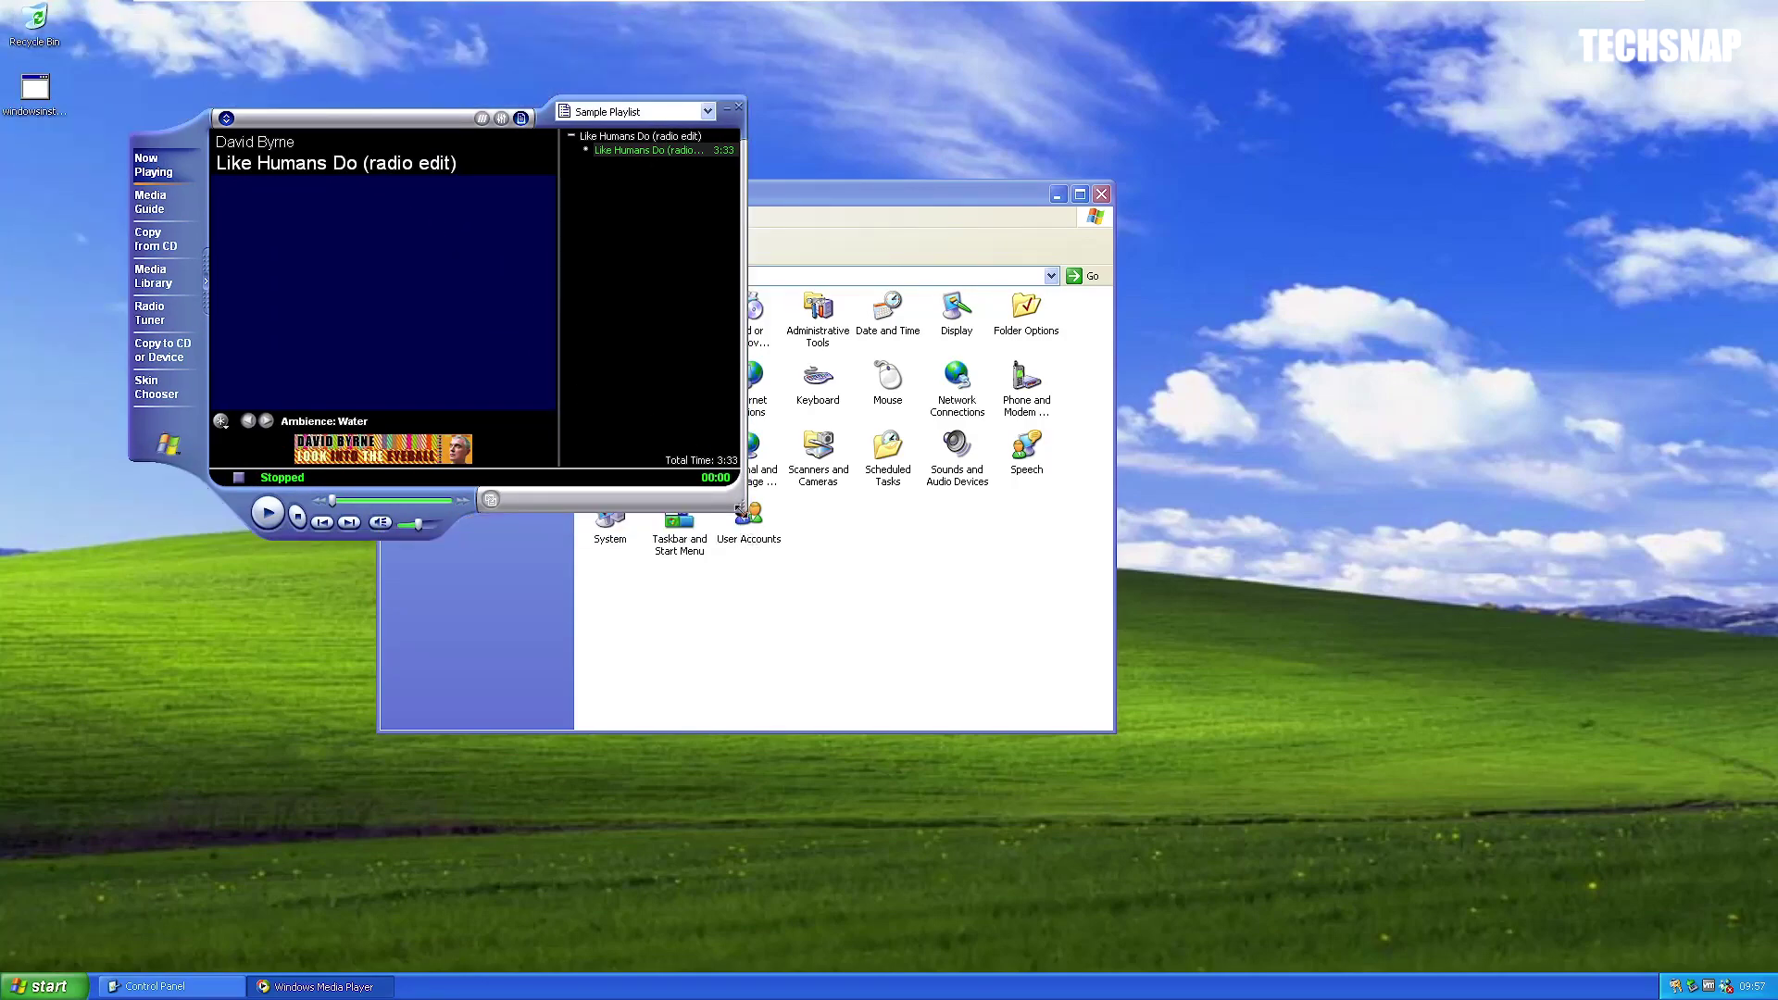
drag(741, 508, 1179, 727)
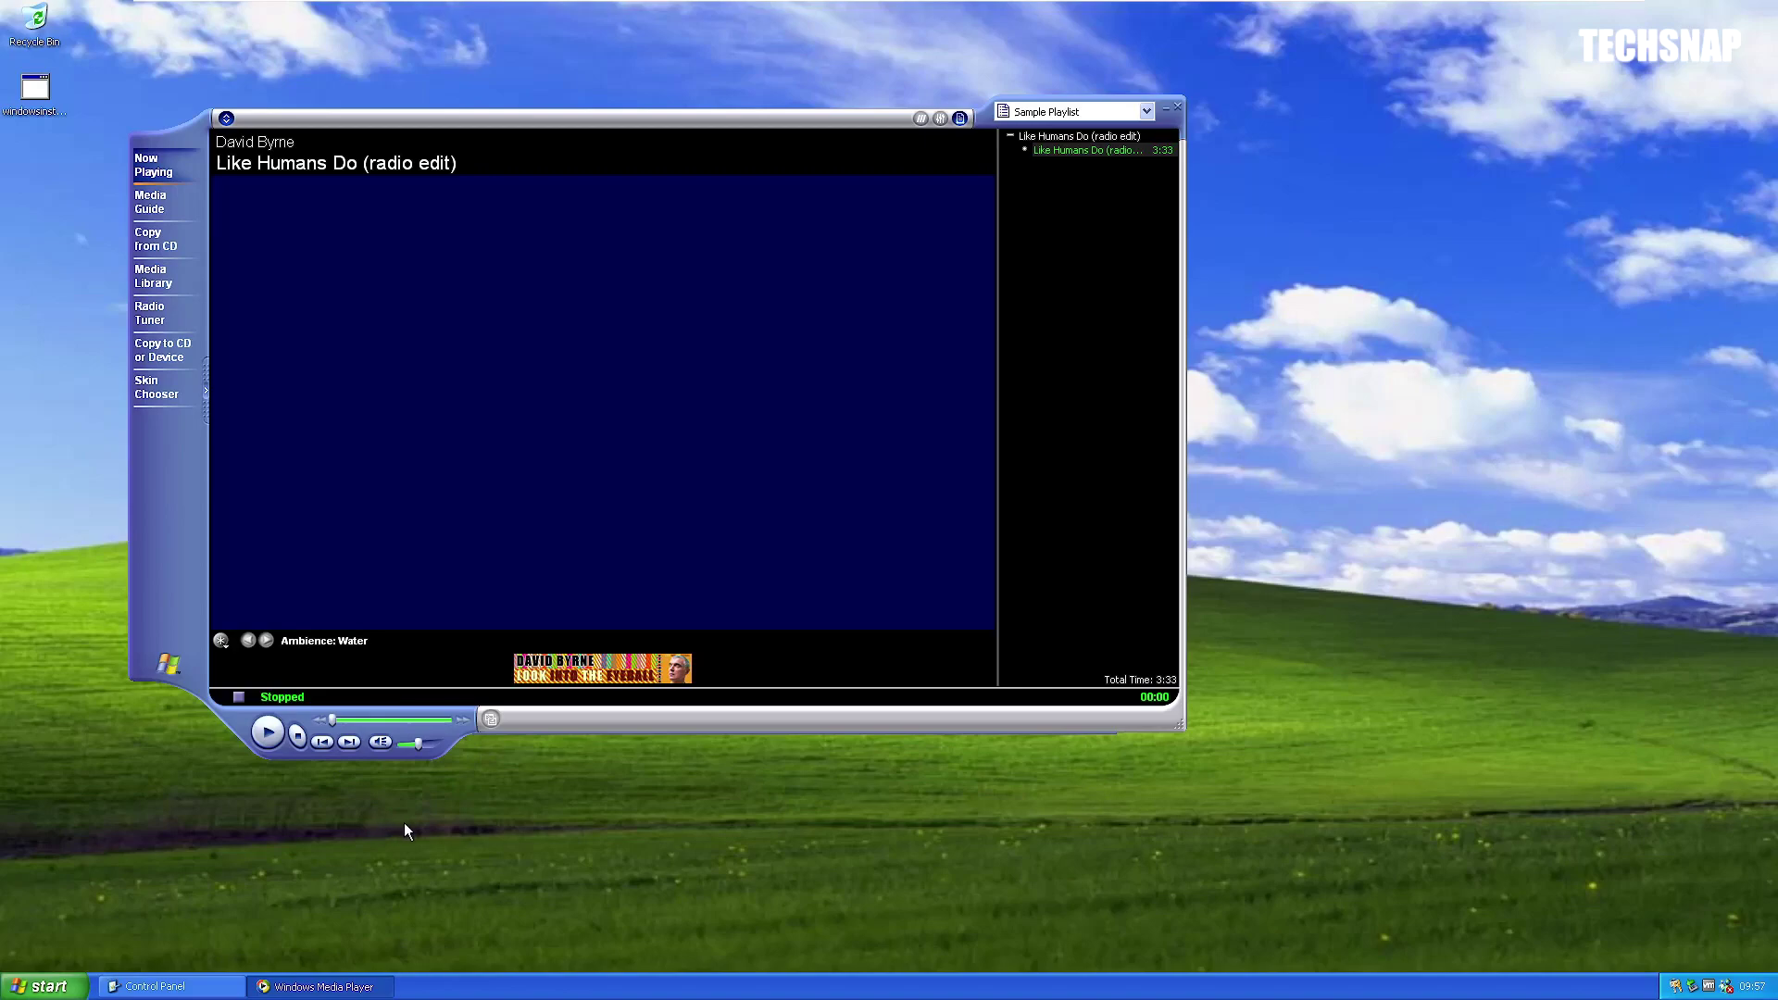
- Start Internet Explorer, skip Location Information, and finish the connection wizard with Get online with MSN
click(45, 985)
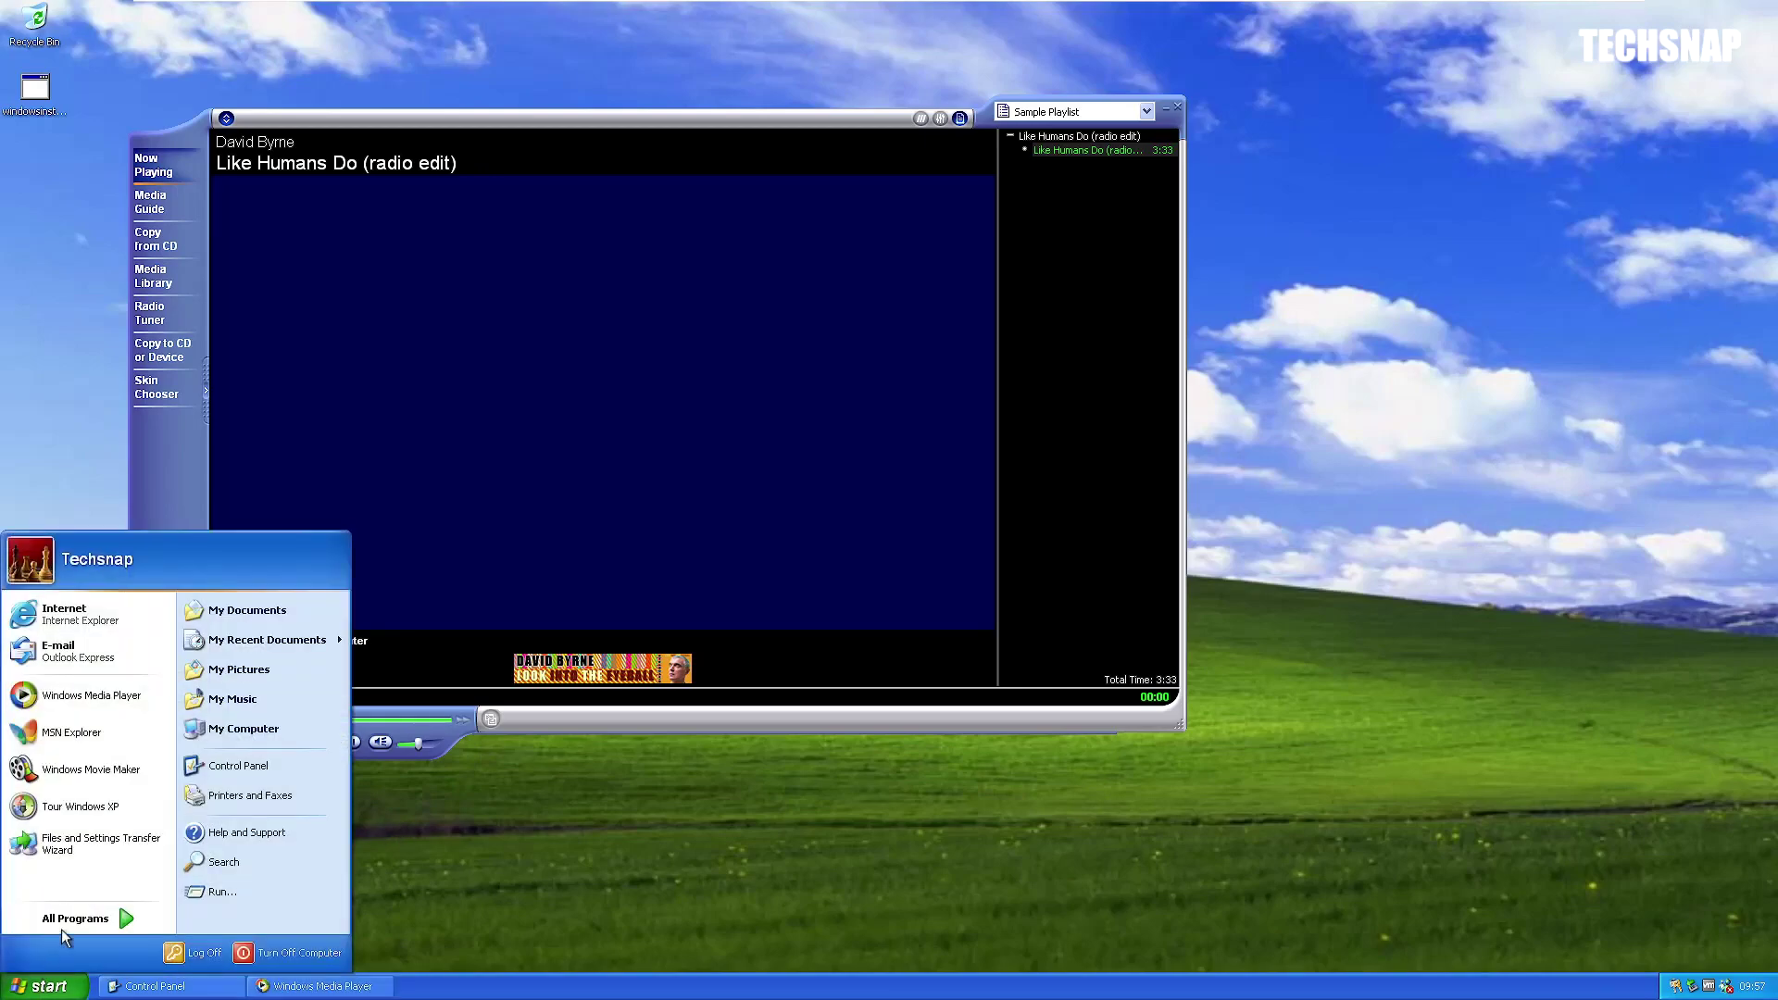
mouse_move(63, 935)
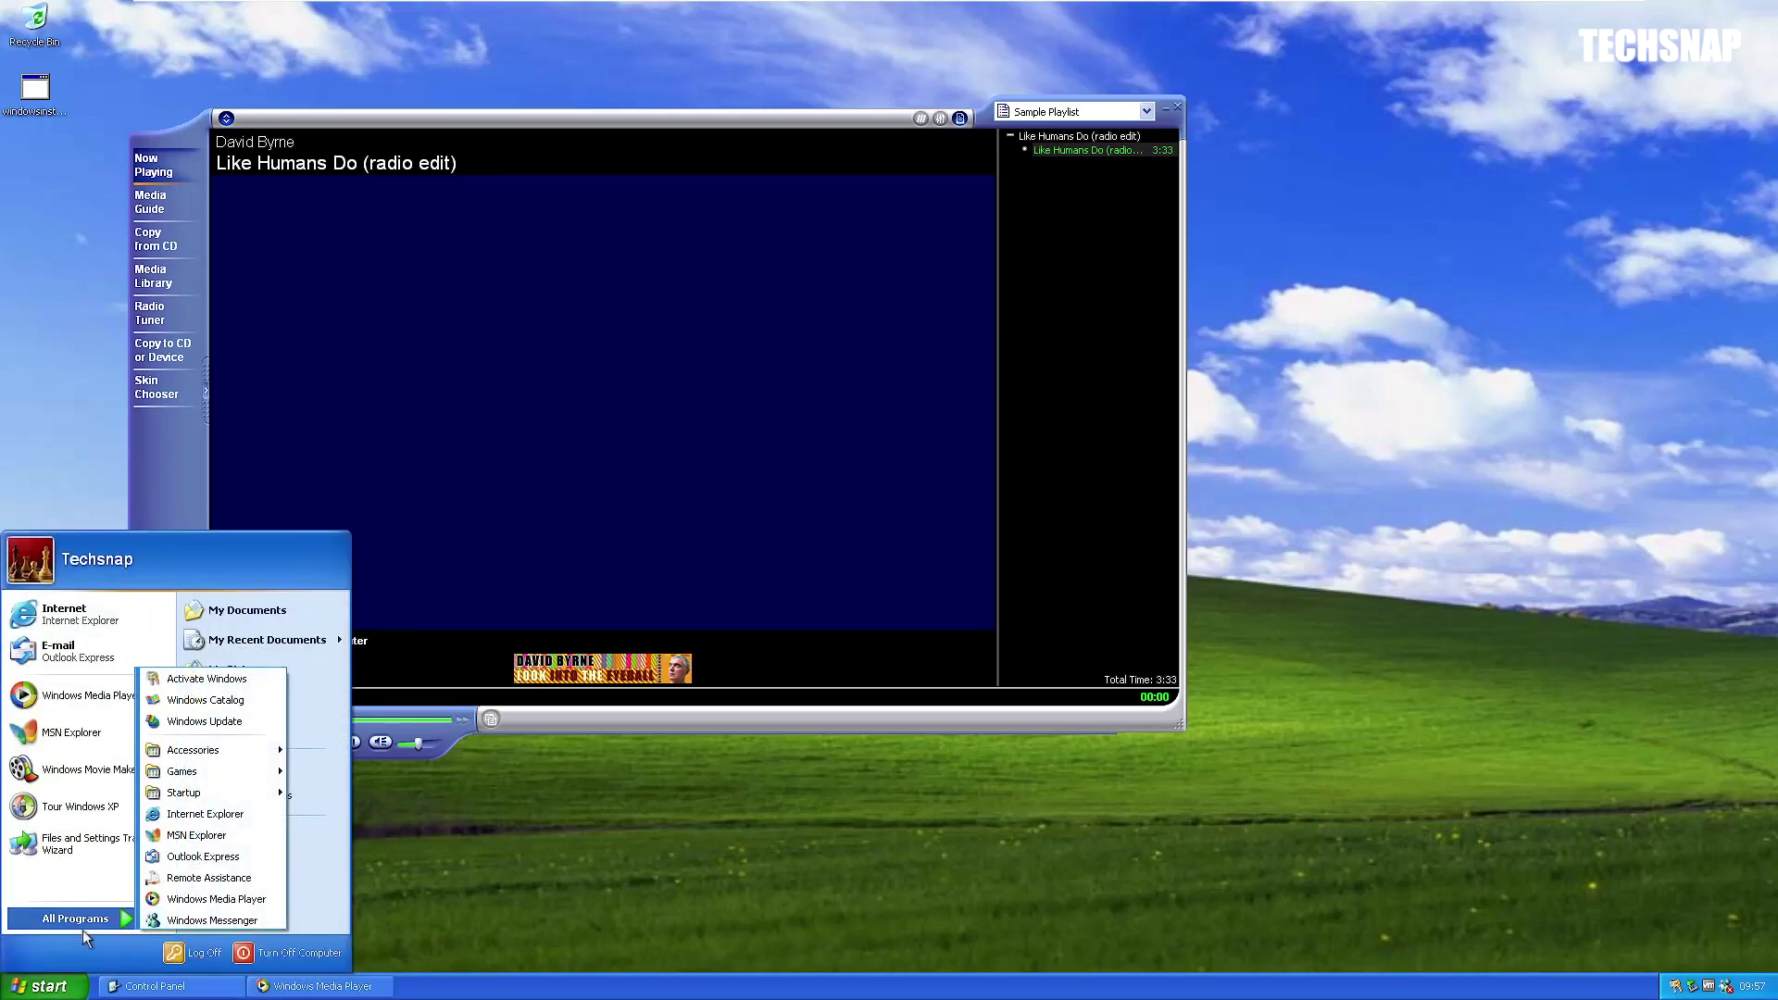
click(183, 815)
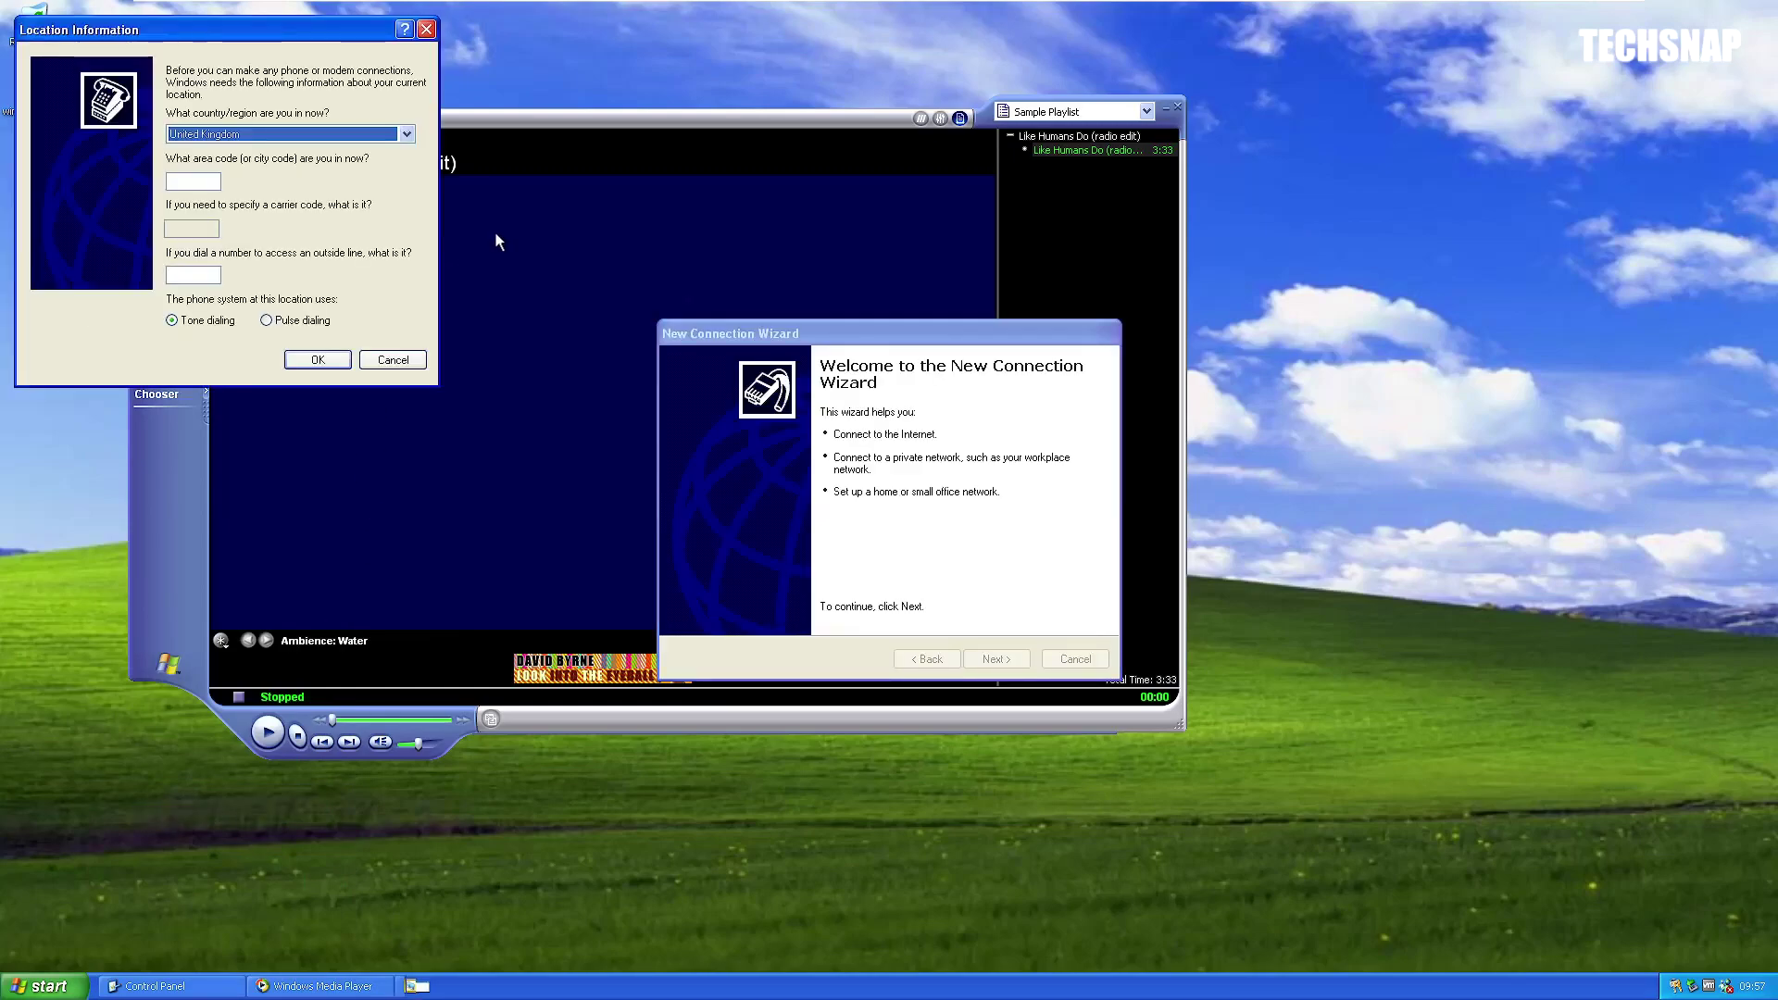
click(393, 361)
click(880, 563)
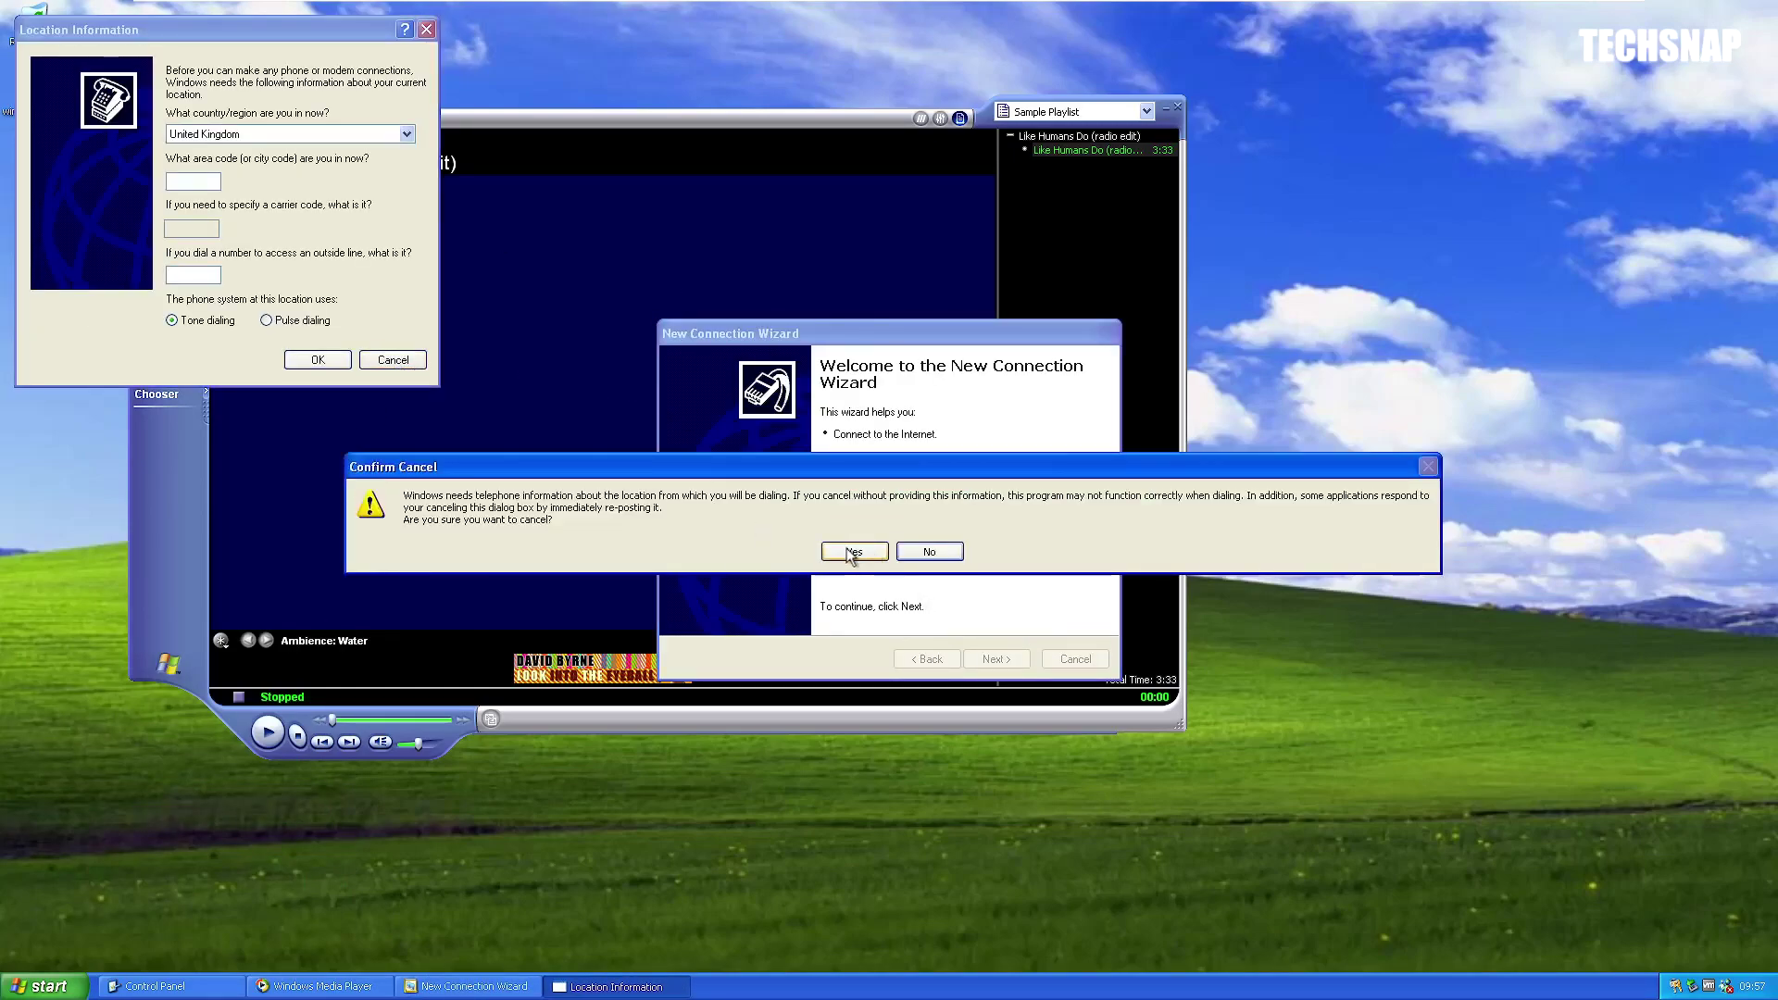
click(996, 658)
click(996, 658)
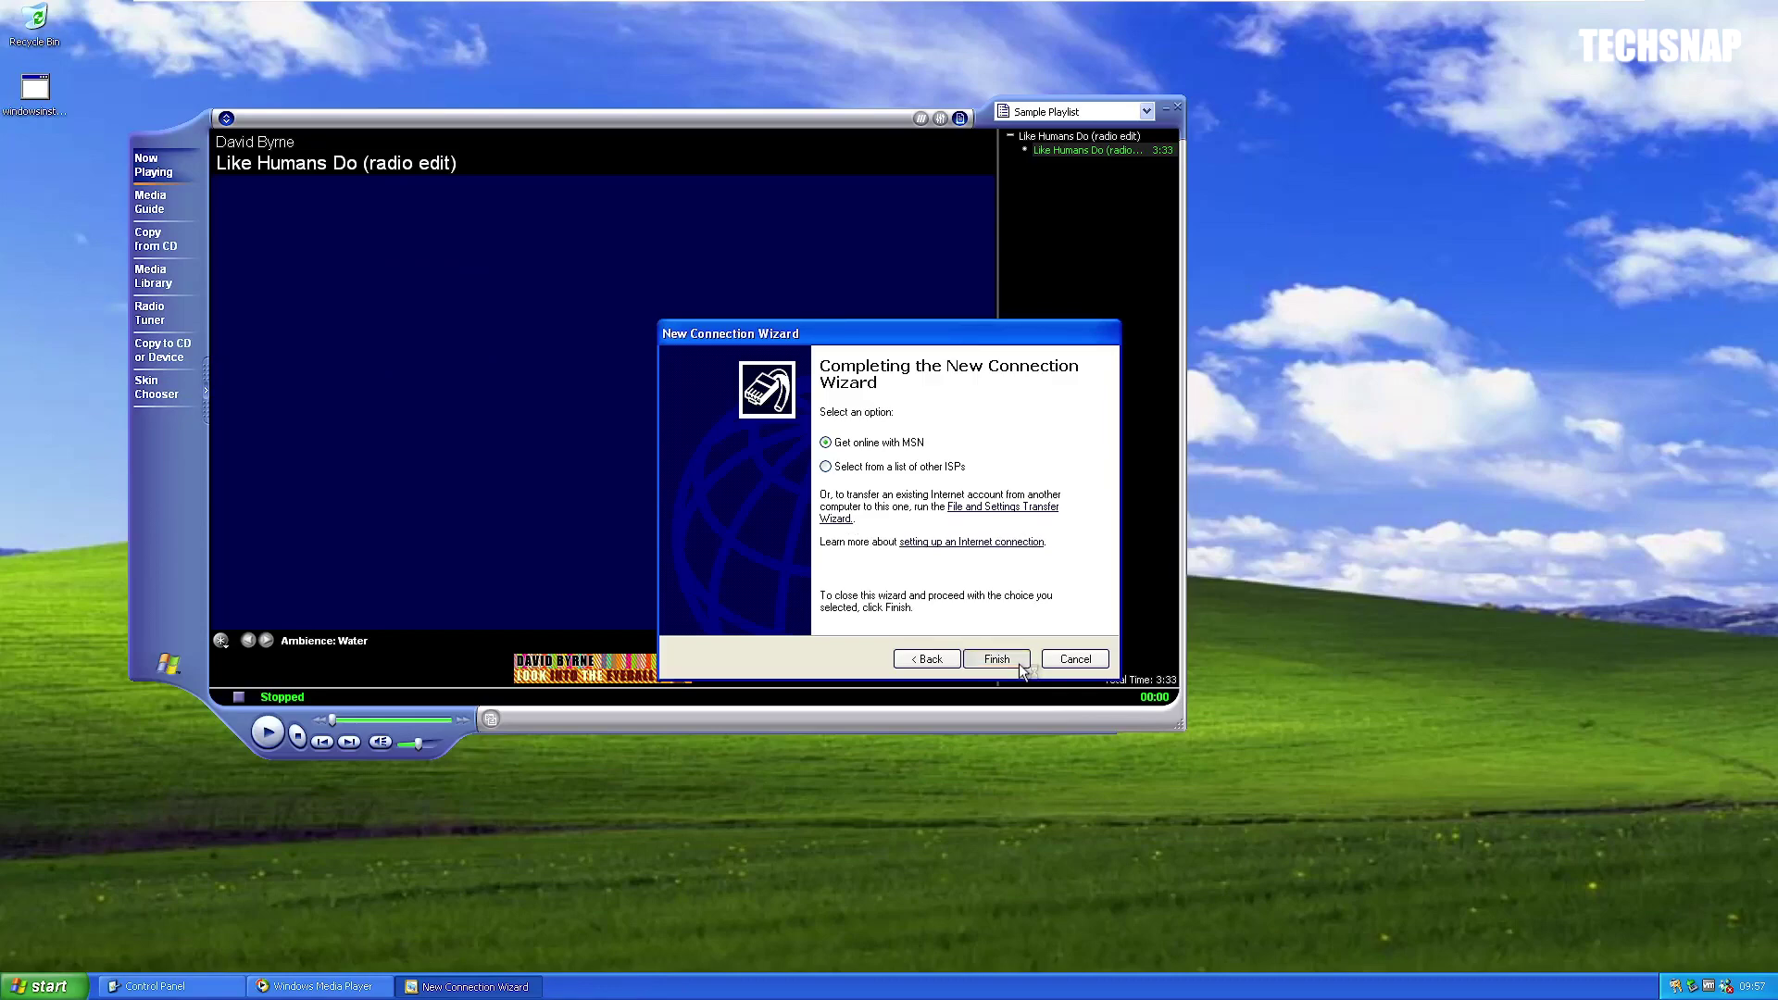
click(991, 658)
- Agree to MSN Explorer, choose United States as the country, and continue to MSN sign-up
click(938, 556)
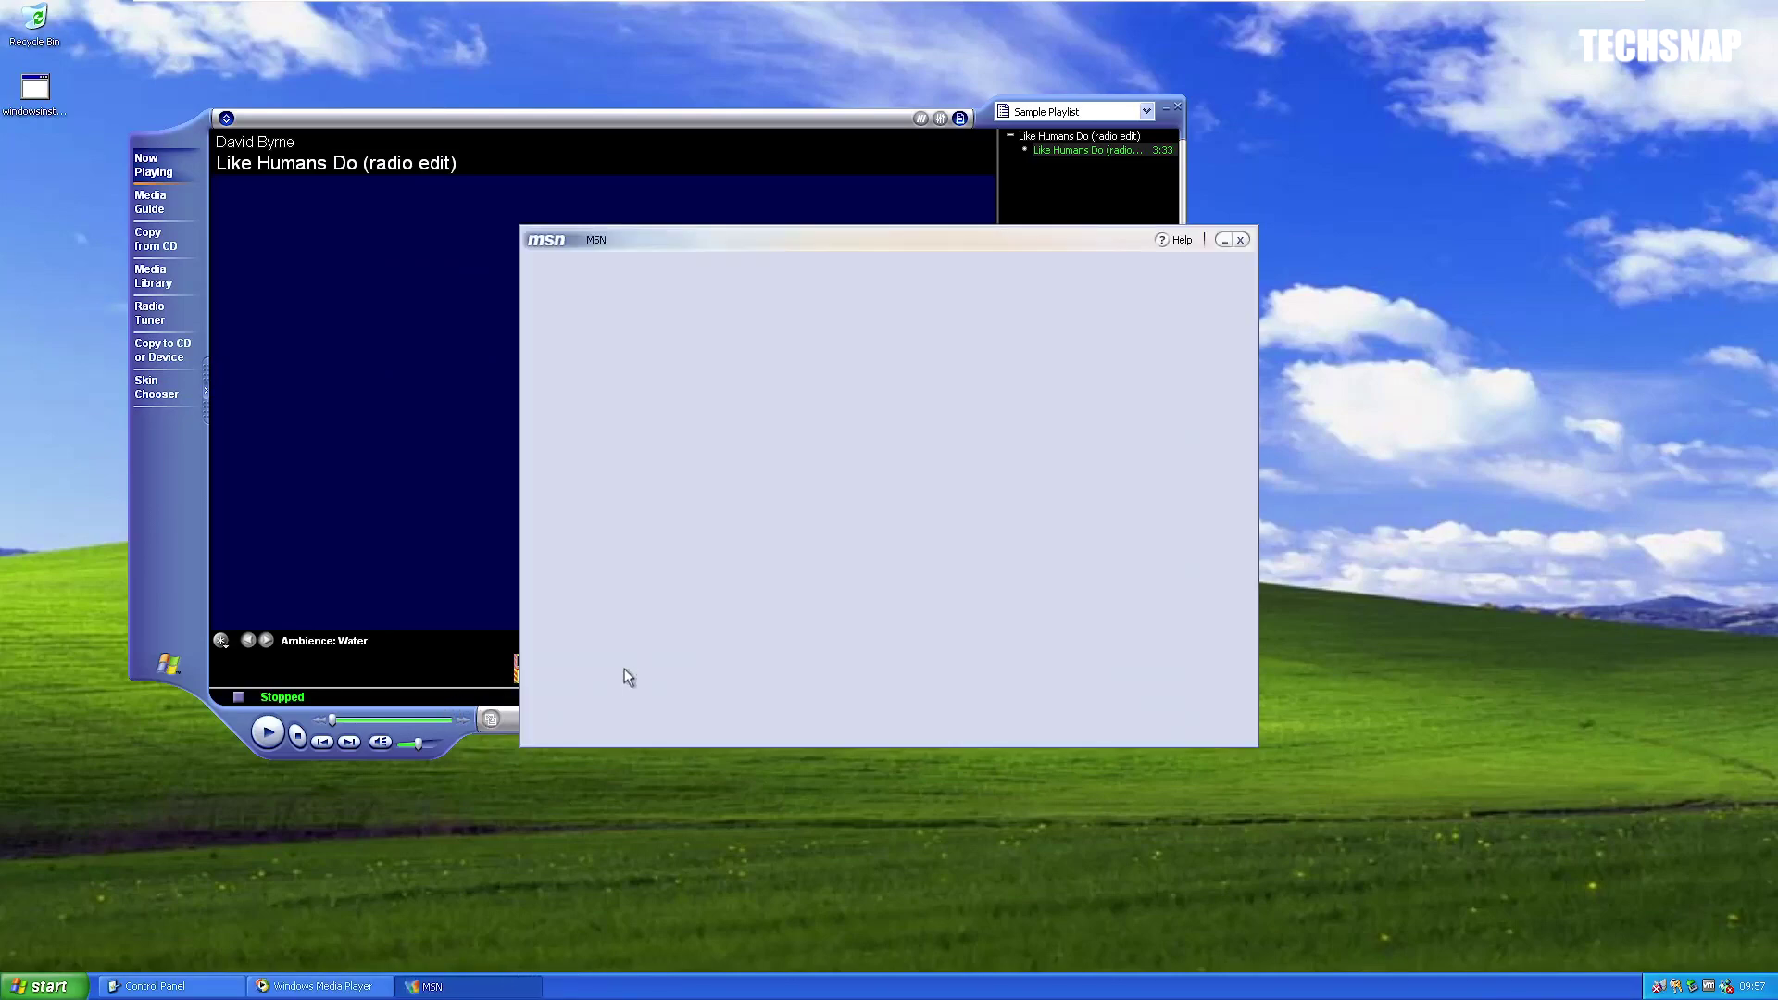
click(1127, 719)
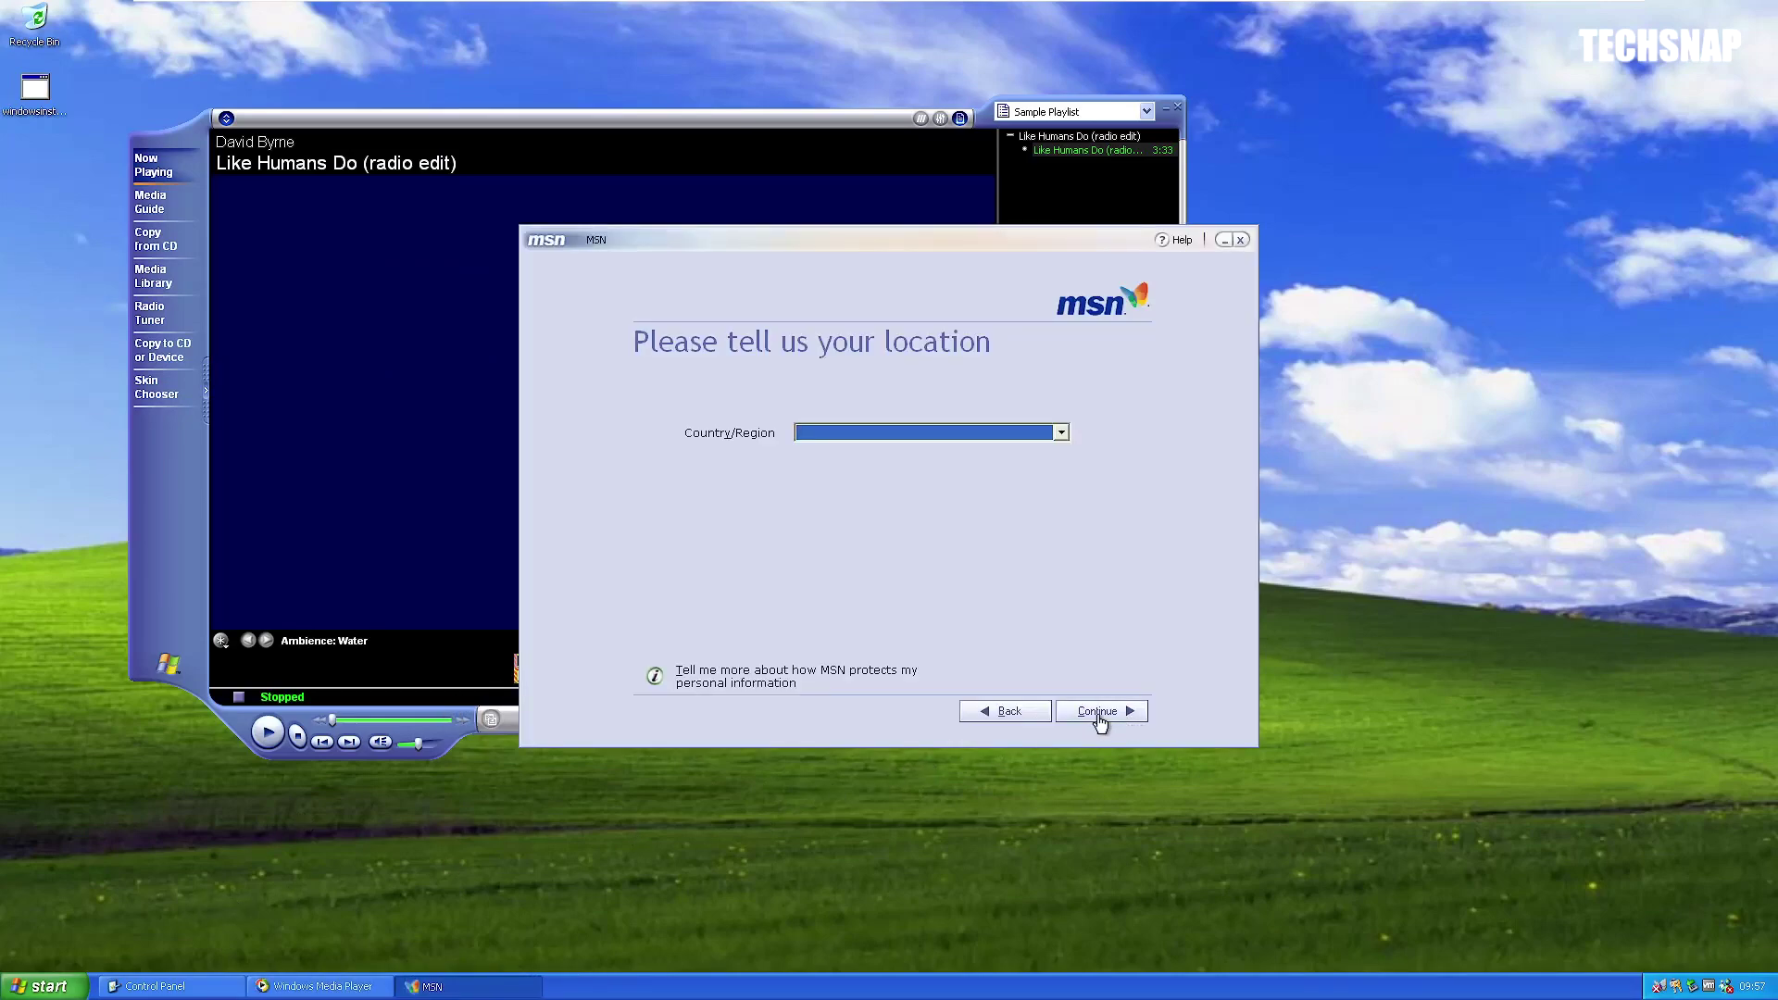
click(1084, 709)
click(932, 435)
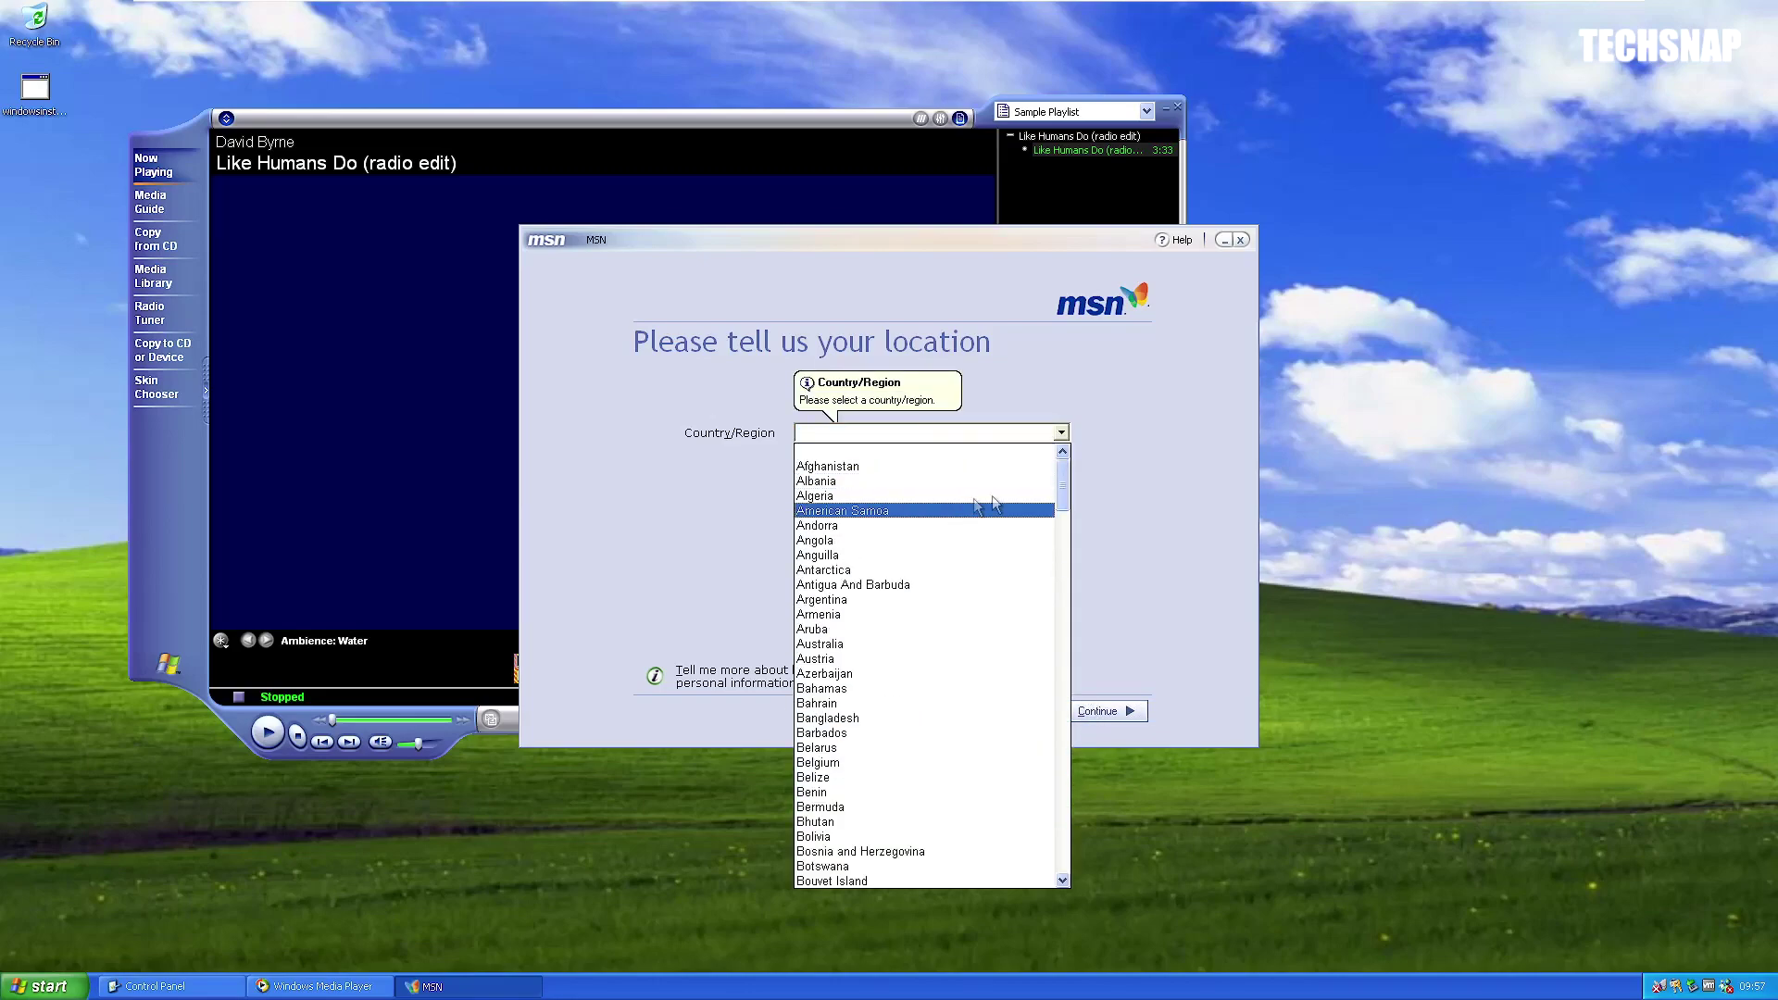
click(1050, 480)
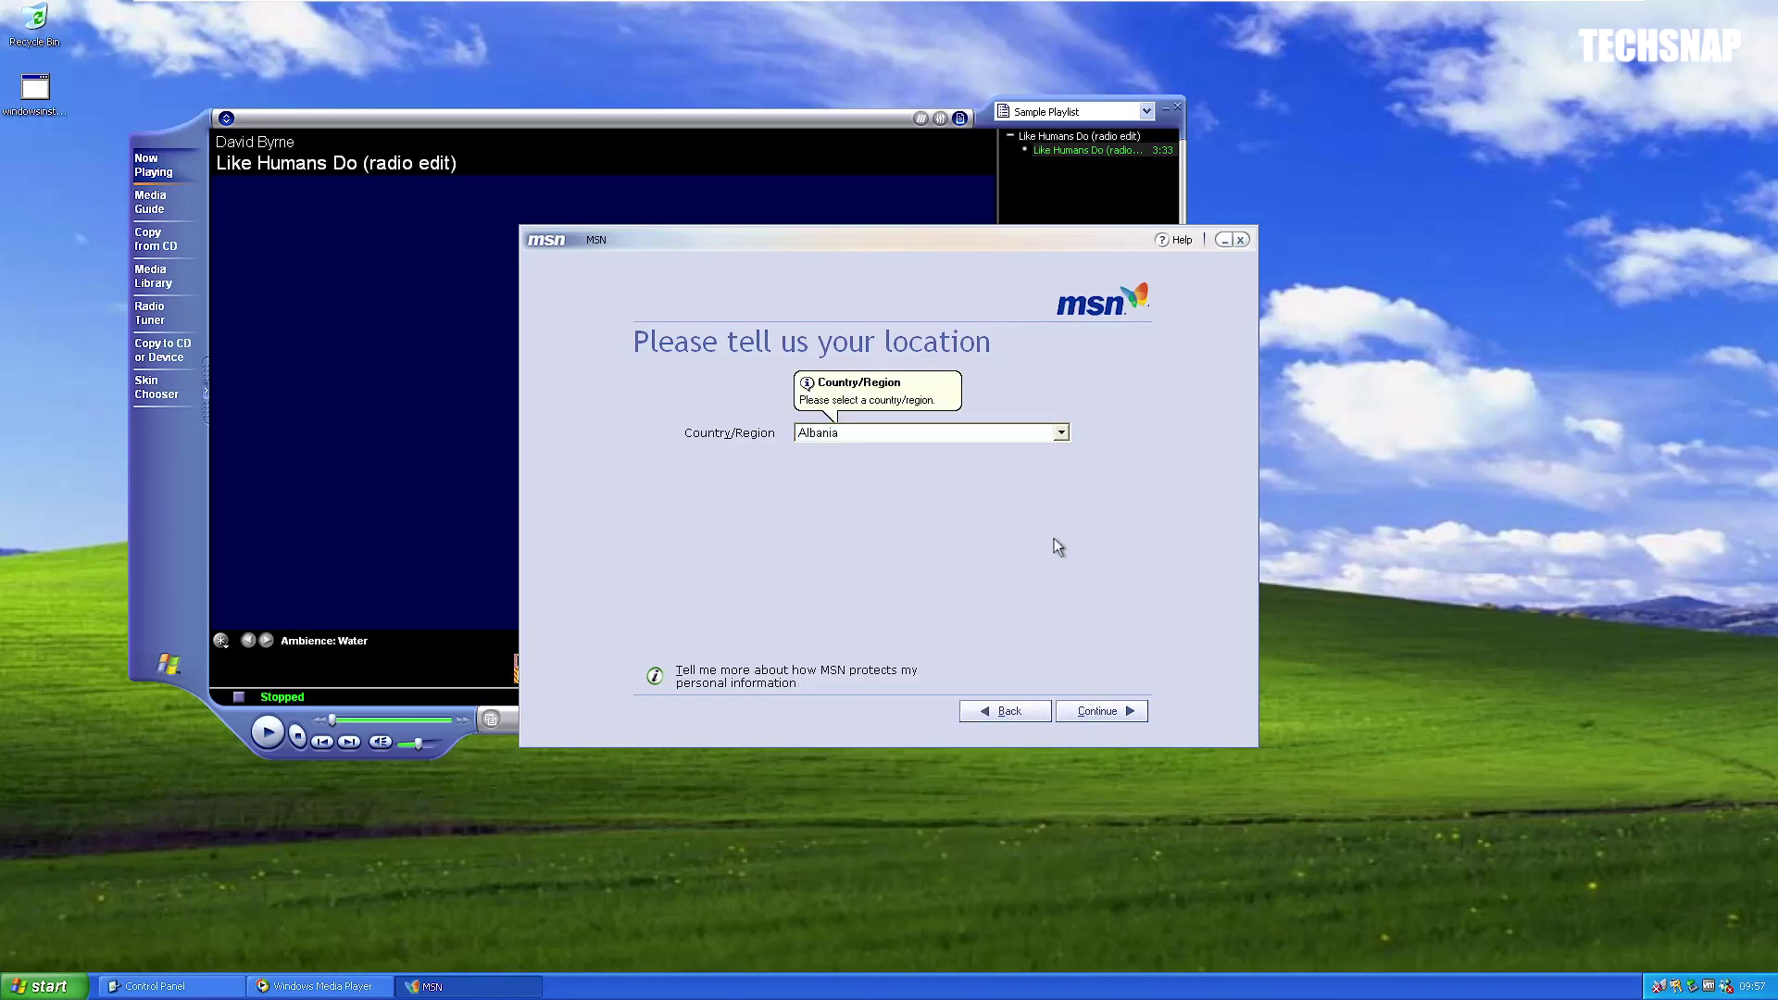
click(1060, 435)
drag(1062, 483, 1062, 870)
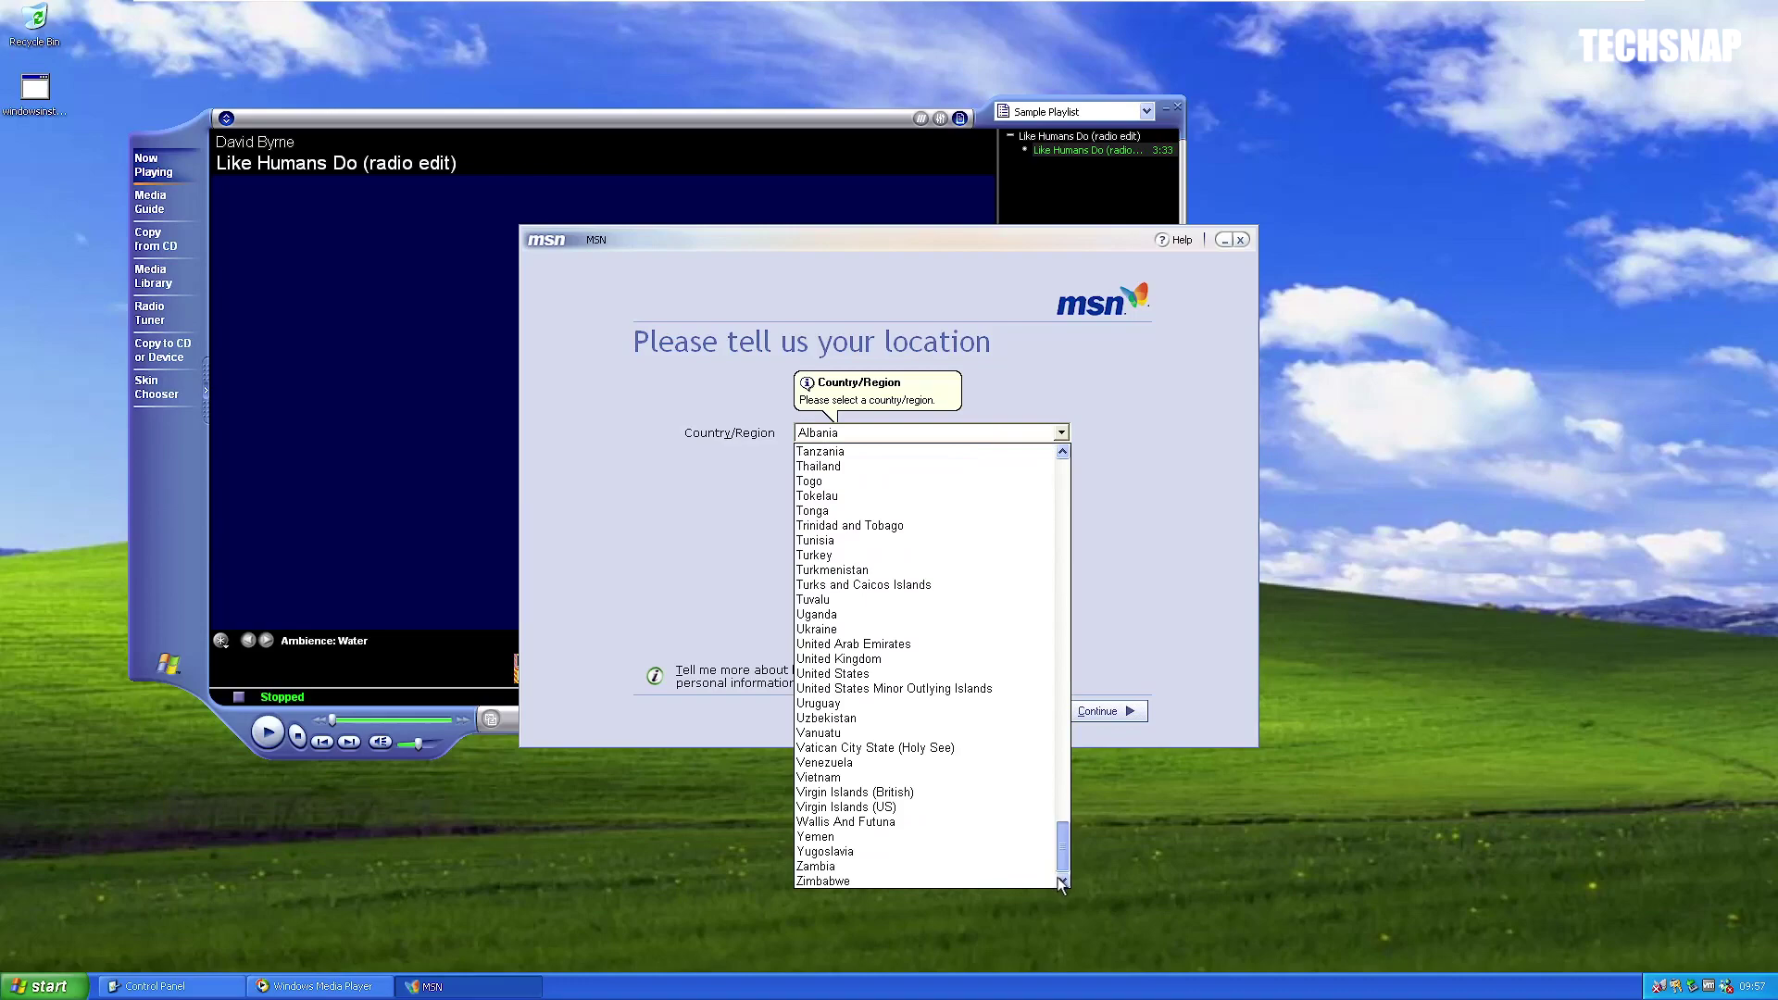
click(945, 674)
click(1102, 715)
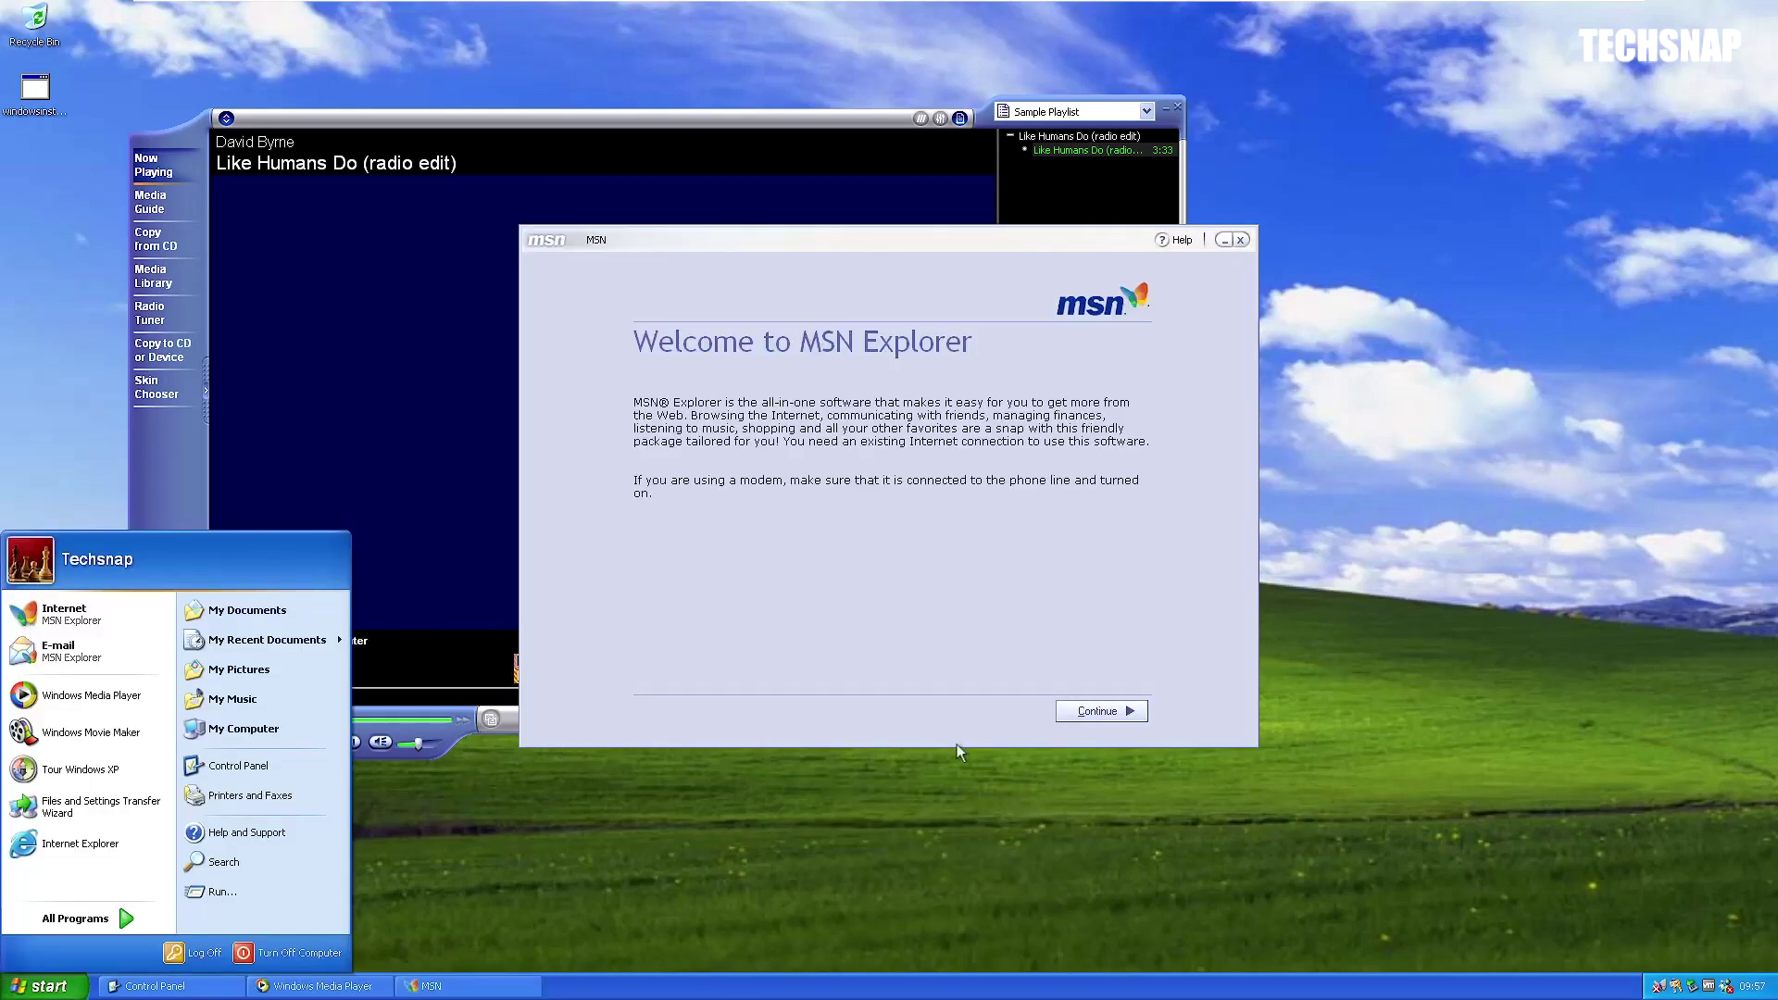
click(1139, 715)
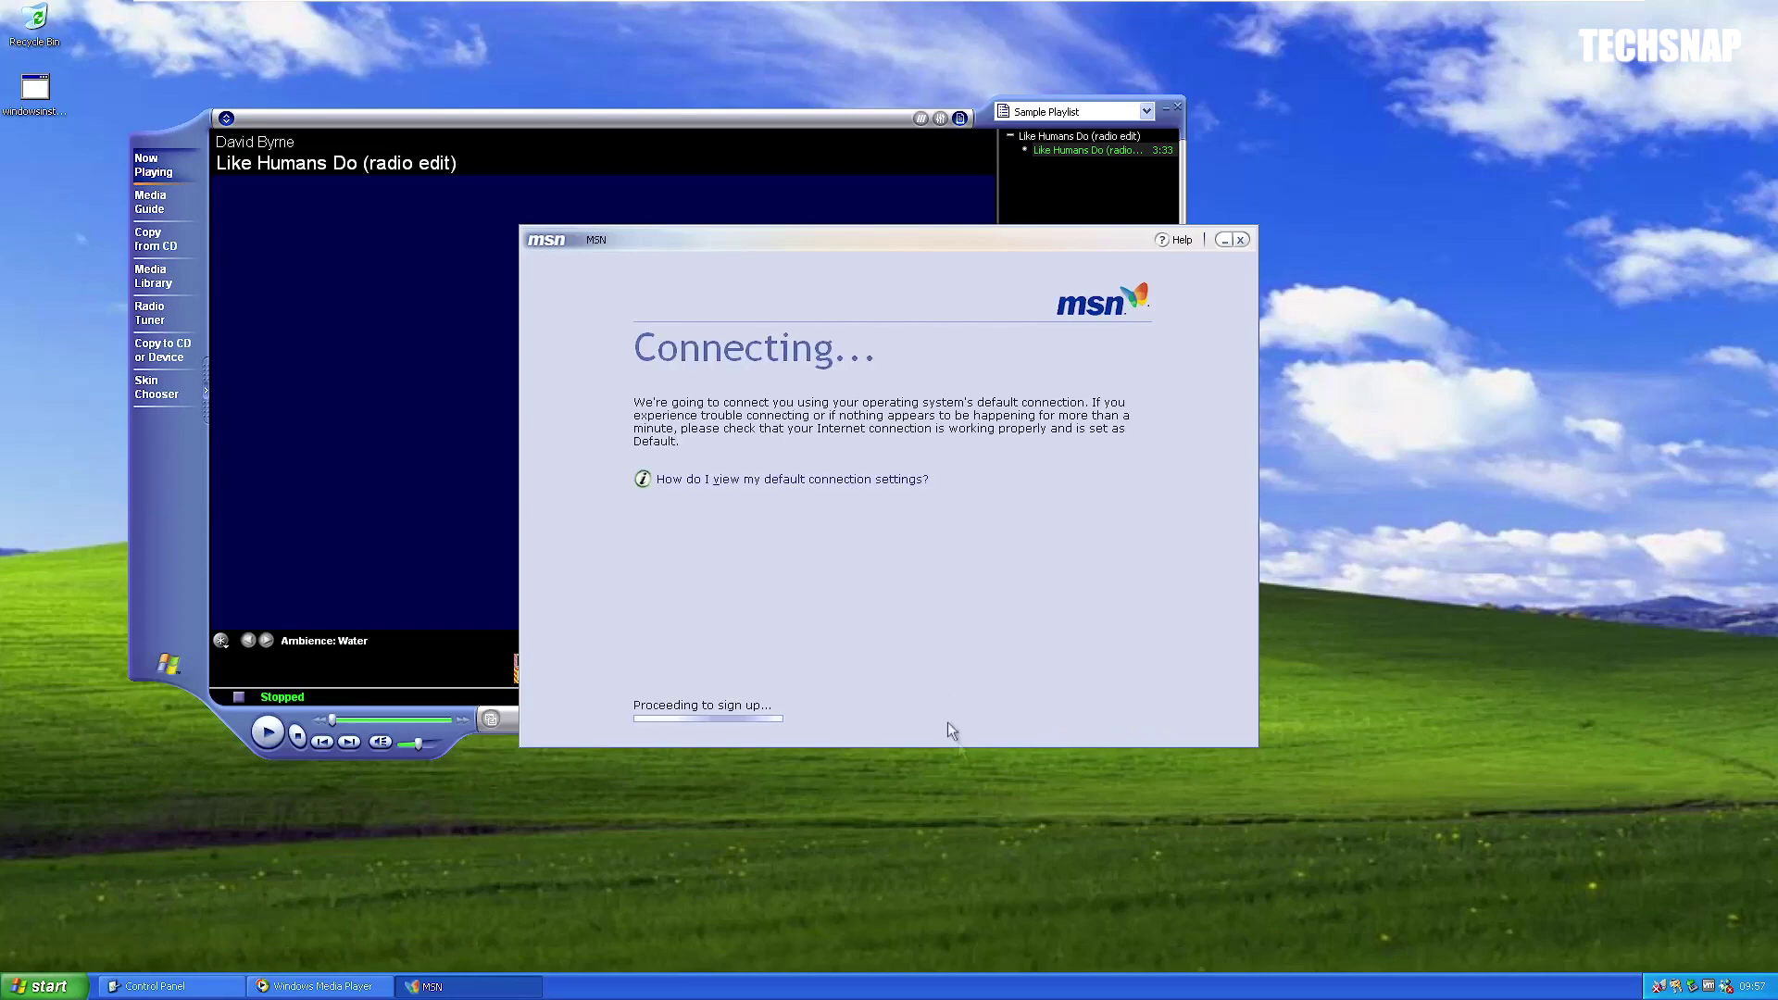
- Launch Internet Explorer again from the Start menu using the keyboard
key(super)
key(Down)
key(Down)
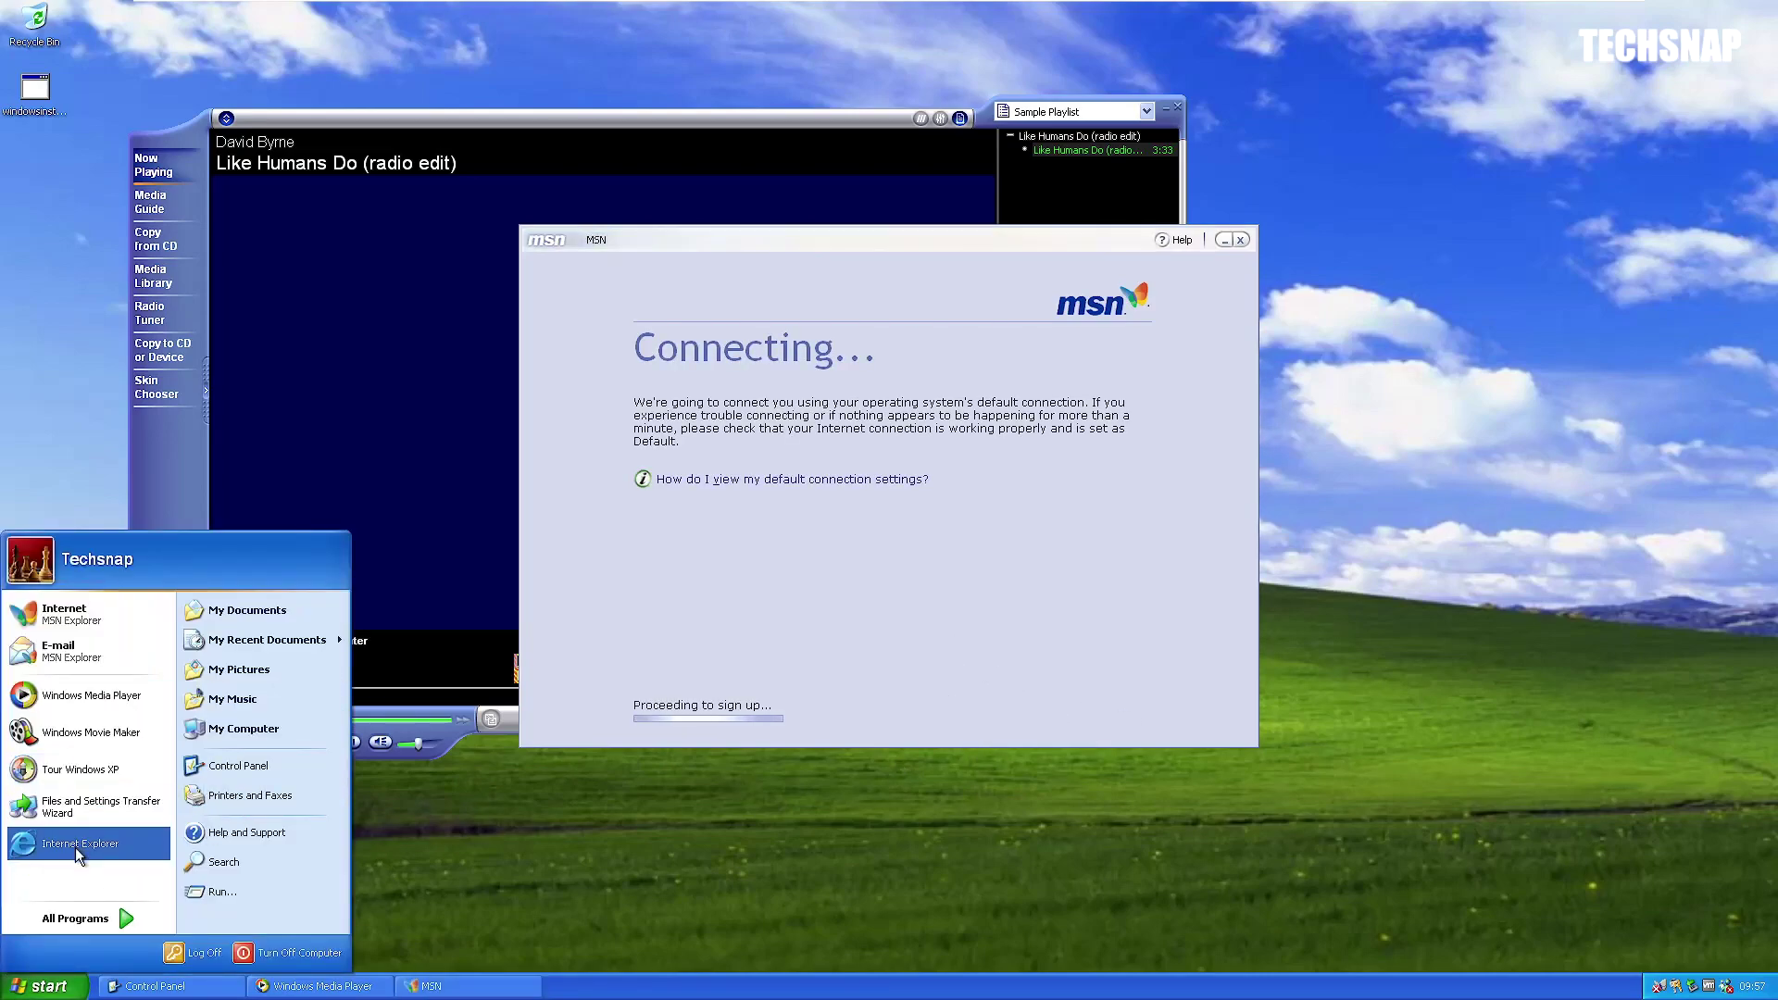
key(Return)
- View Internet Explorer 6's About box, move the browser lower left, and bring MSN forward
click(361, 226)
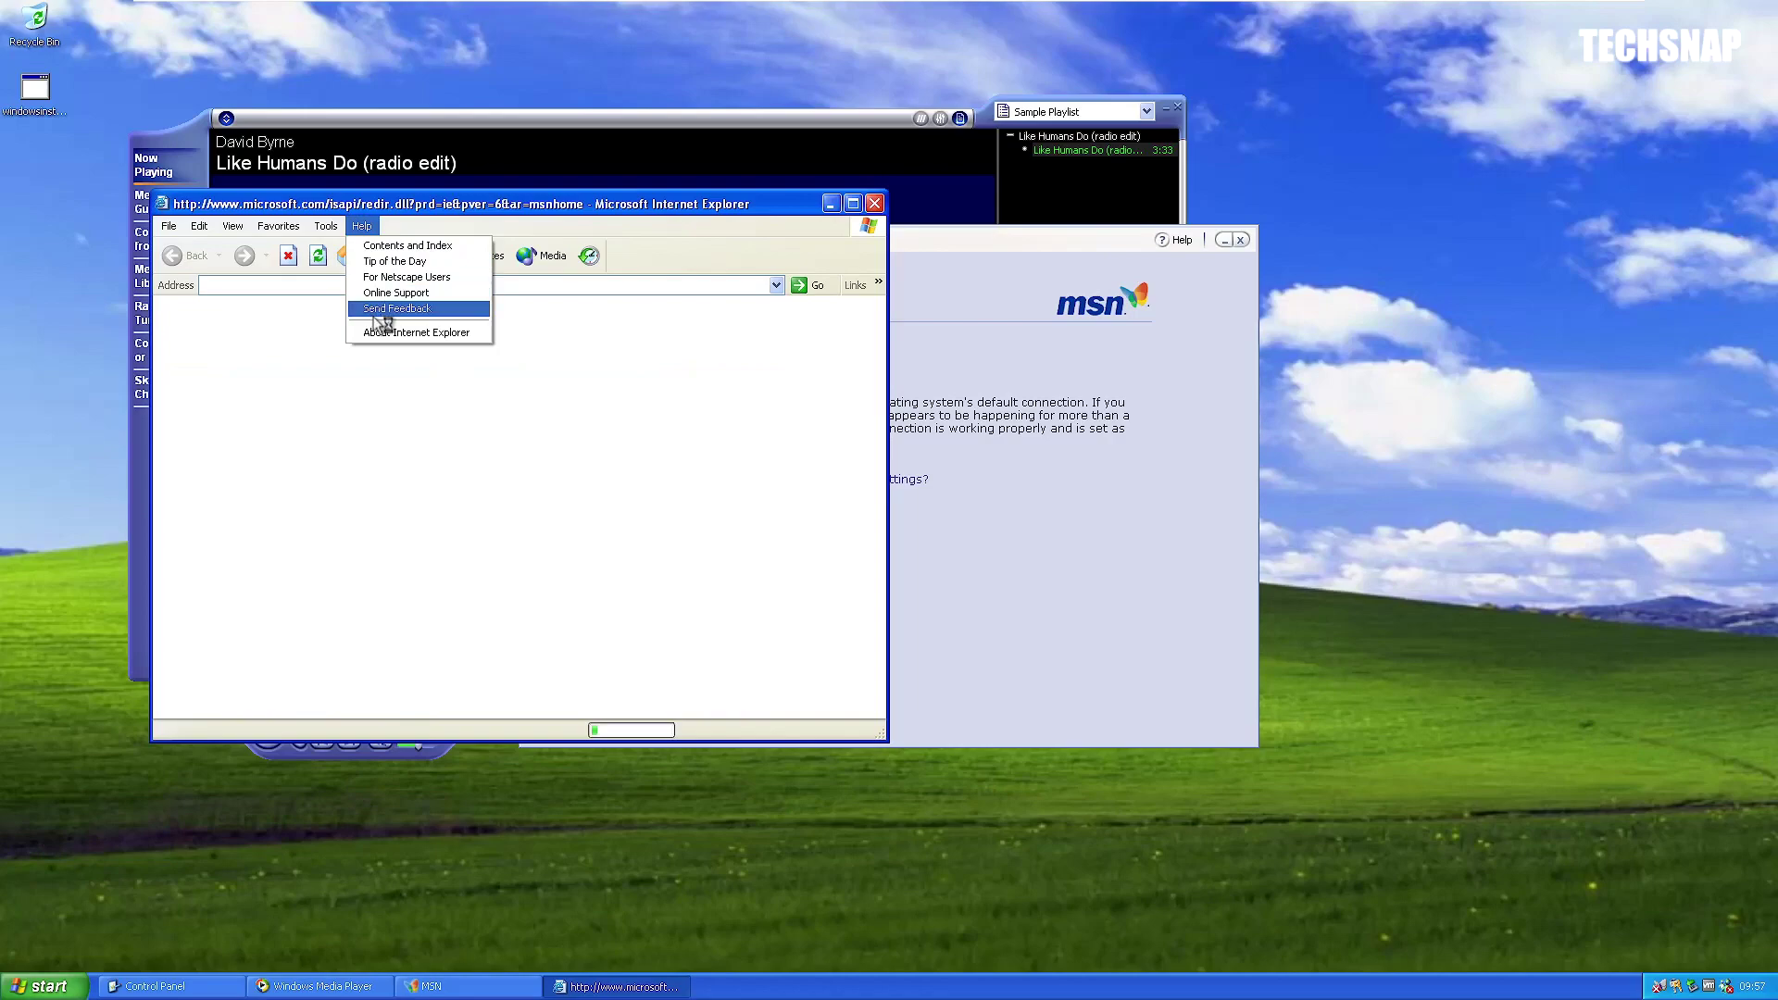
click(417, 332)
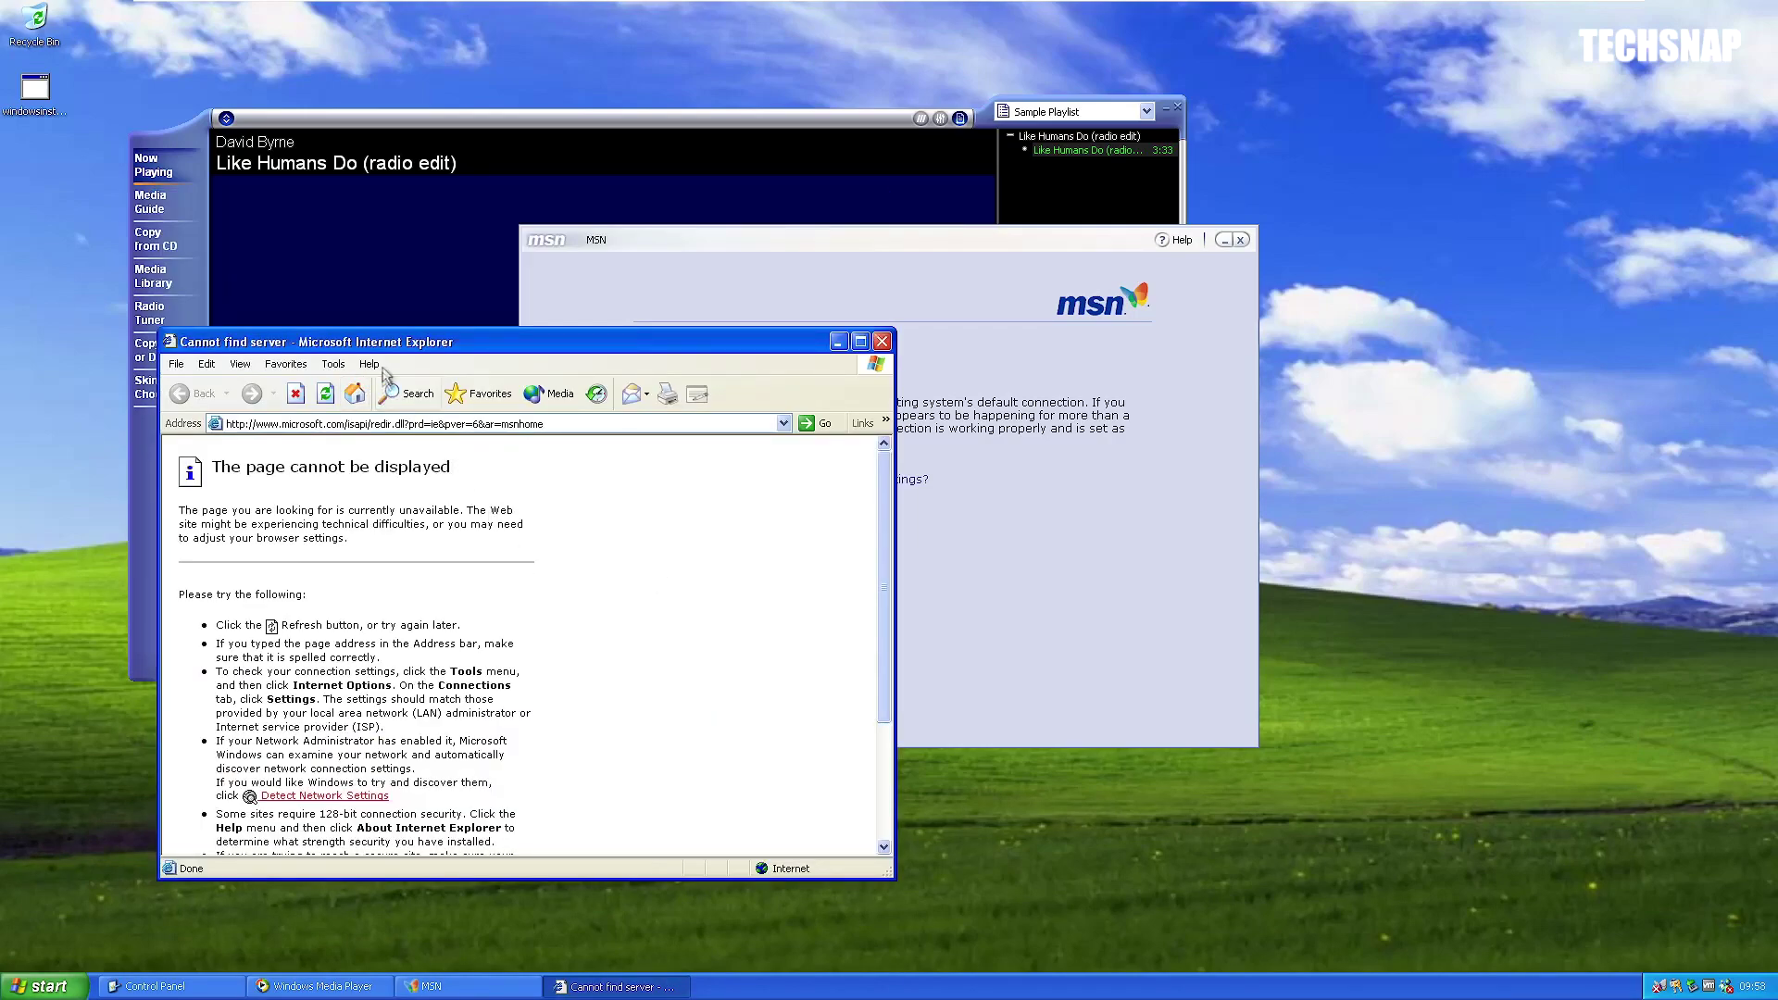
click(368, 363)
click(398, 470)
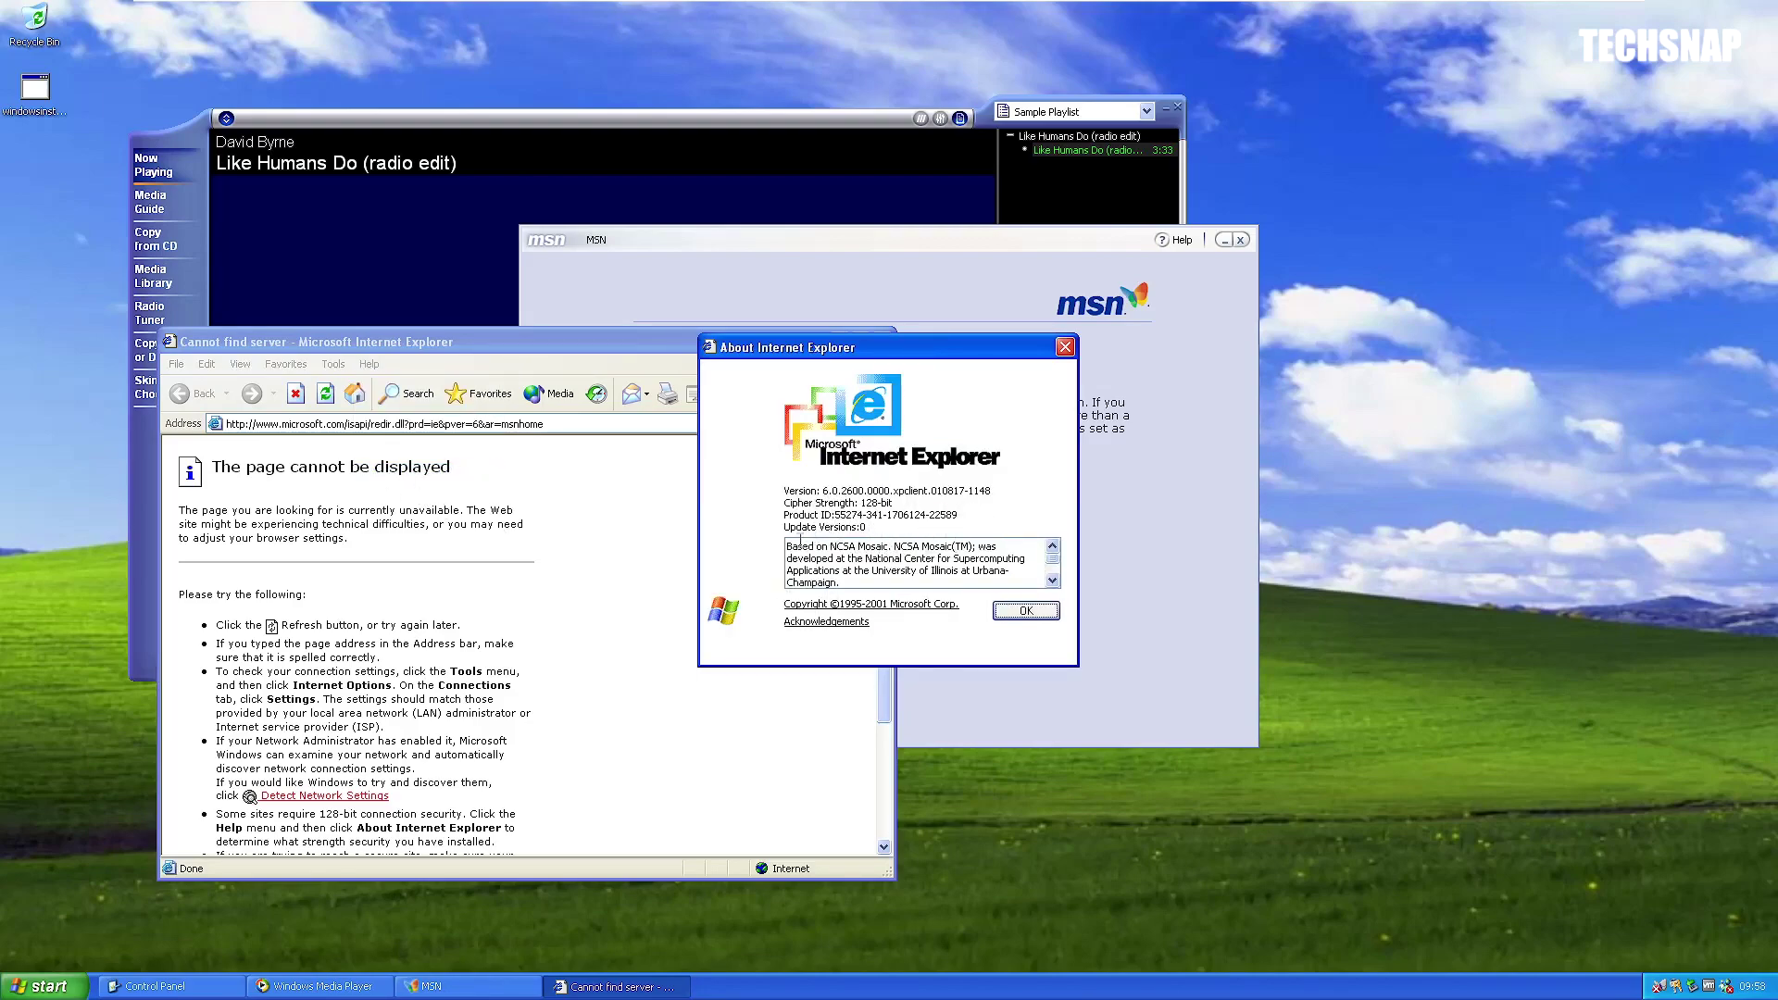
click(1024, 613)
drag(603, 352, 508, 420)
click(972, 572)
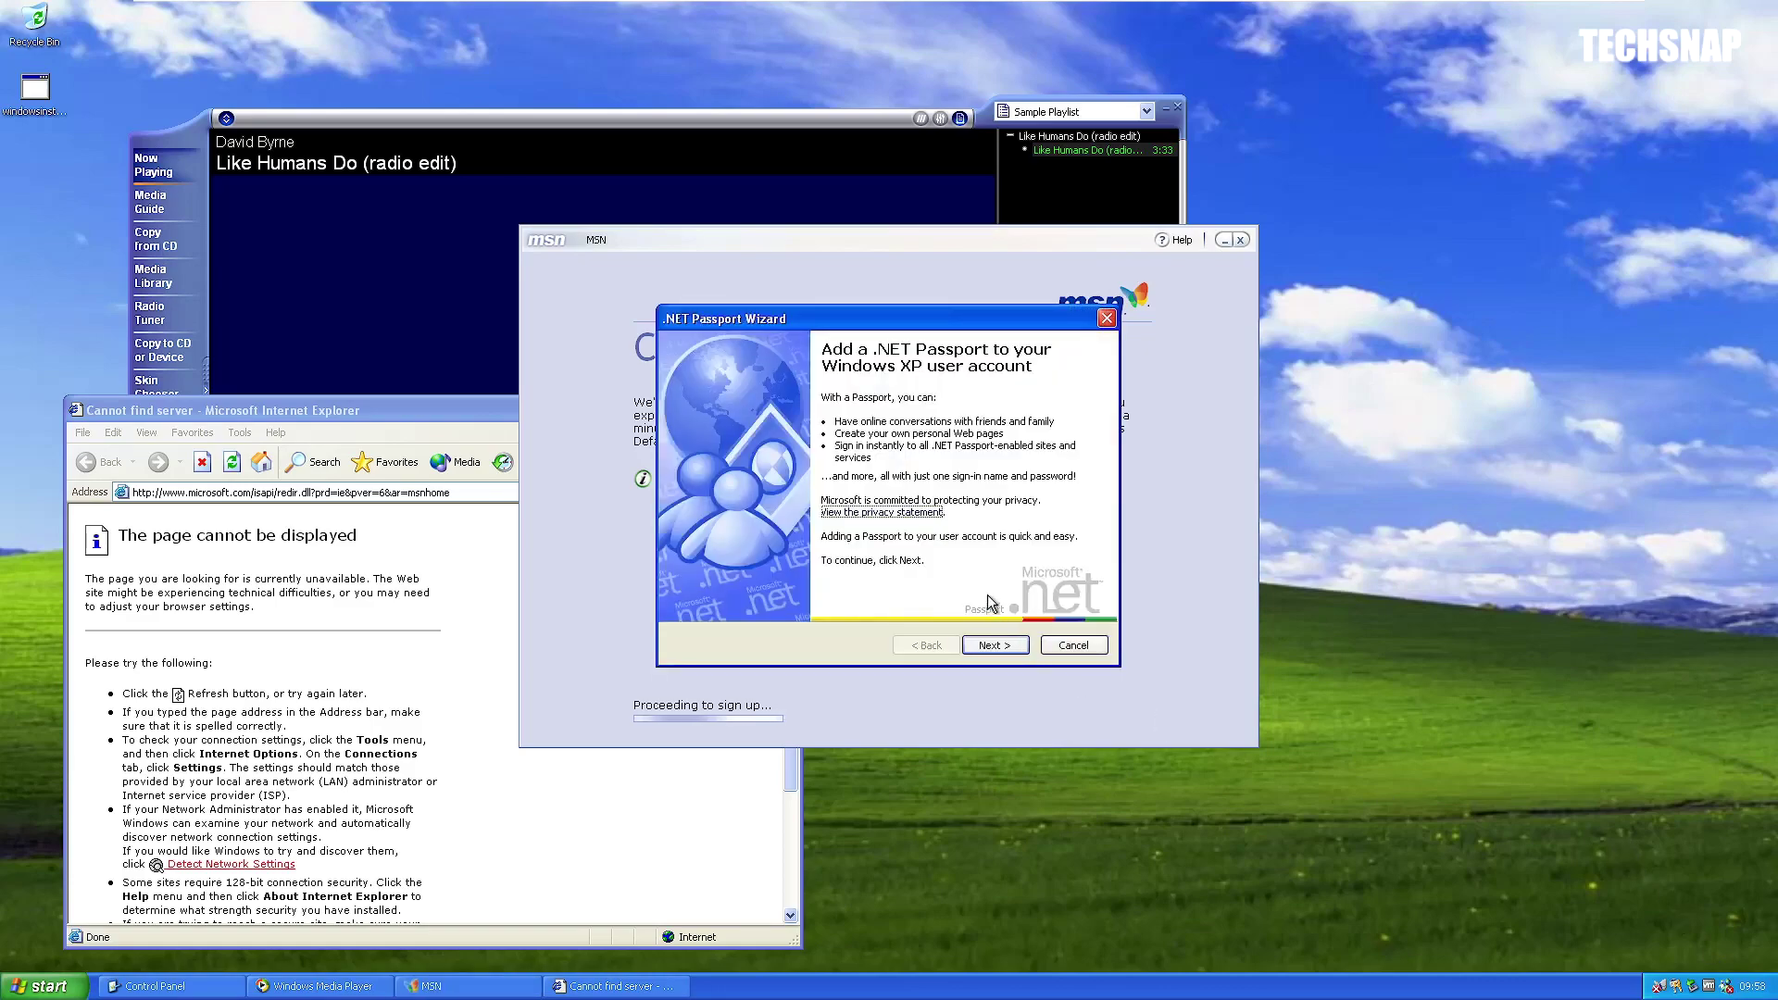
- Advance the .NET Passport Wizard, close it after its Web Service Error, and close Windows Messenger
click(990, 643)
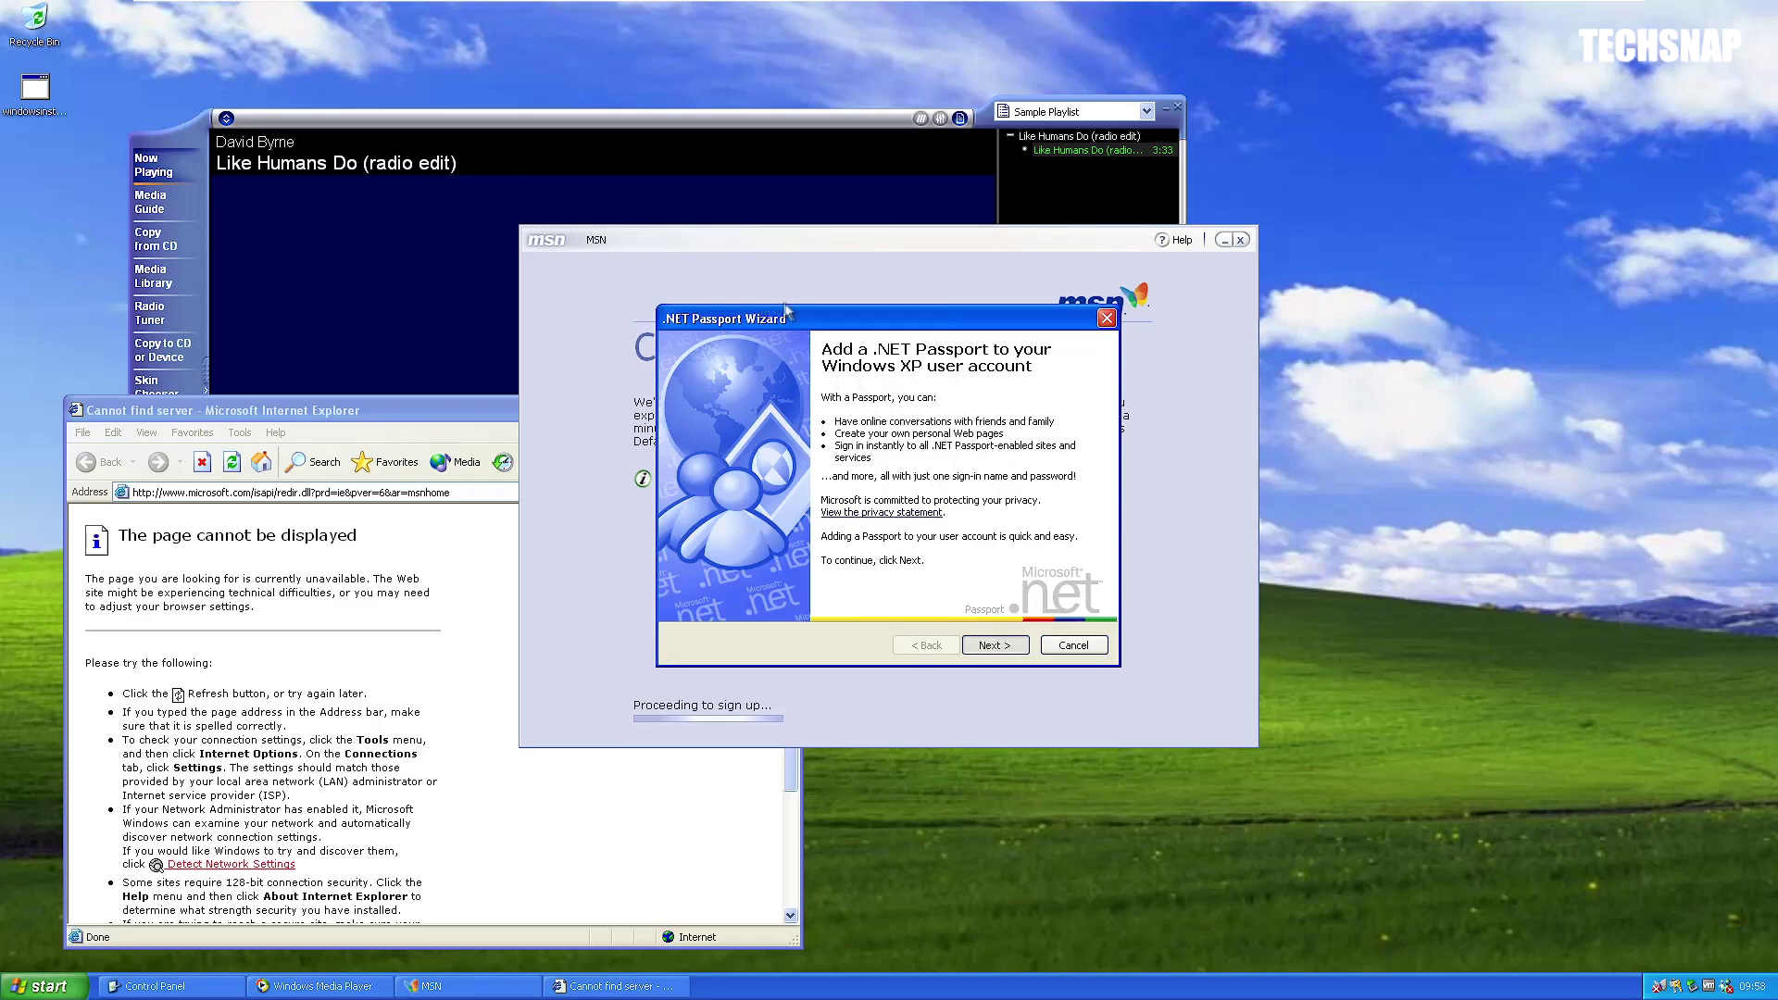
drag(789, 324, 993, 442)
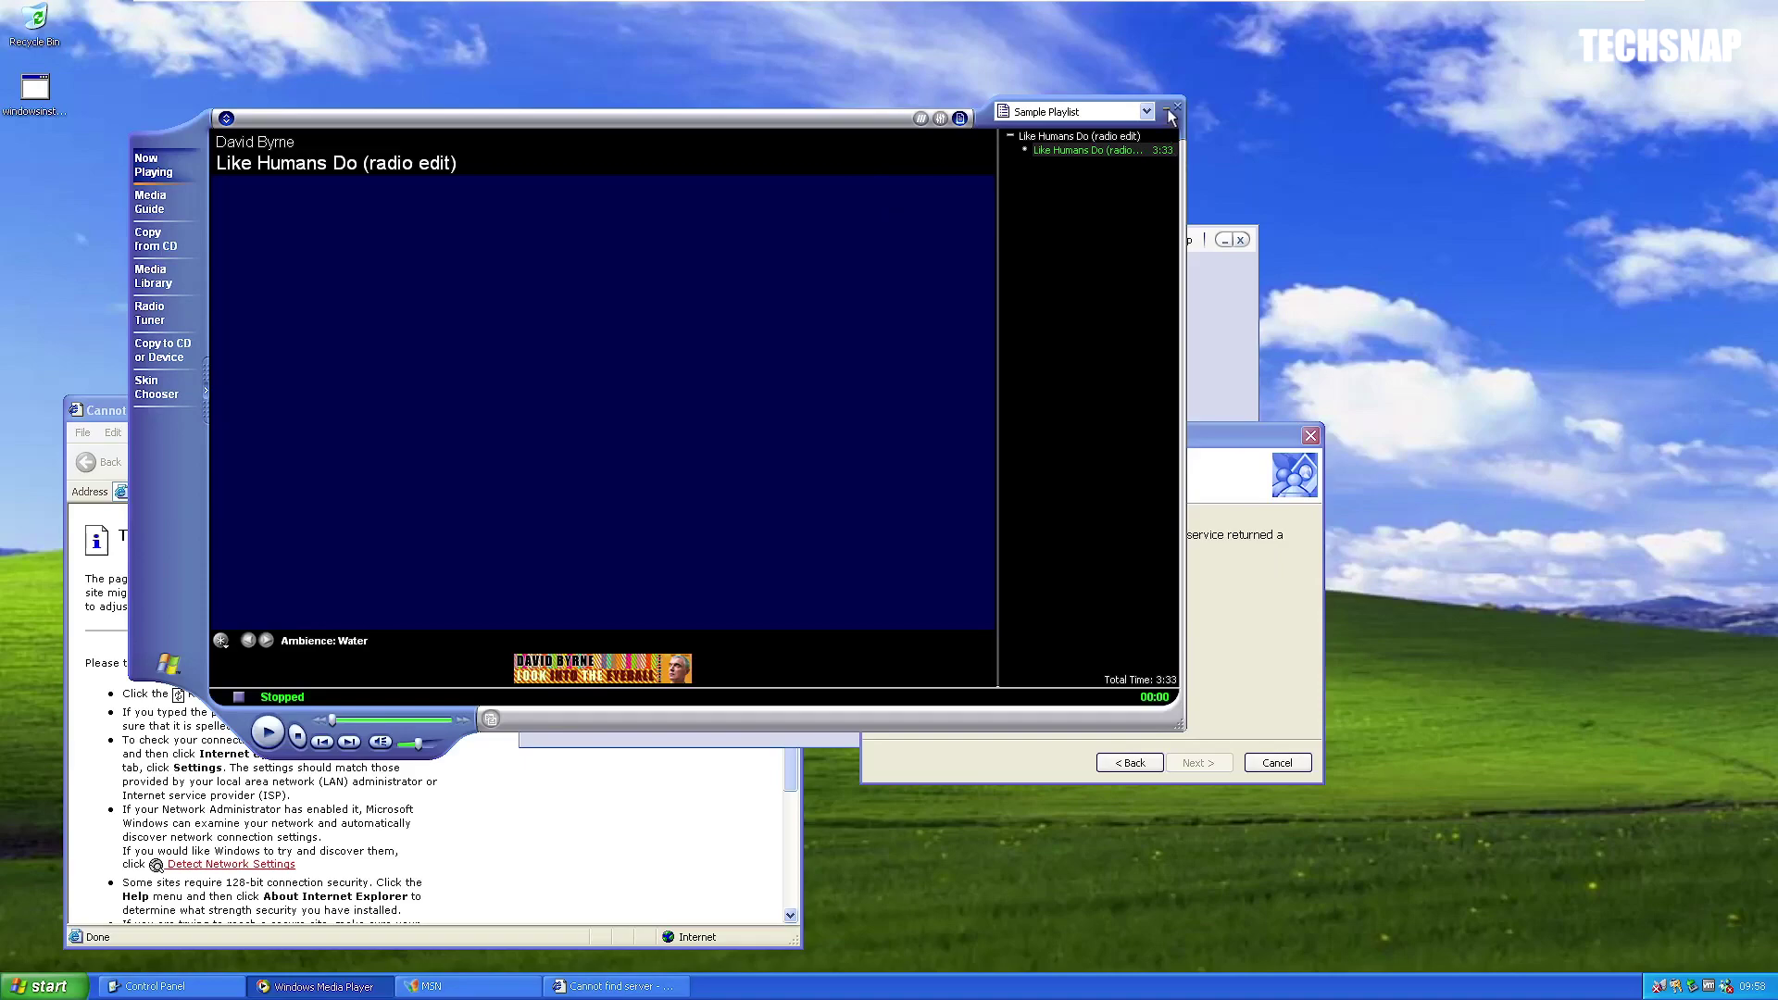
click(1207, 442)
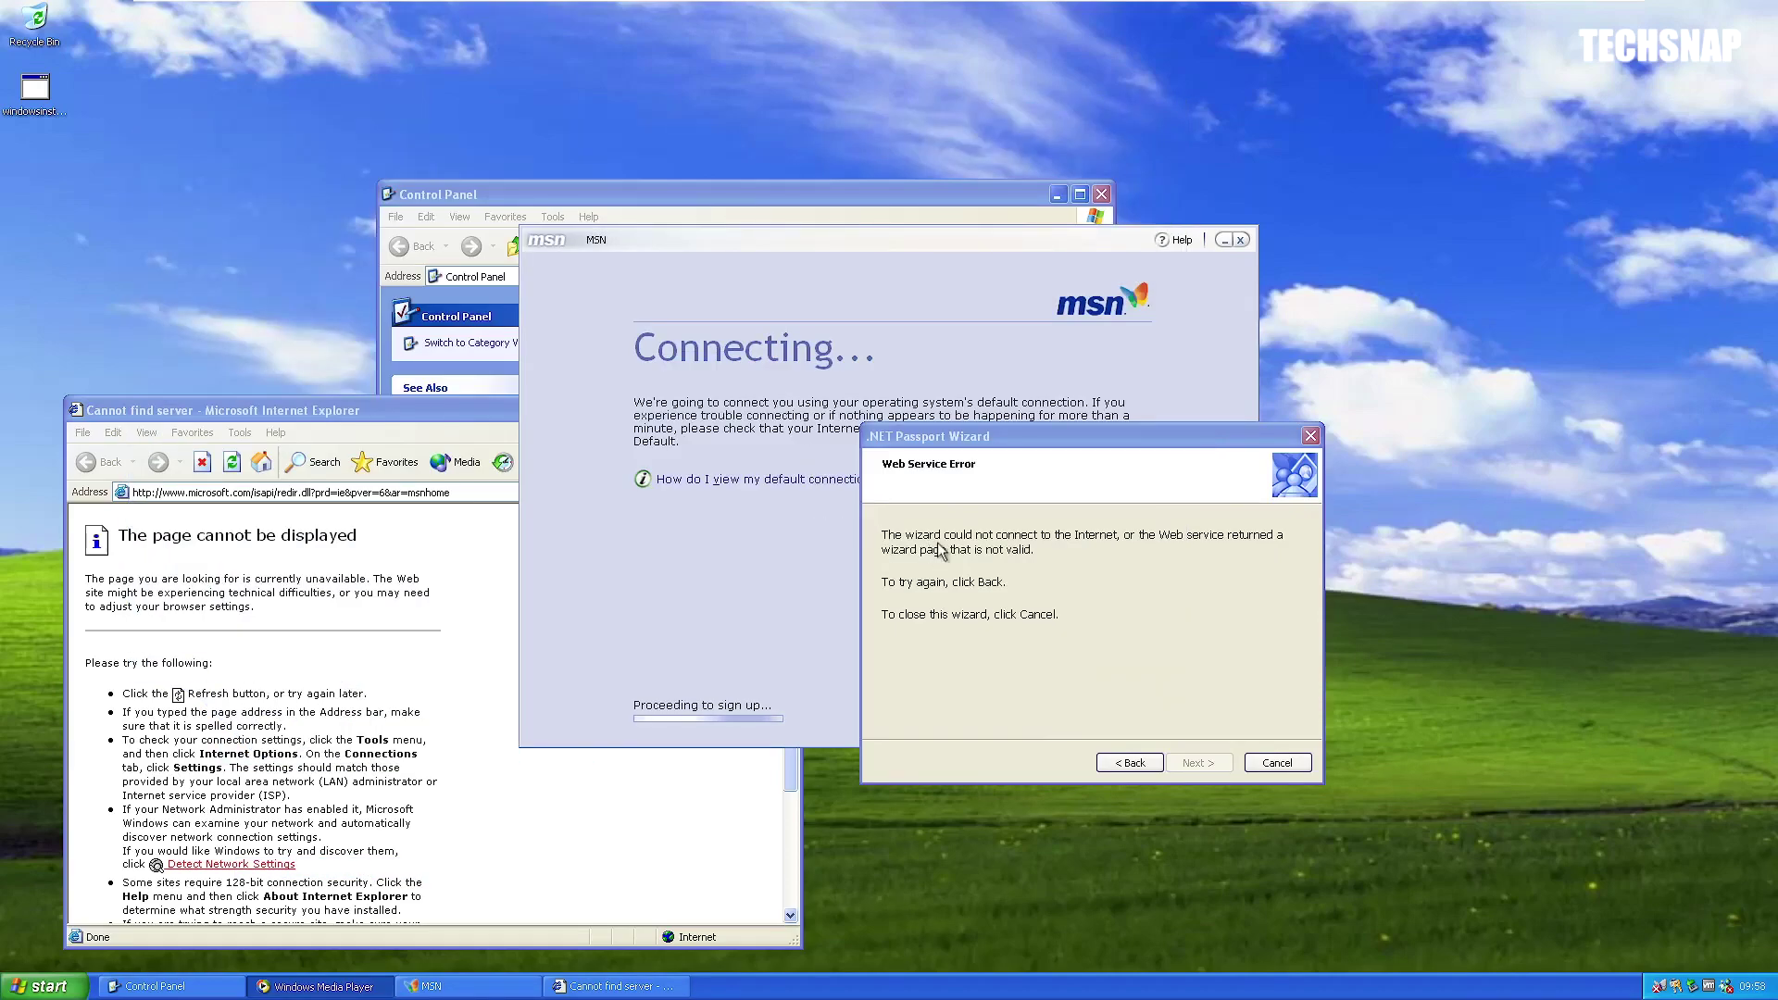
click(1277, 762)
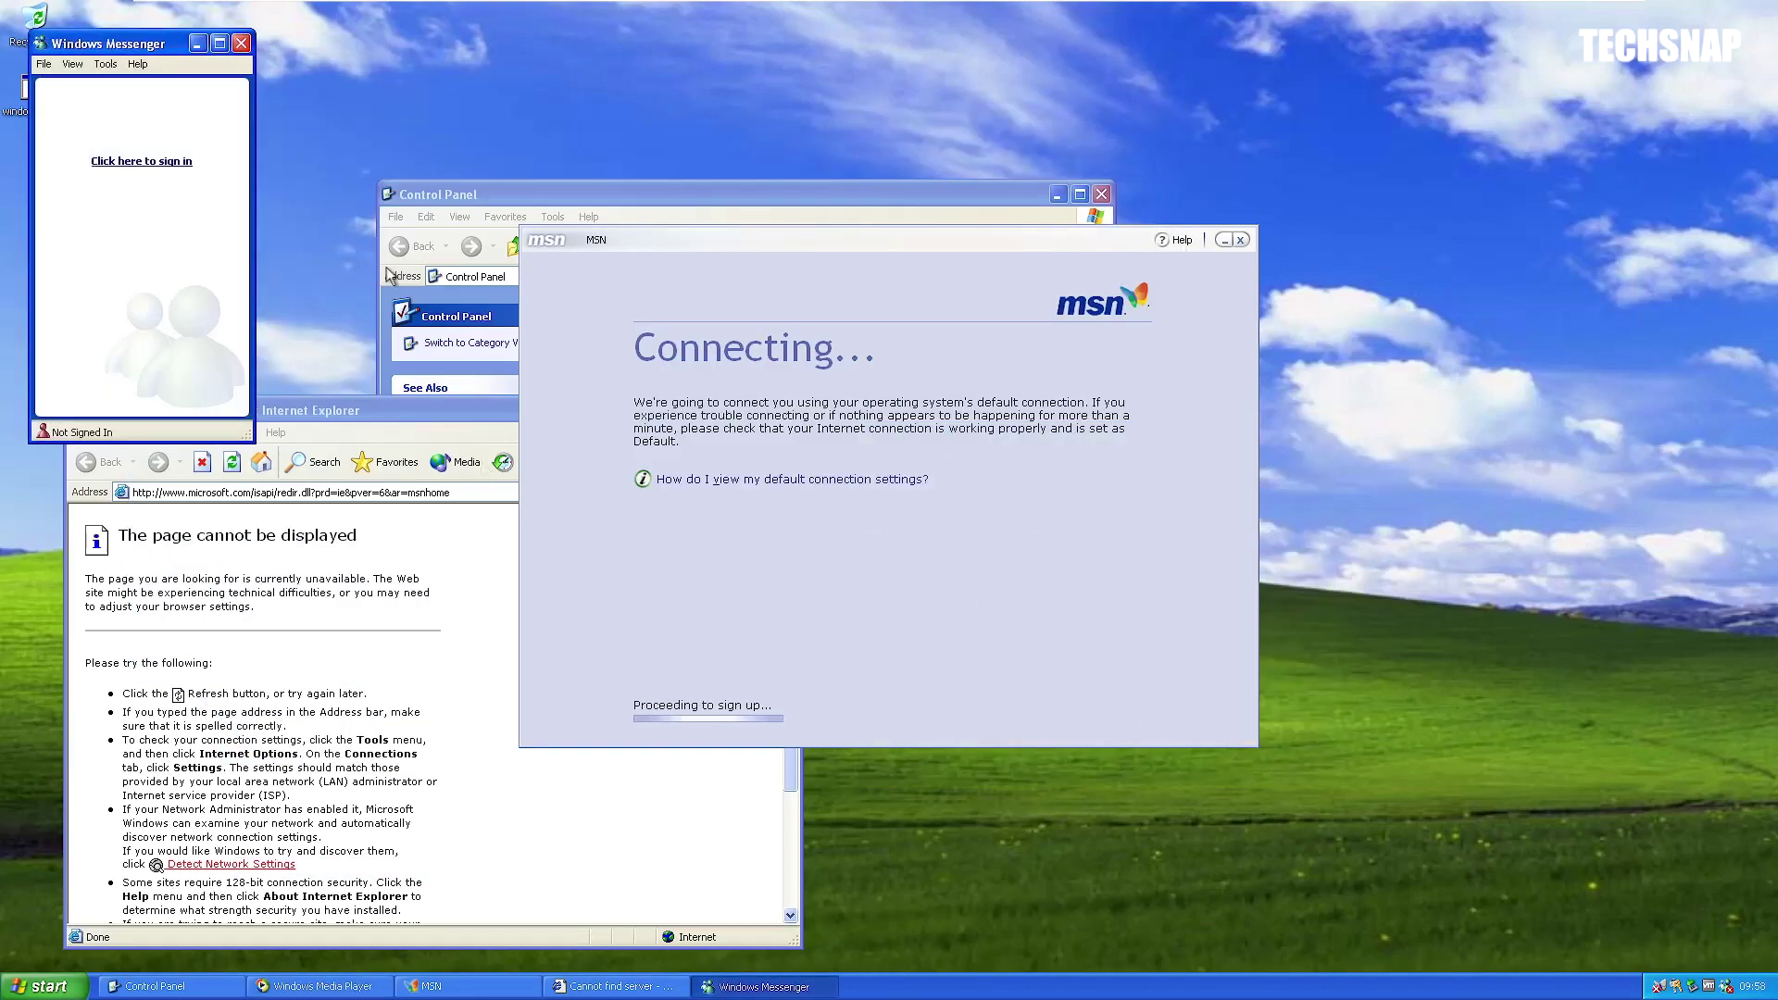
click(246, 47)
click(887, 565)
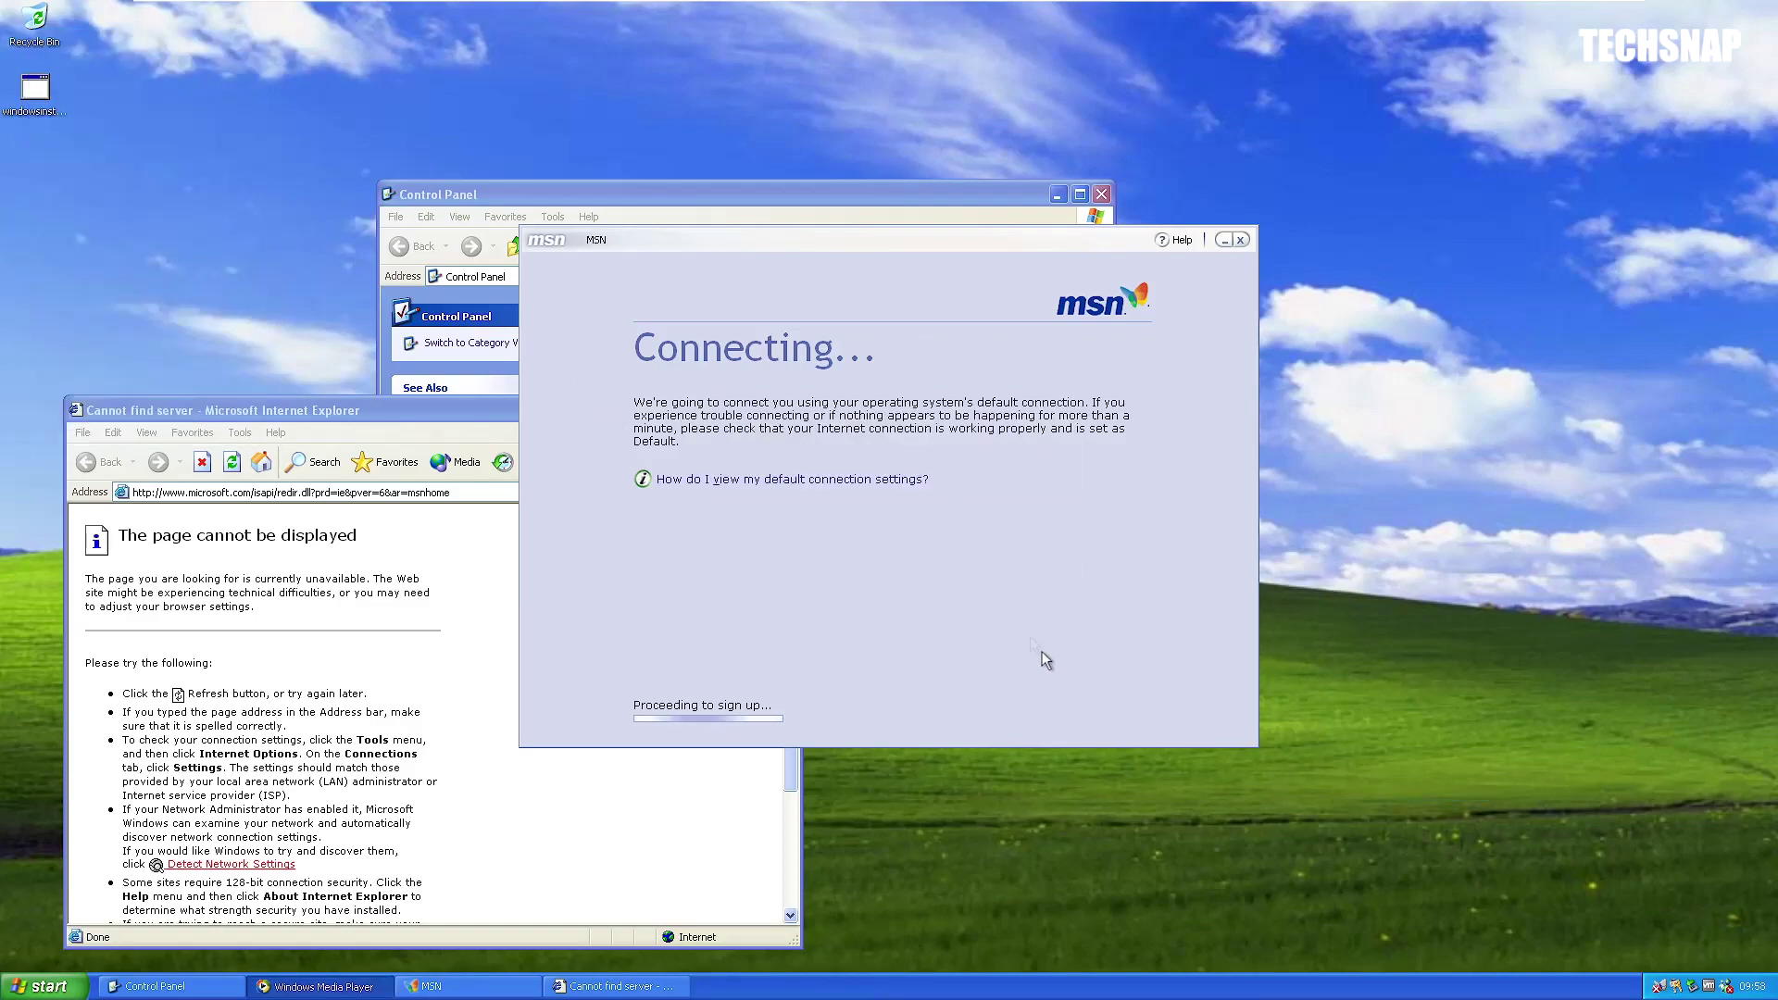
- Dismiss the no-user message, open guest sign-in, then close the MSN windows and Internet Explorer
click(998, 262)
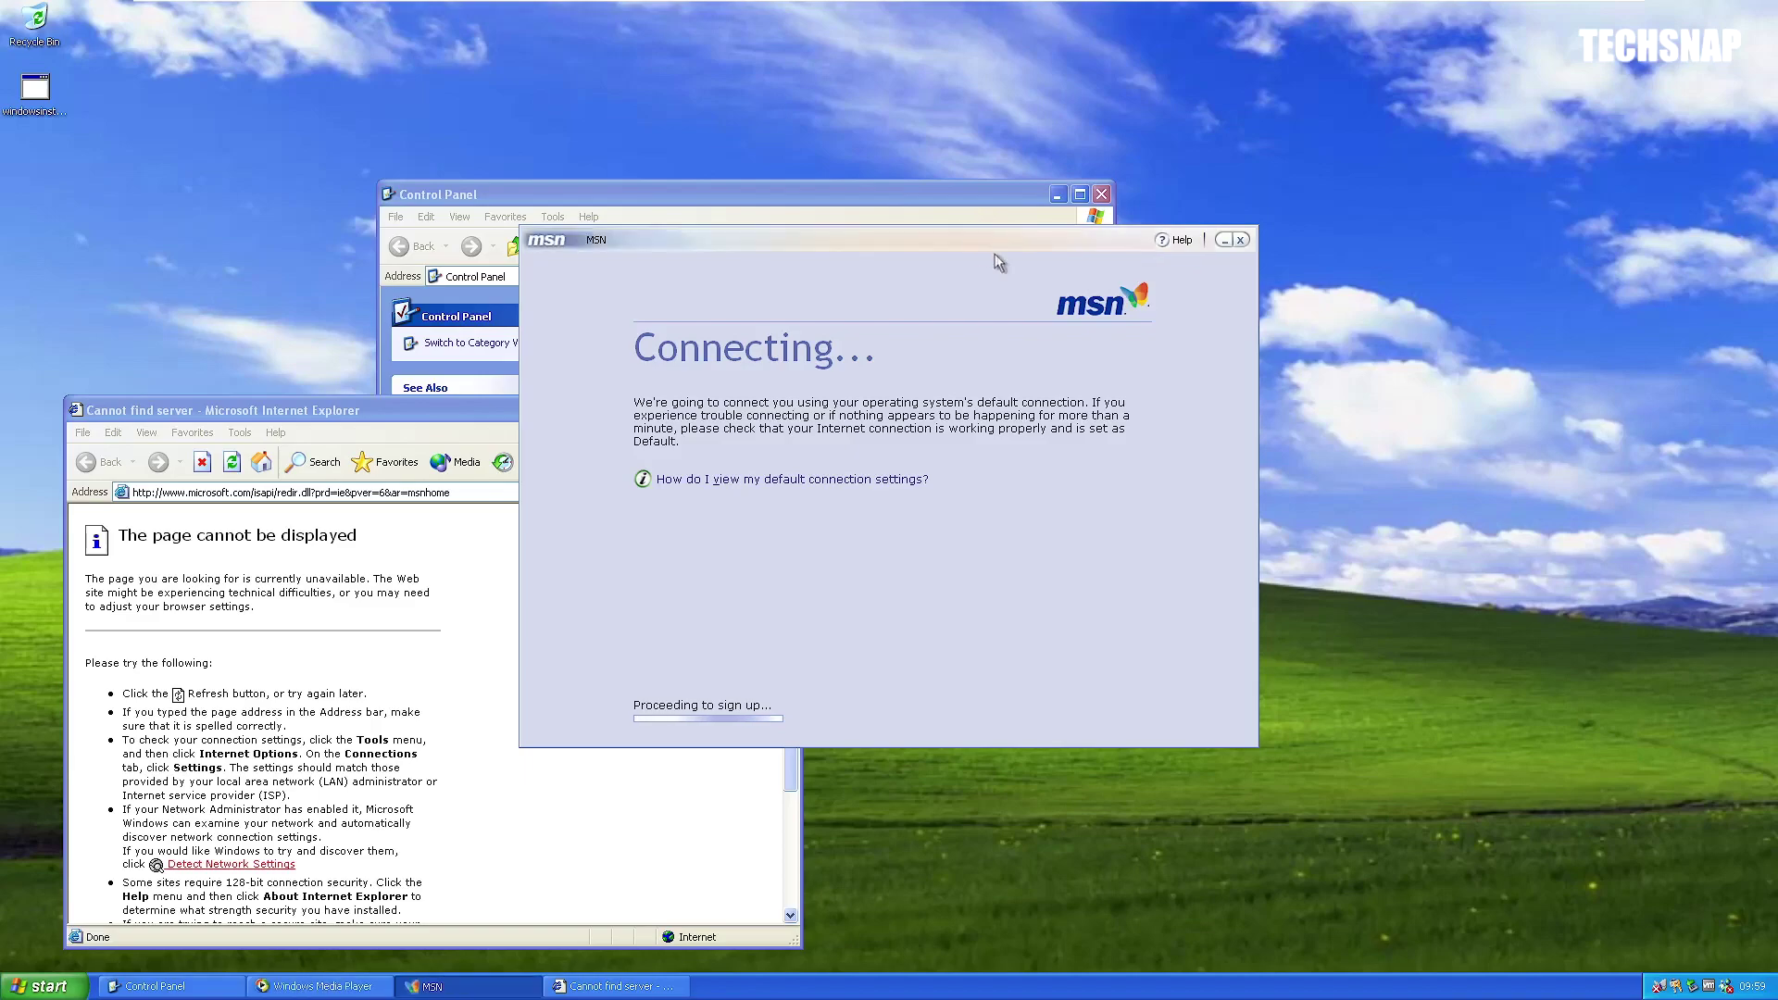
drag(995, 254, 1159, 360)
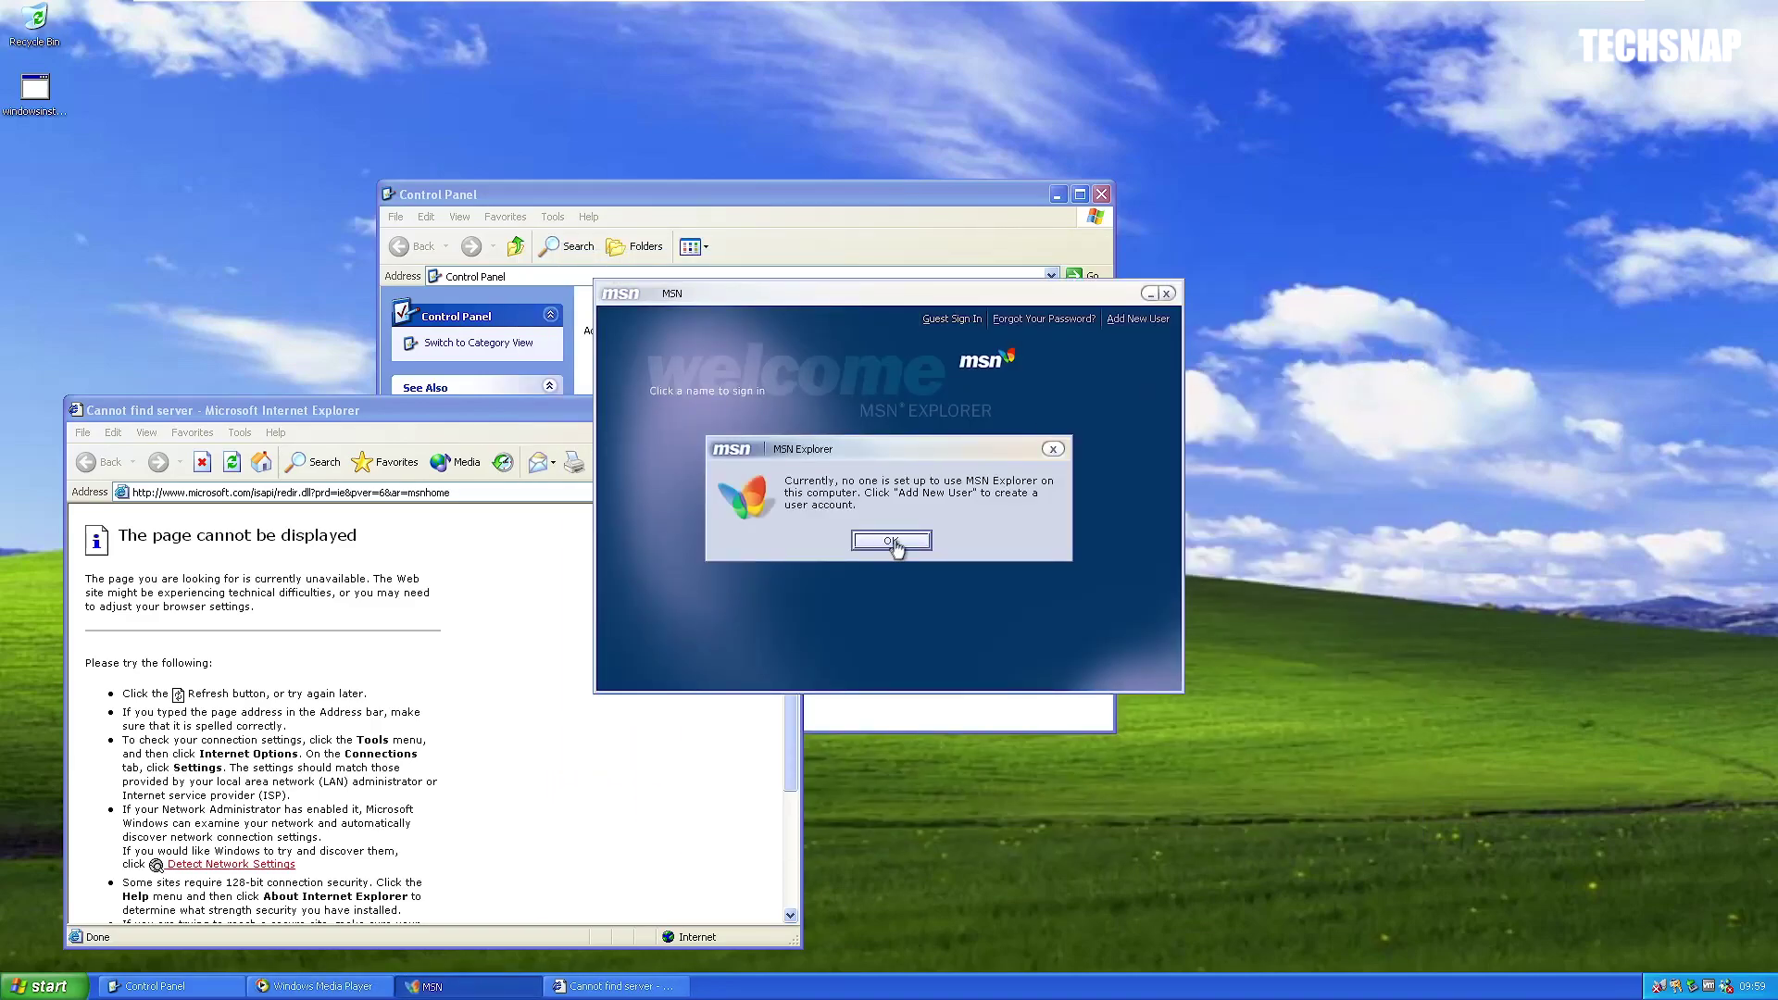
click(891, 543)
click(950, 318)
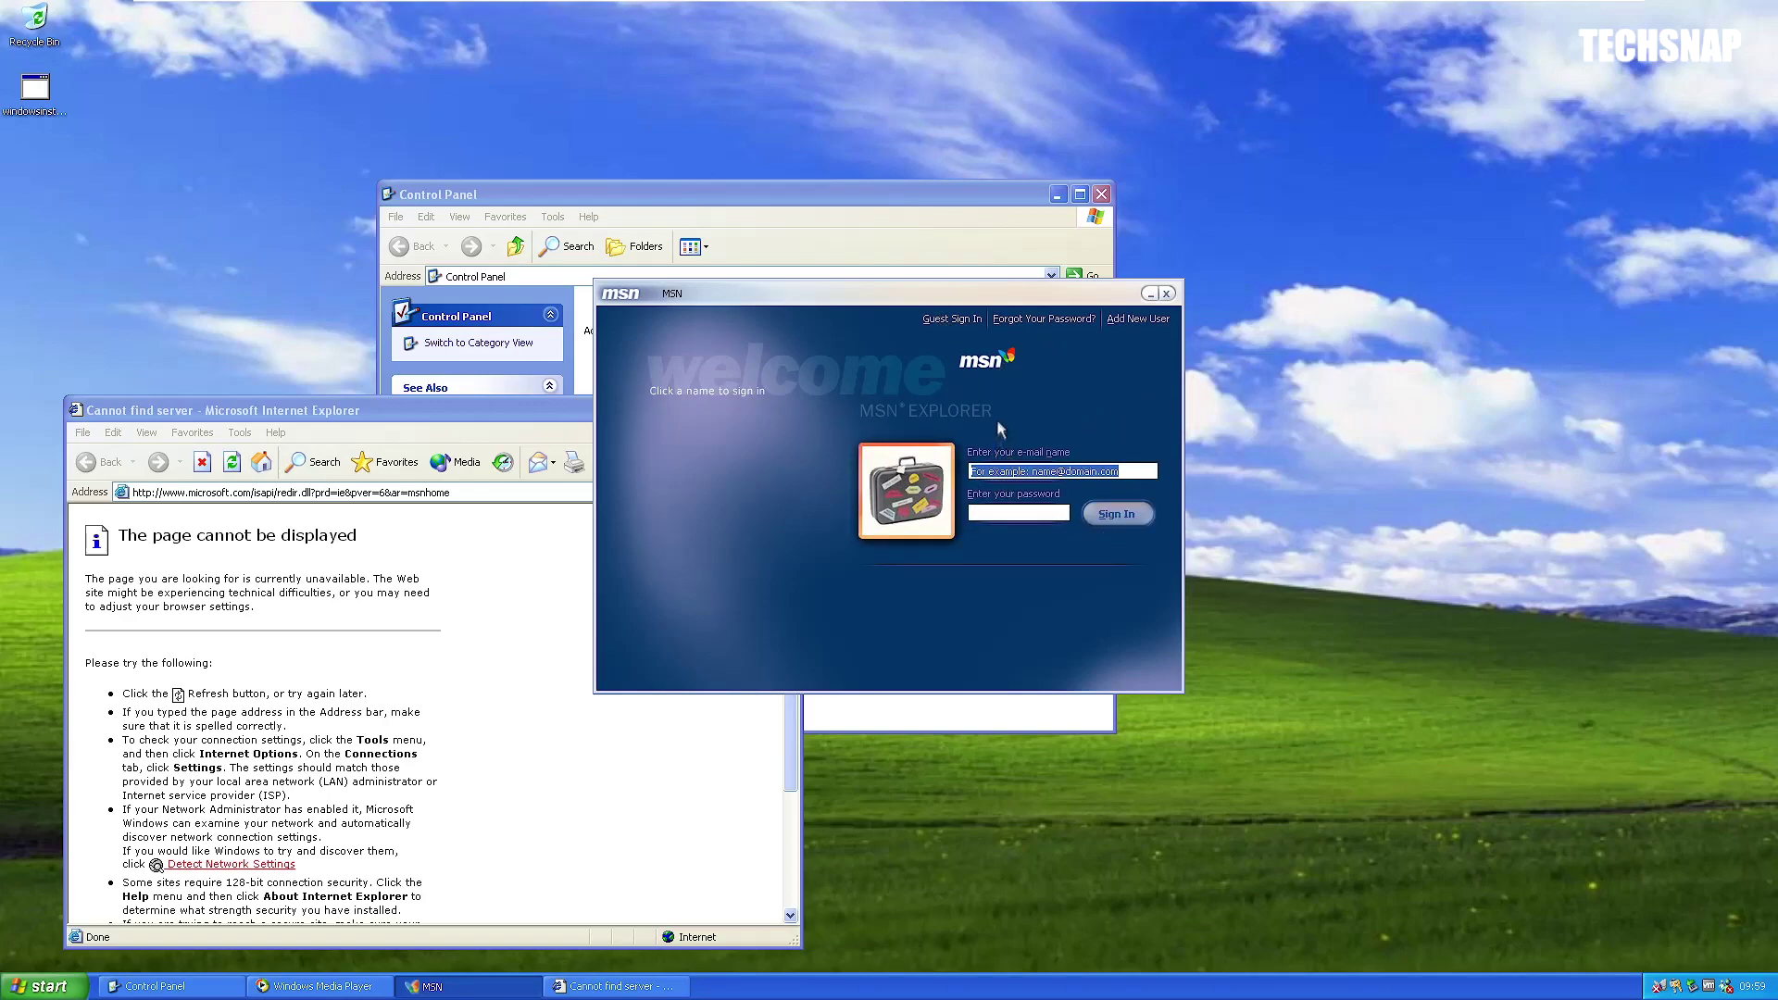
click(1165, 293)
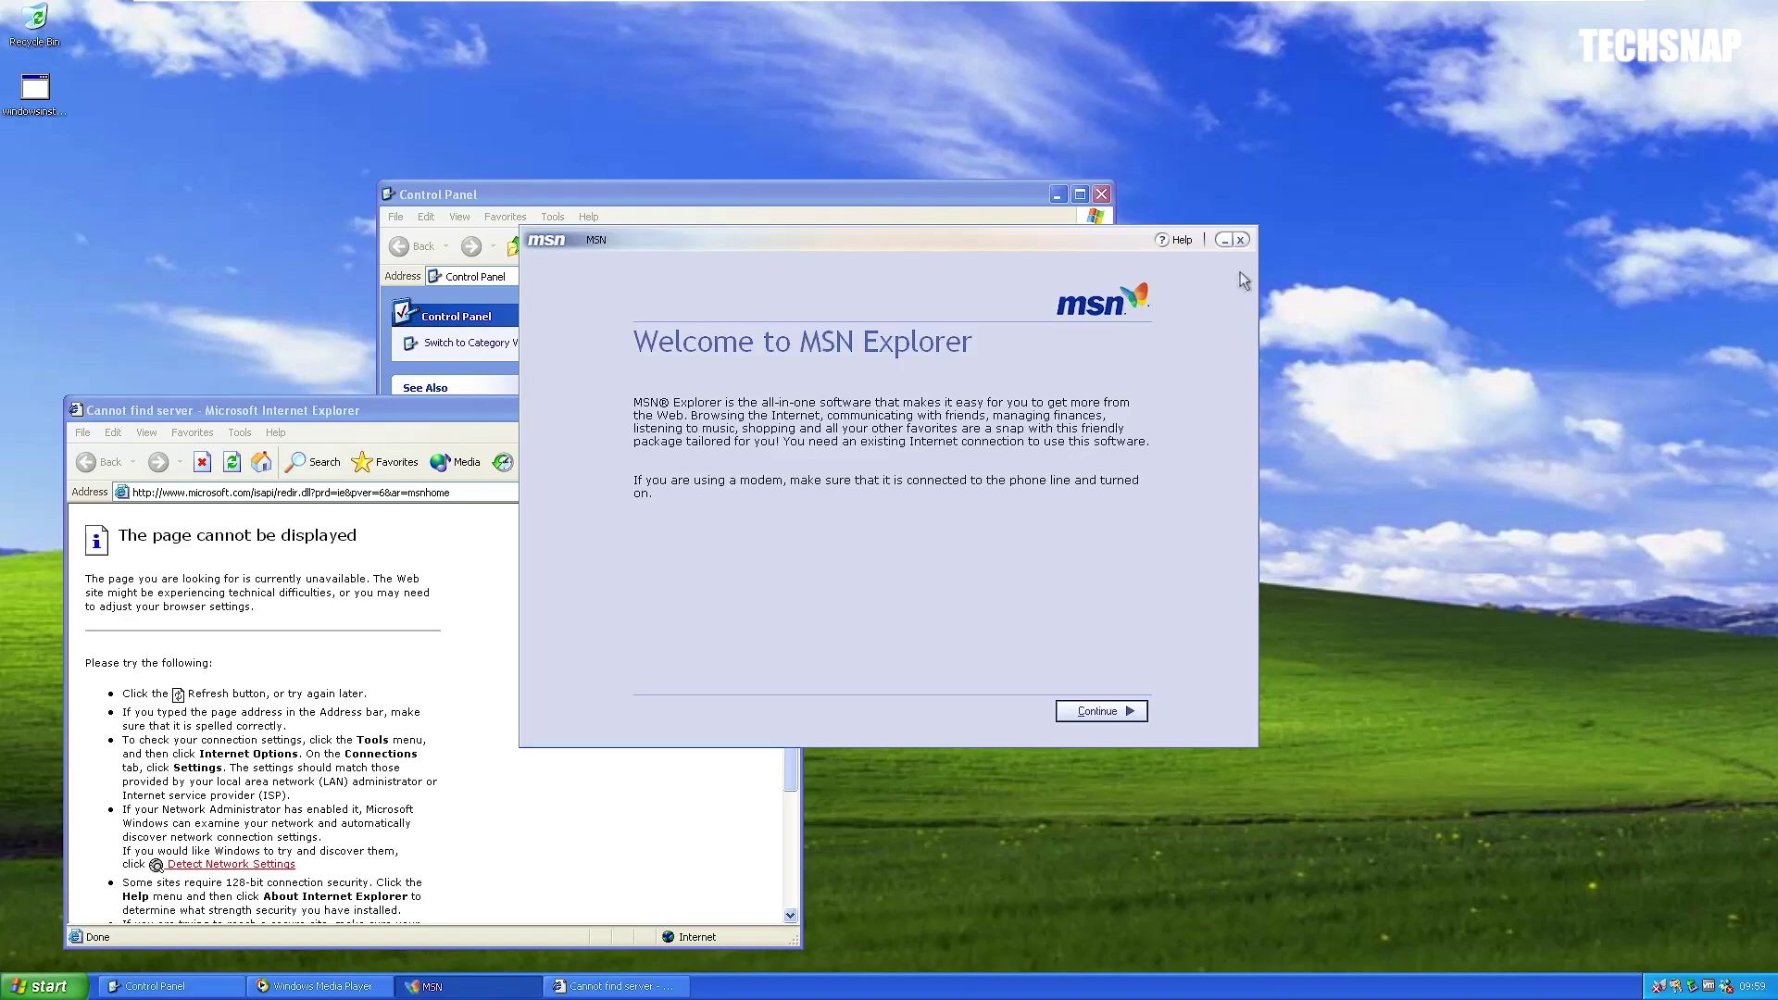
click(906, 542)
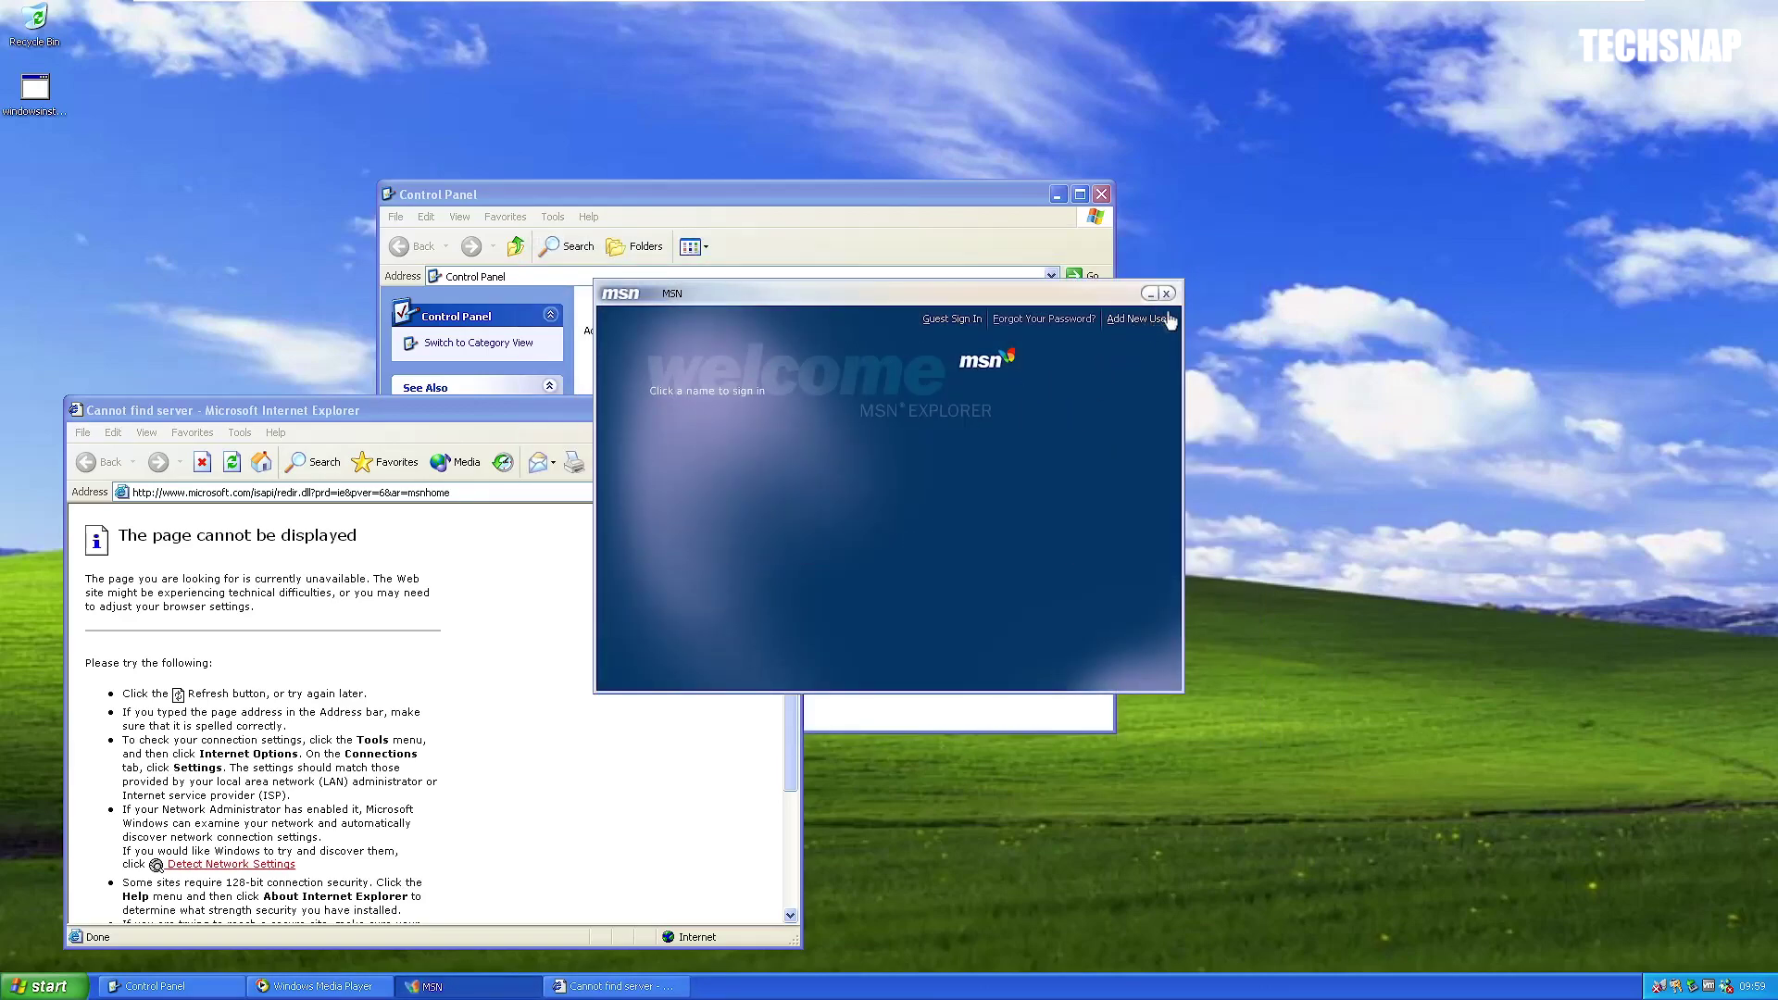
click(1165, 292)
click(788, 410)
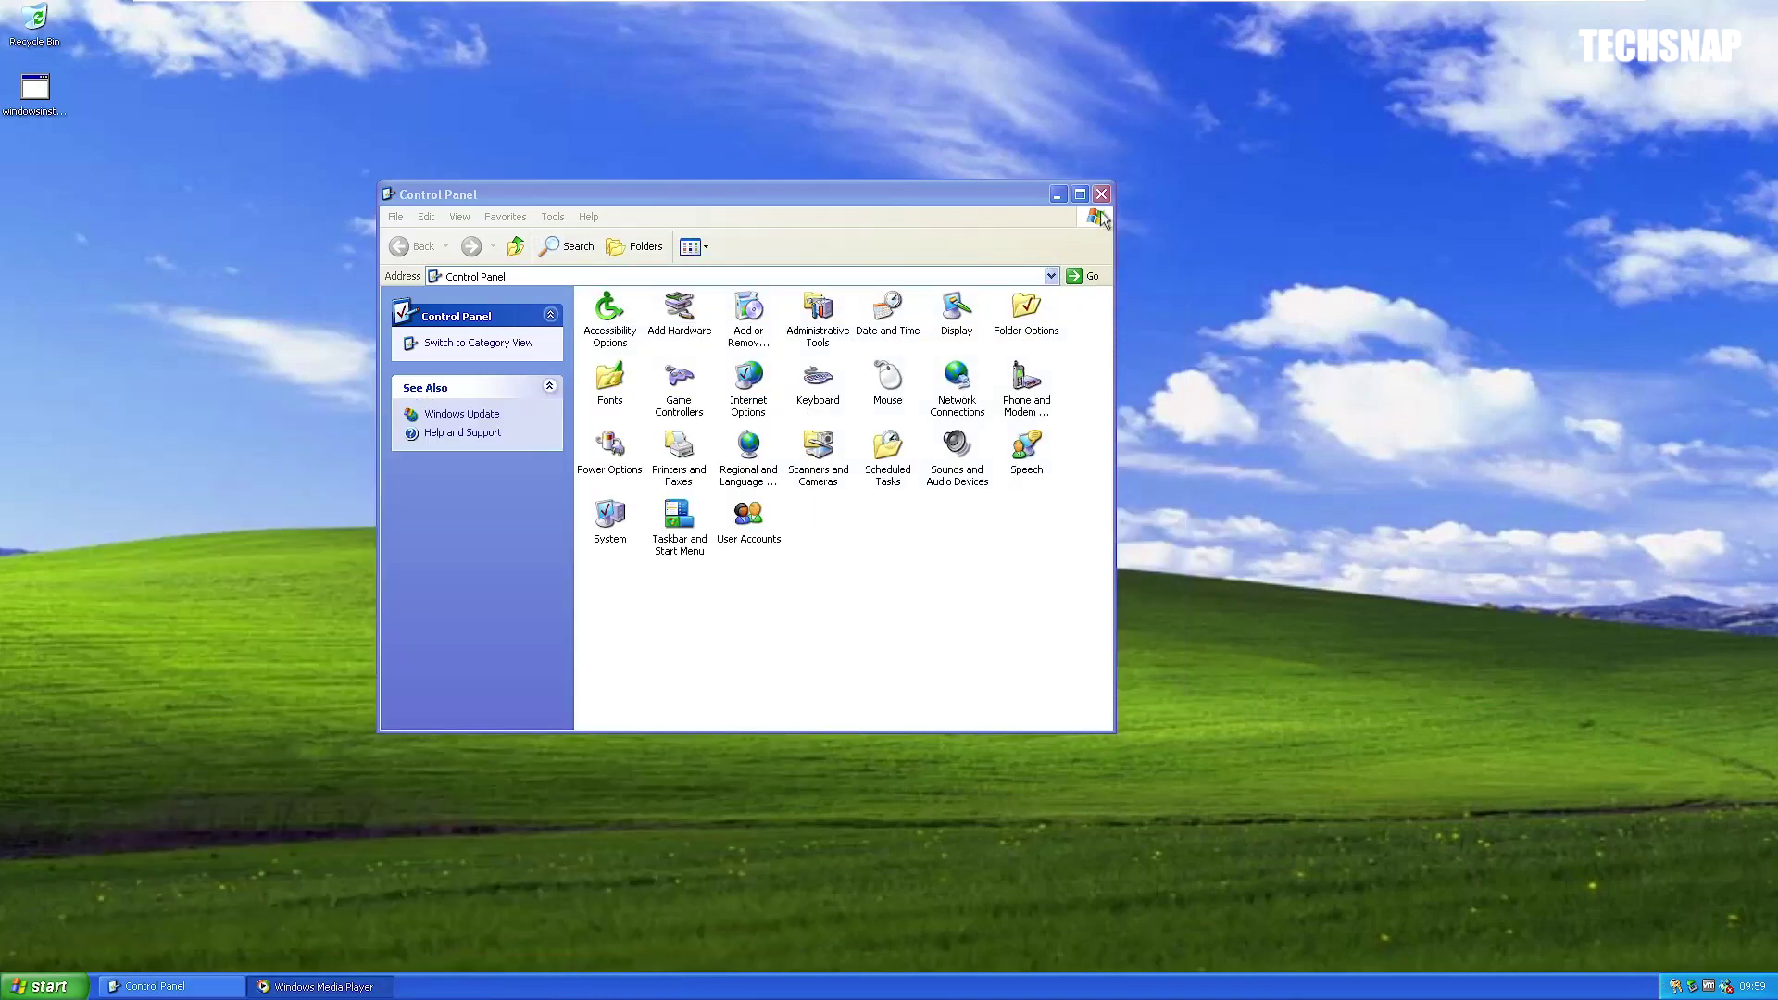
- Close Control Panel and Windows Media Player, then right-click the empty Bliss desktop
click(1101, 193)
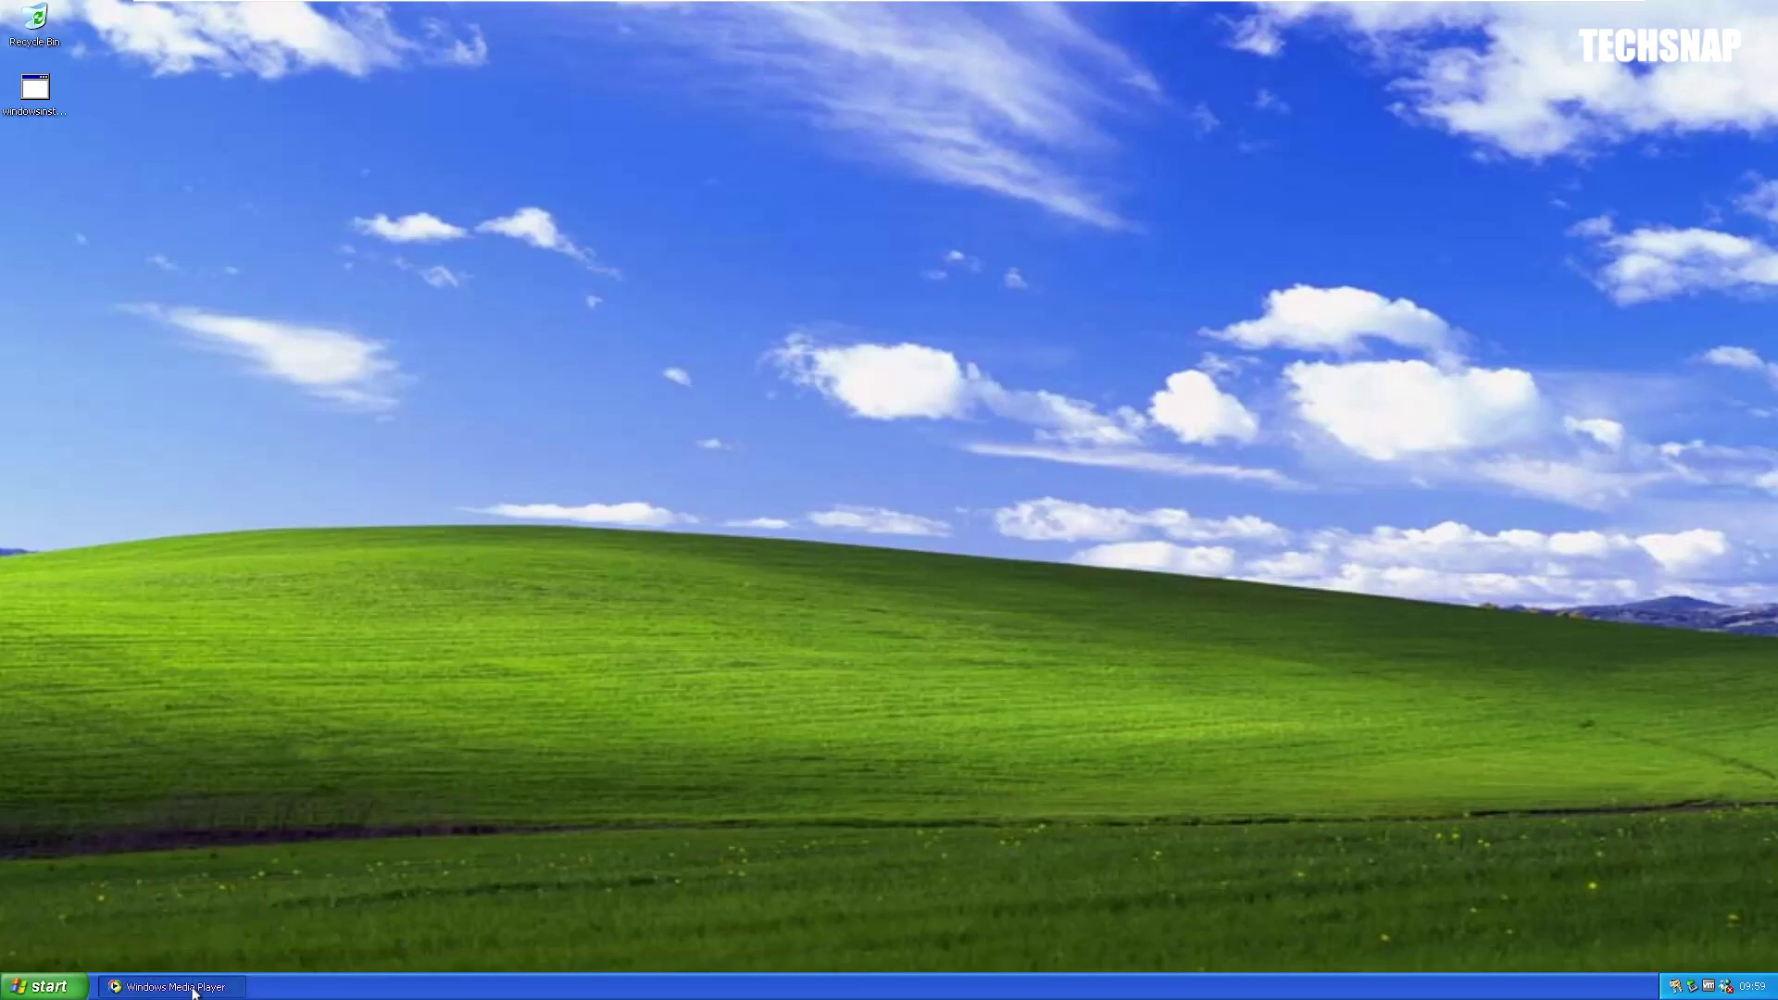
click(194, 988)
click(1177, 109)
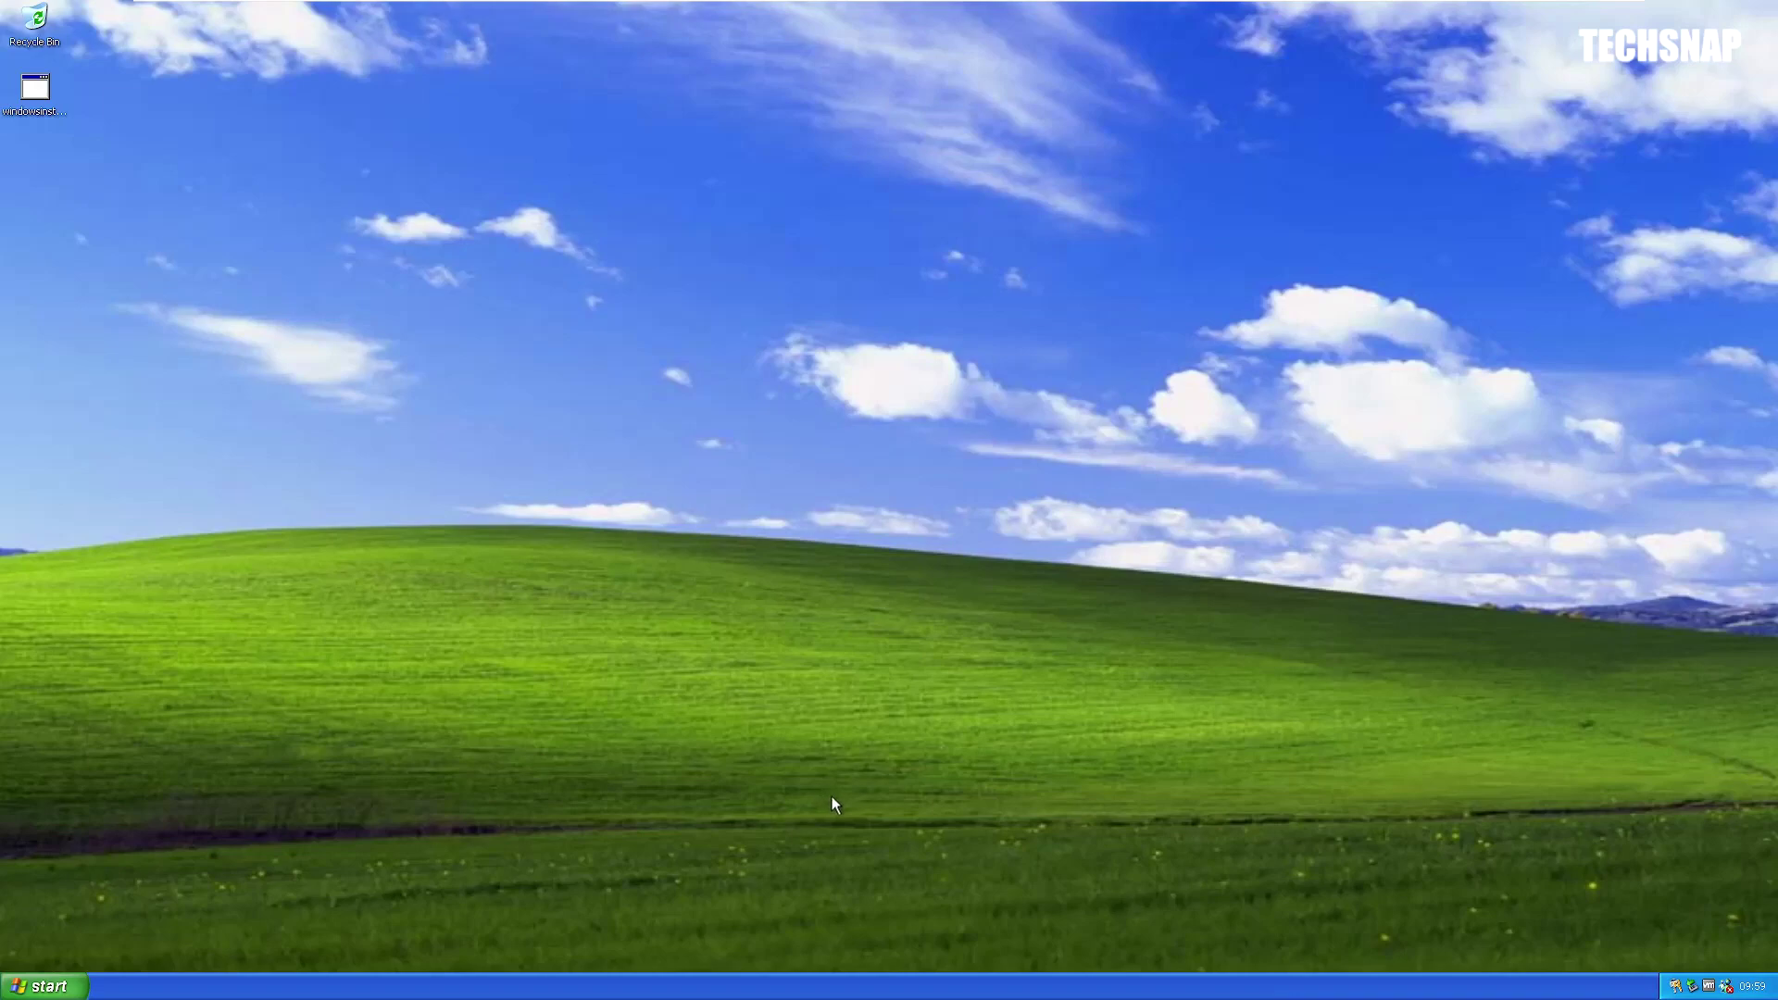
right_click(776, 860)
- In Display Properties' Appearance settings, choose and apply the Olive Green colour scheme
click(787, 965)
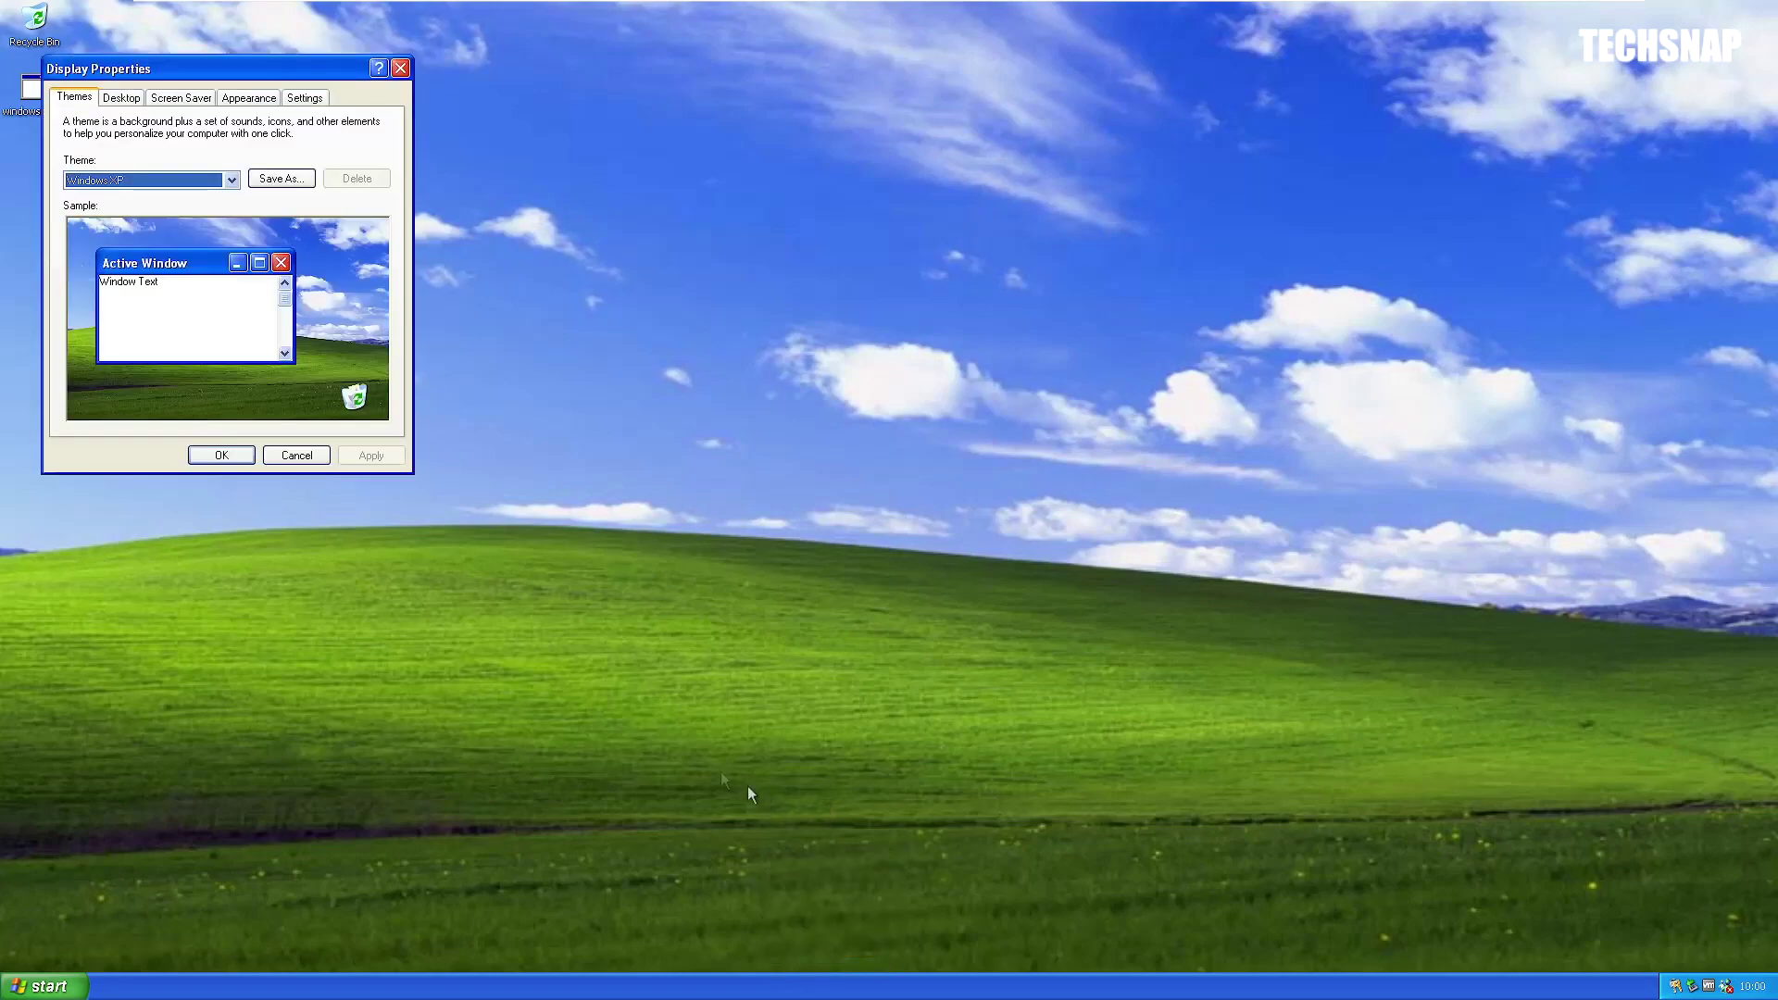
click(230, 180)
click(215, 163)
click(122, 97)
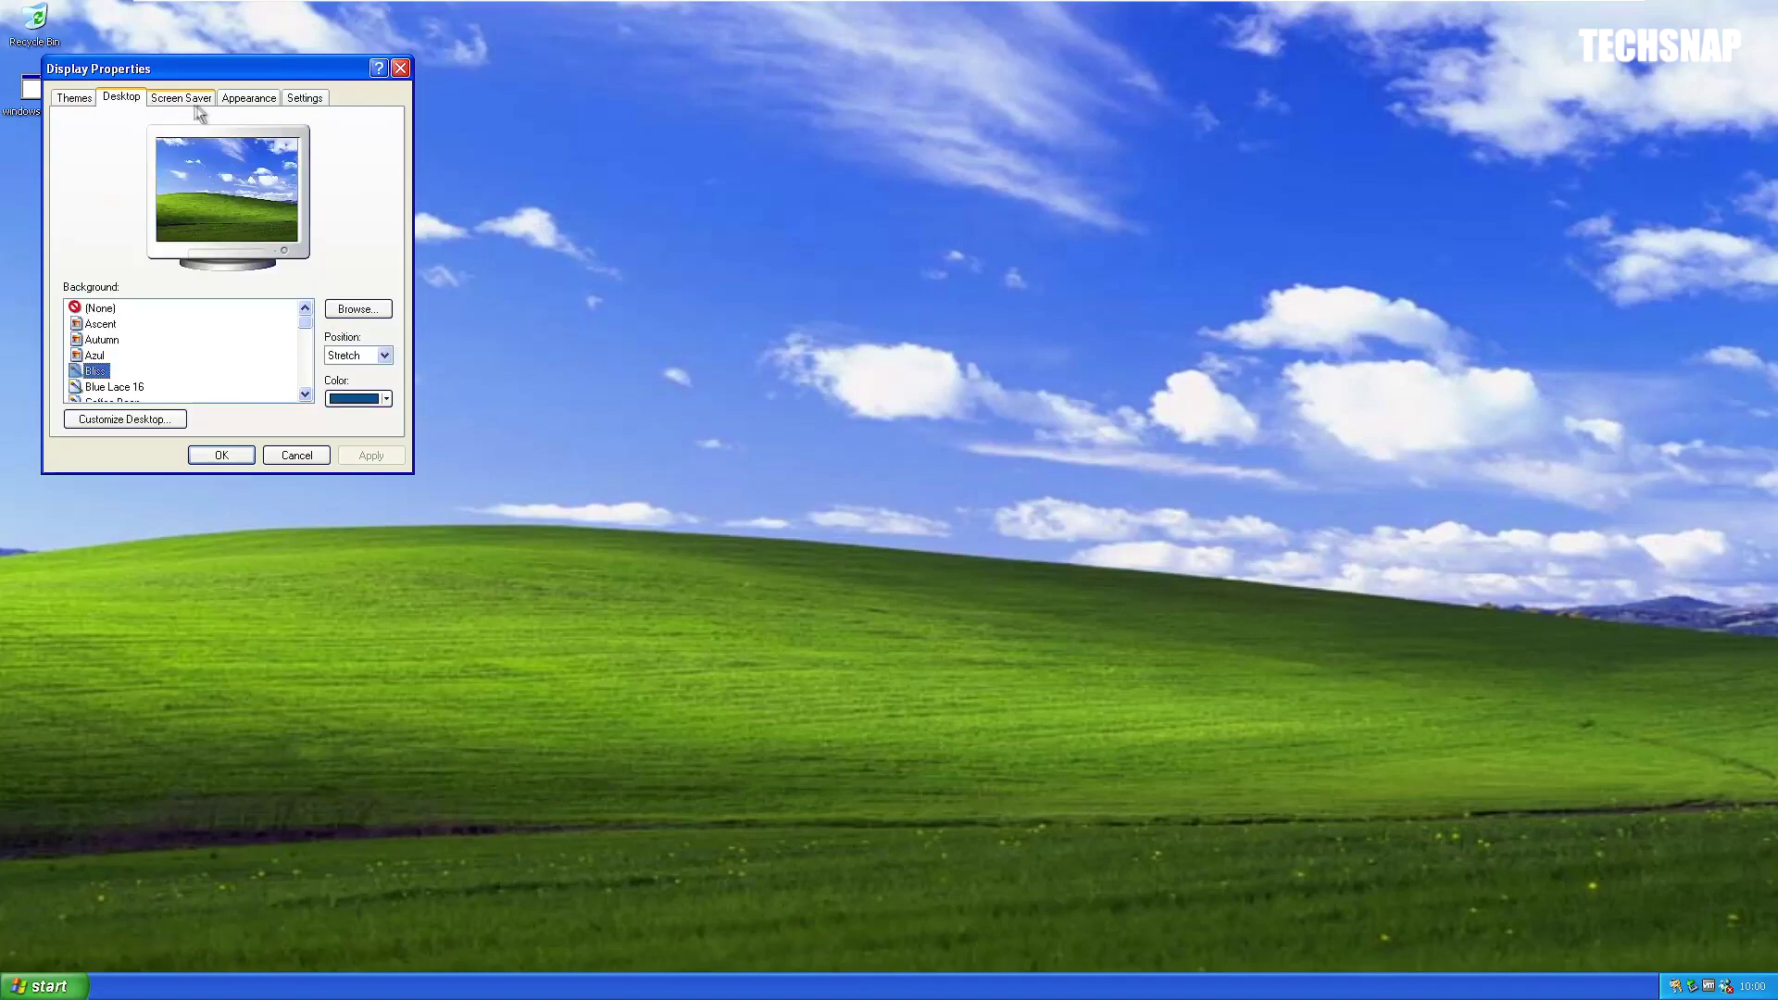
click(243, 98)
click(219, 328)
click(219, 329)
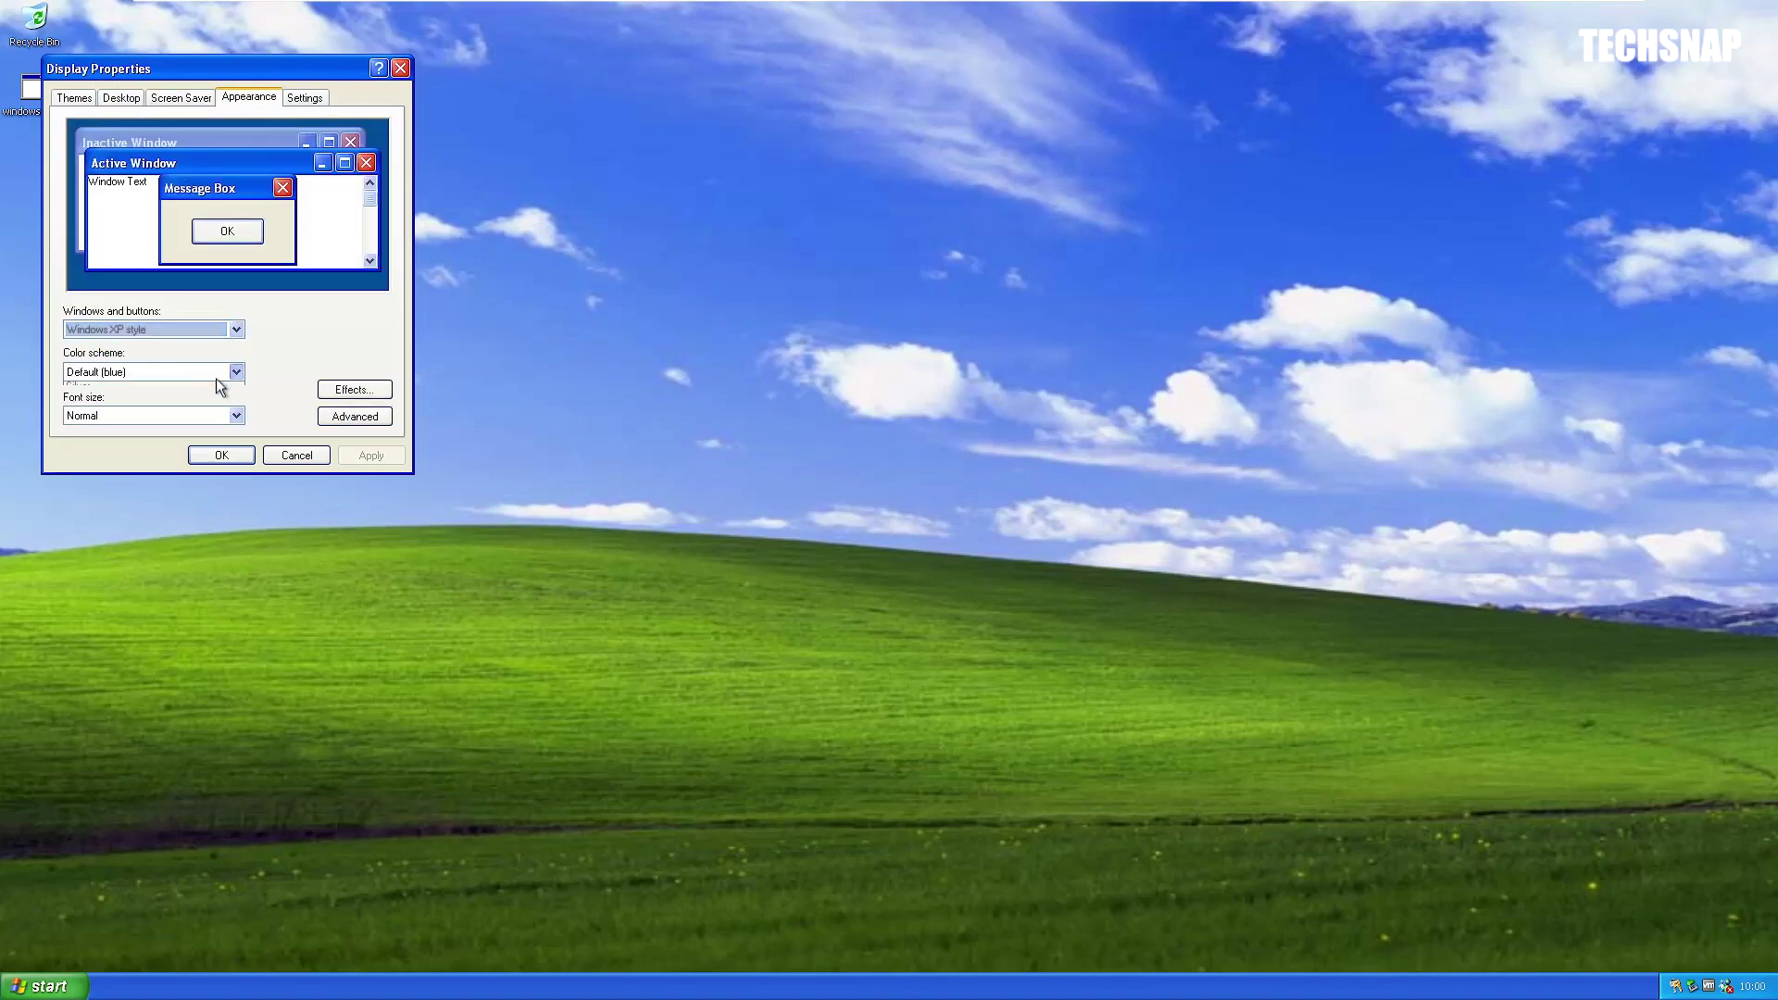
click(218, 371)
click(199, 399)
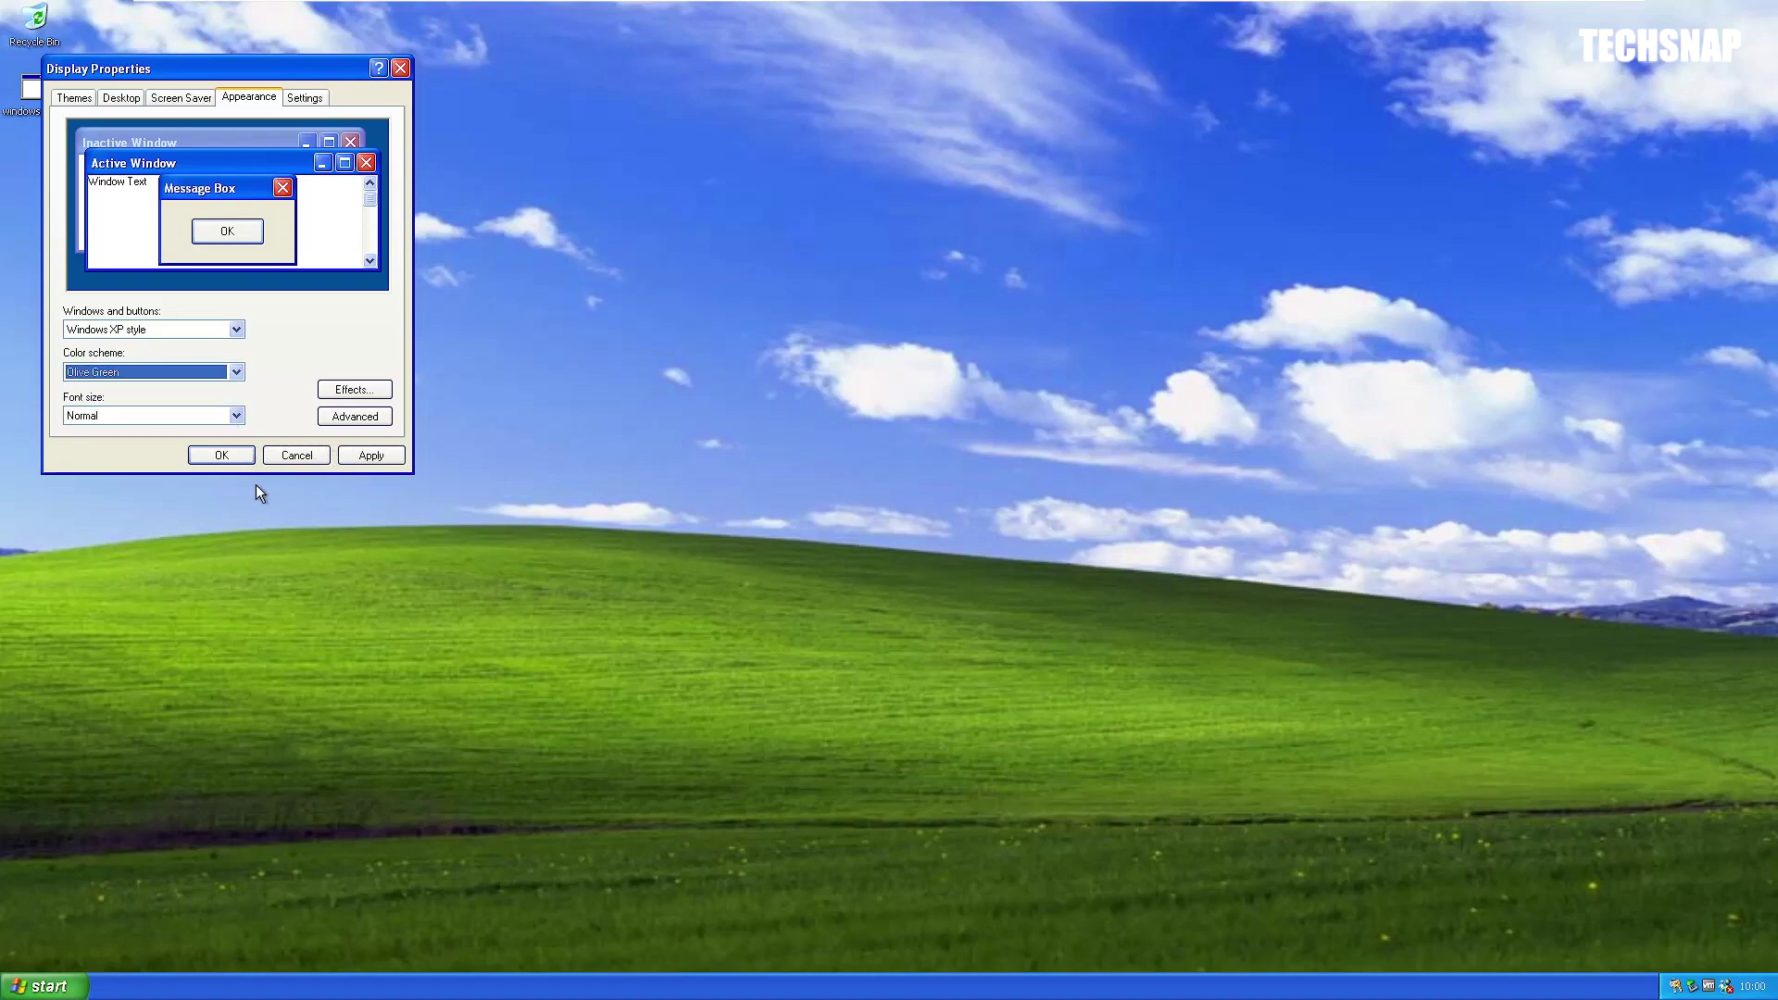
click(370, 455)
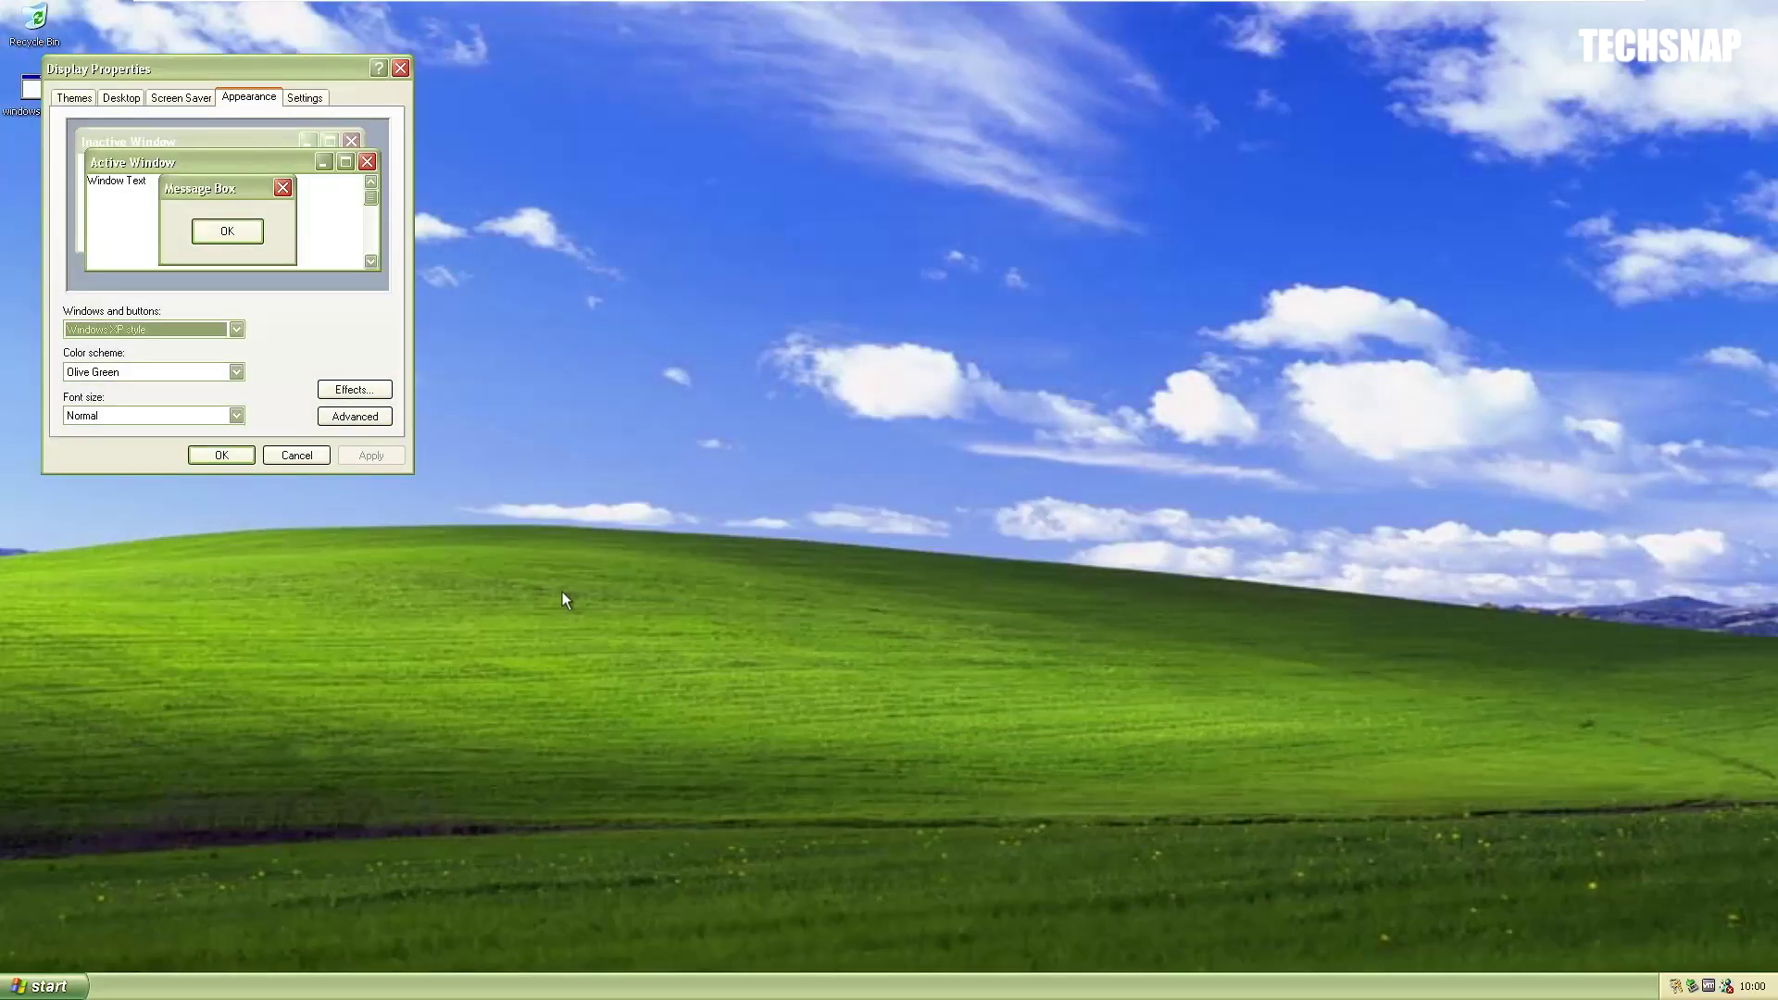
- Apply the Windows XP wallpaper with its position set to Stretch
click(121, 98)
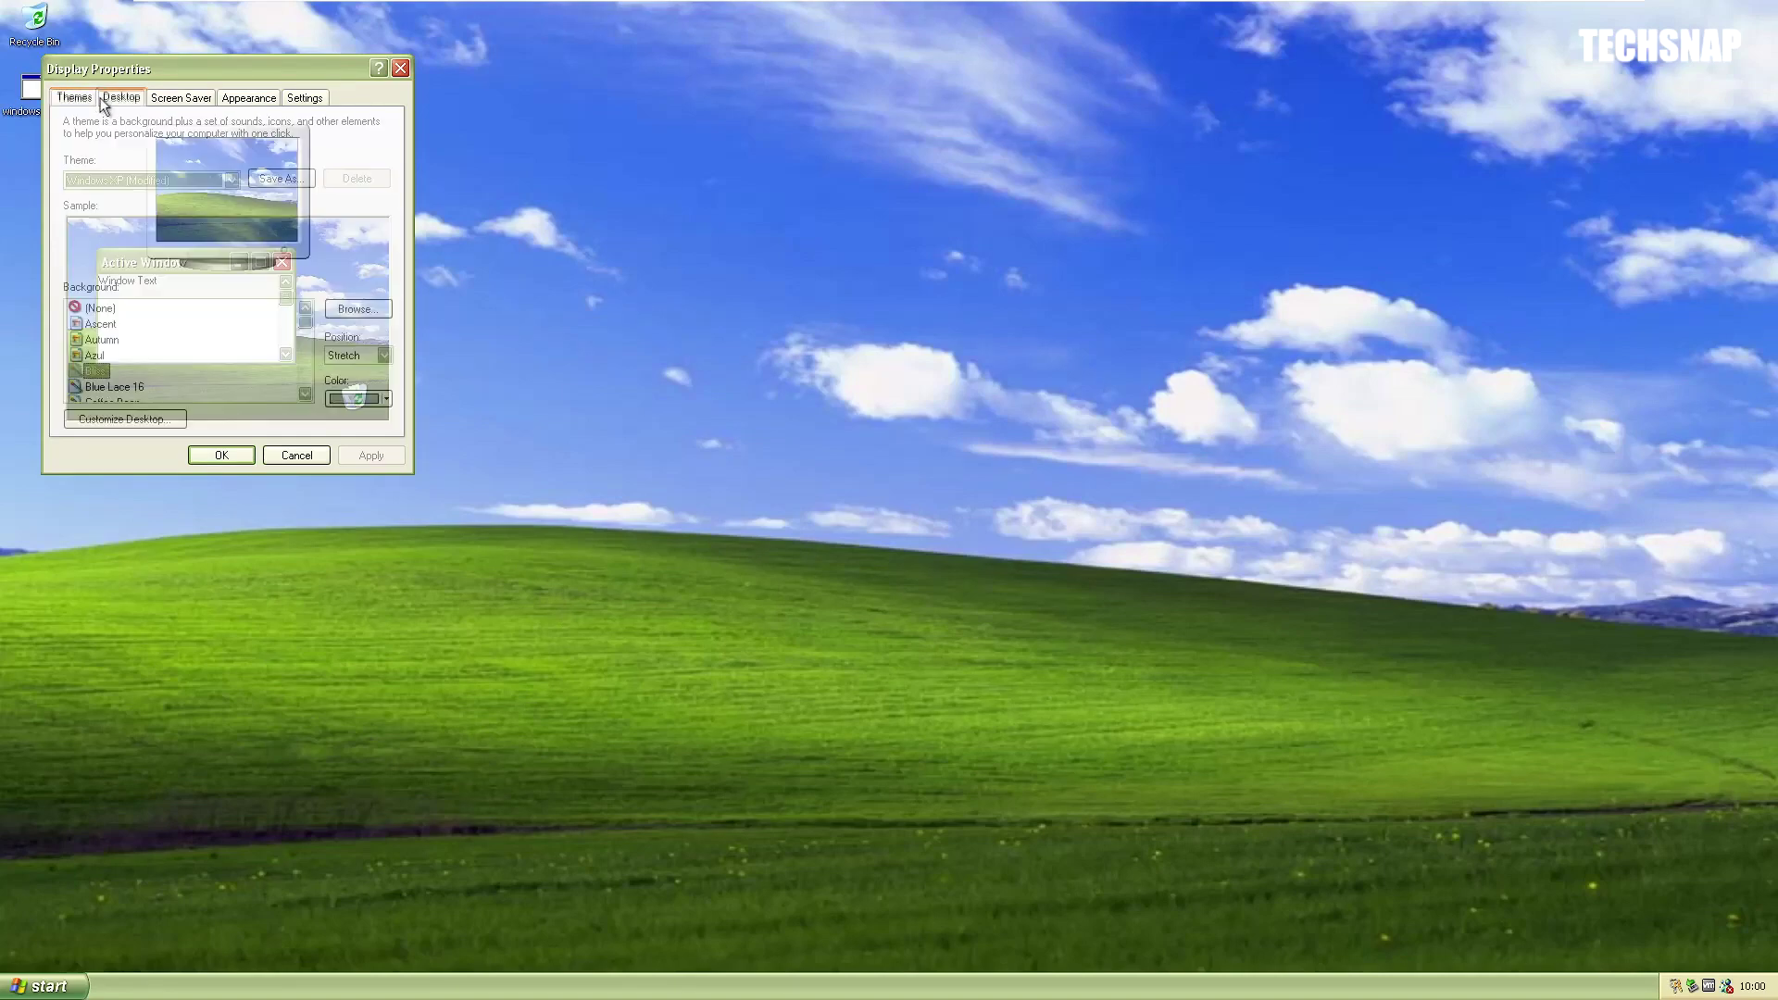
scroll(250, 331, down, 8)
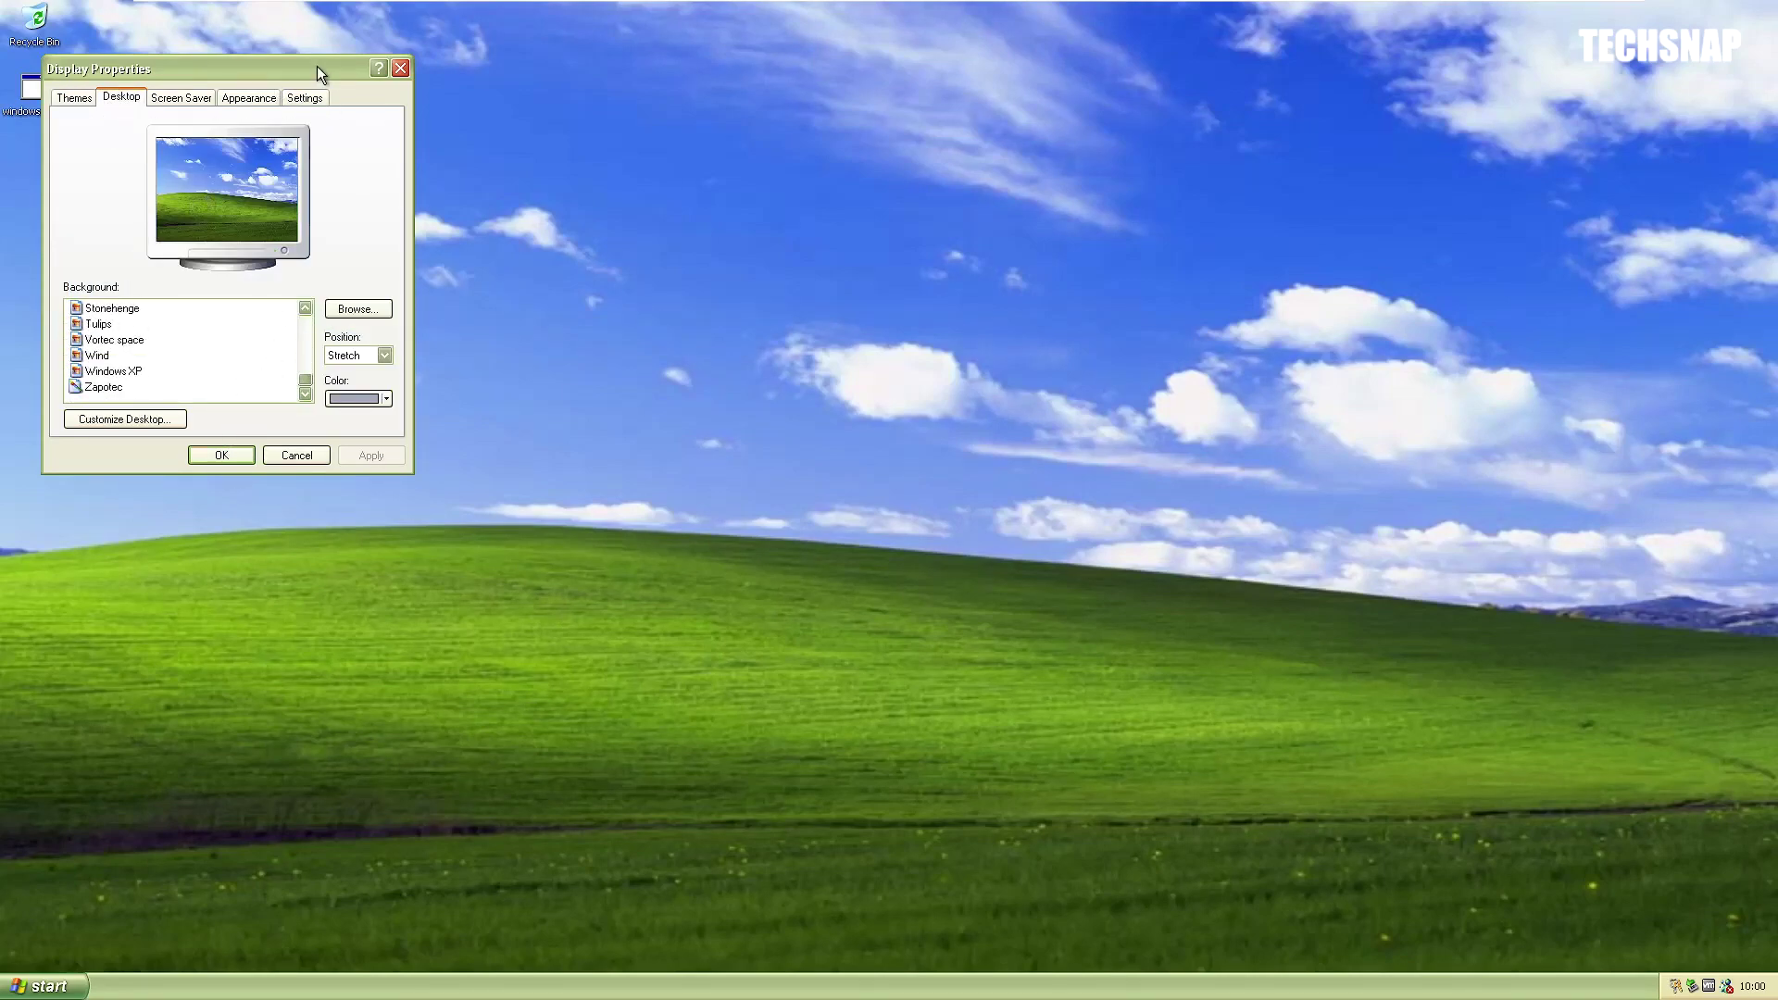
drag(317, 64, 395, 168)
click(193, 473)
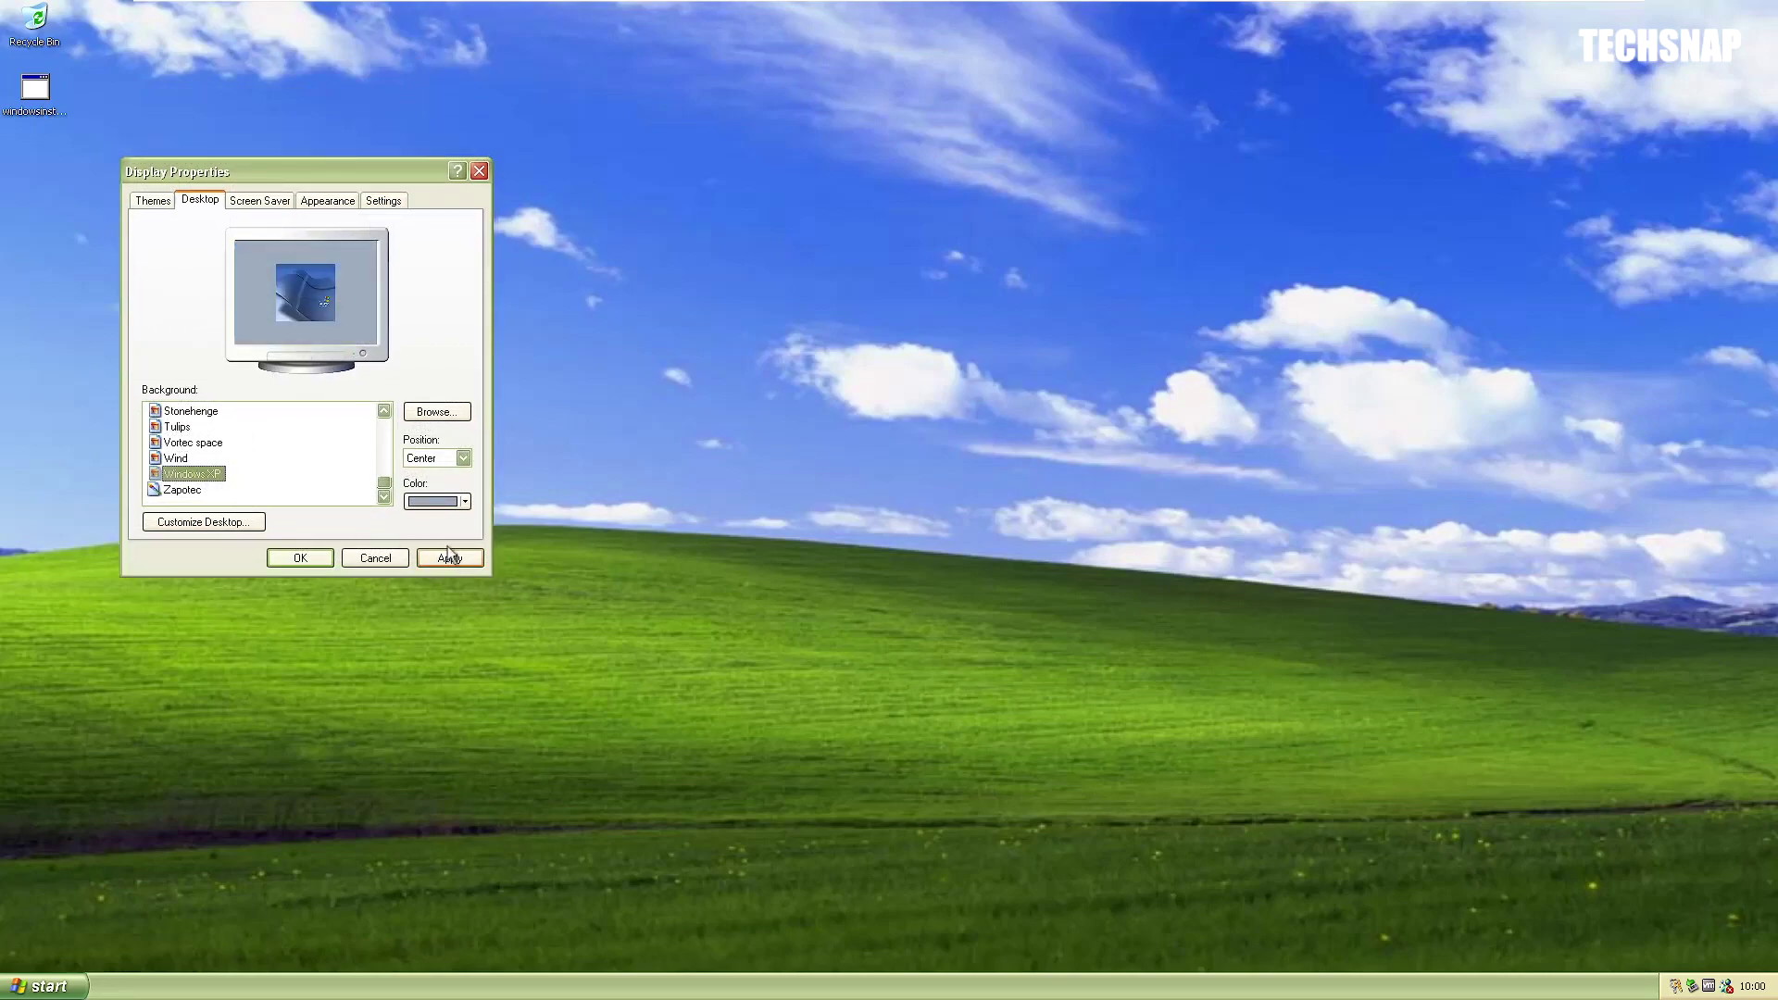
click(462, 458)
click(436, 499)
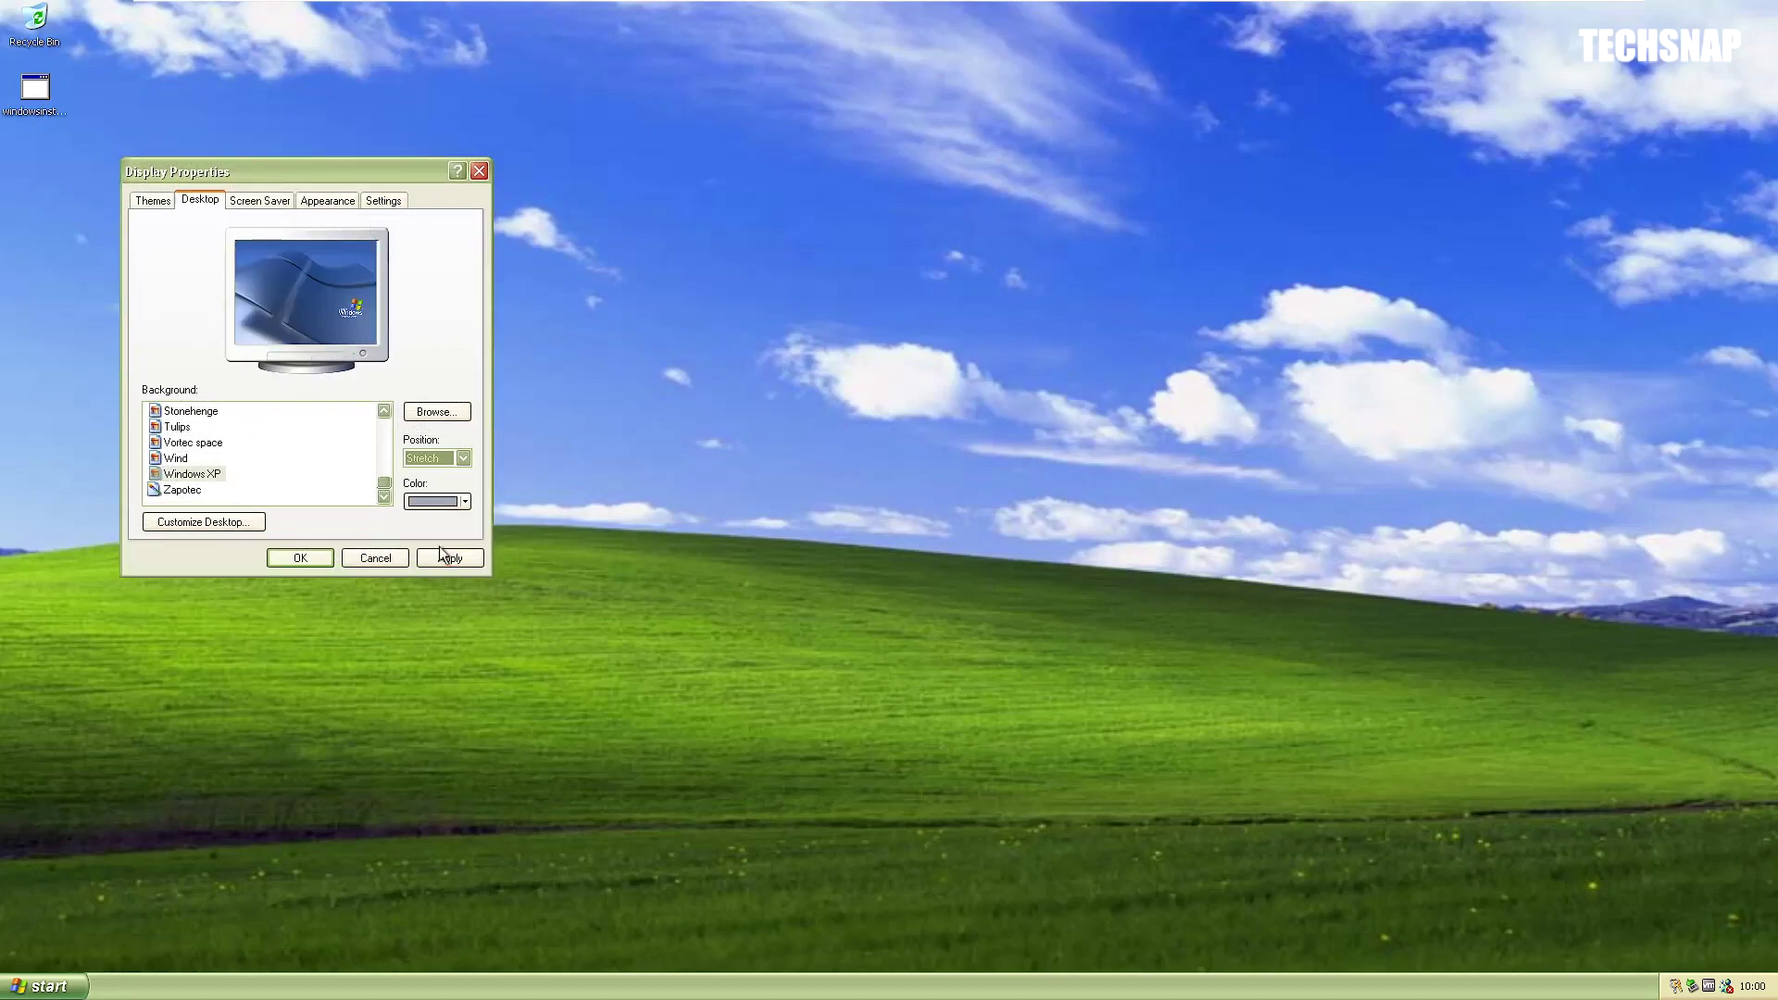
click(449, 557)
- Confirm with OK, closing Display Properties and keeping Olive Green and the Windows XP wallpaper
click(299, 559)
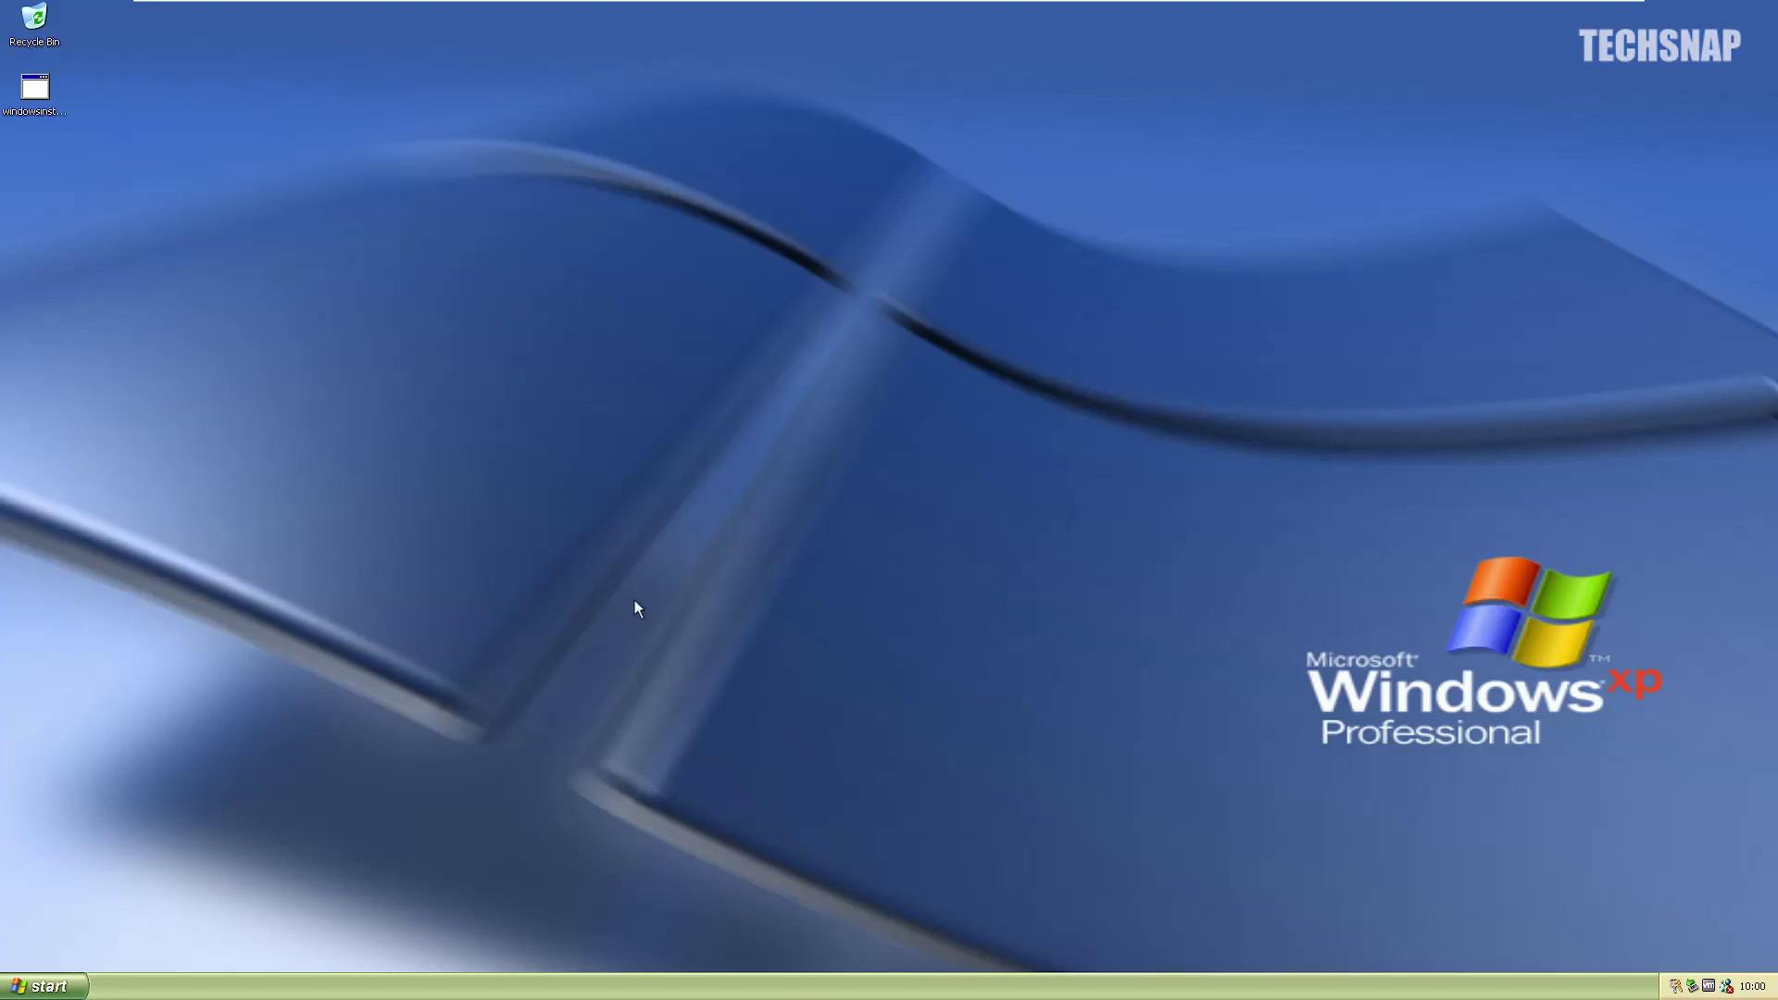